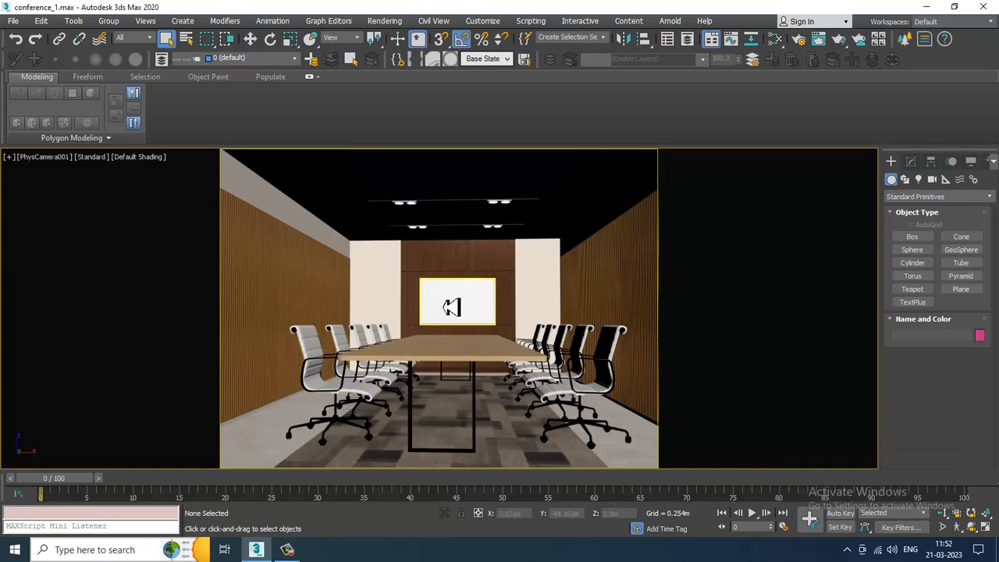
- Select the whiteboard panel on the back wall and isolate it for editing
{"action": "key", "text": "alt+w"}
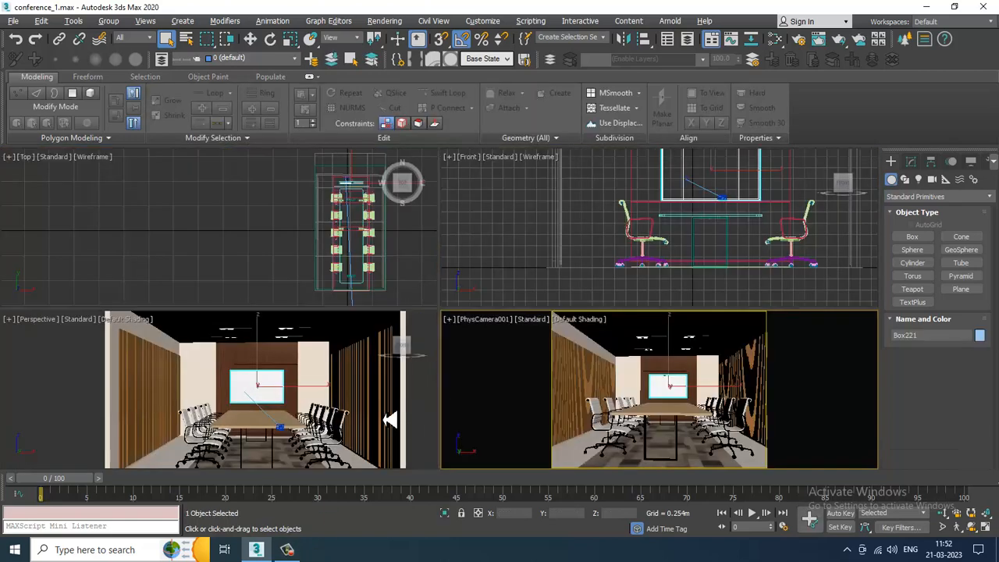
{"action": "key", "text": "alt+w"}
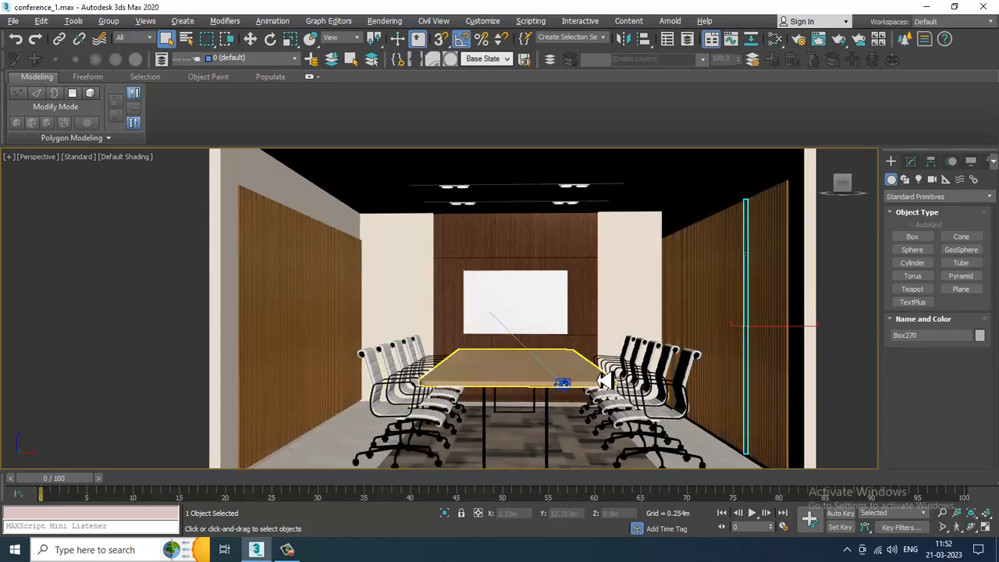
{"action": "middle_click_drag", "start_coordinate": [558, 383], "coordinate": [534, 339], "text": "alt"}
{"action": "left_click", "coordinate": [437, 286]}
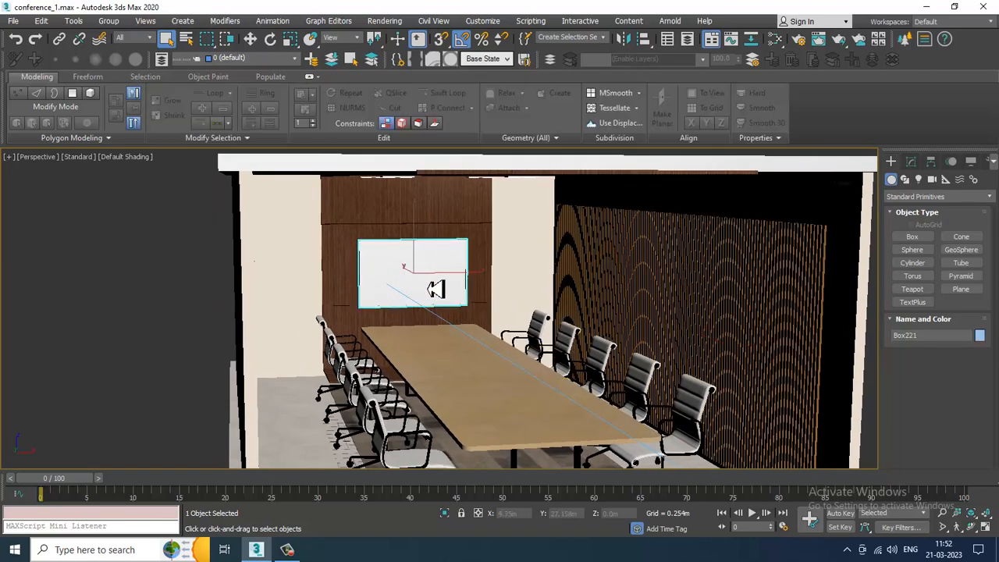
{"action": "scroll", "coordinate": [442, 281], "scroll_direction": "up", "scroll_amount": 5}
{"action": "key", "text": "alt+q"}
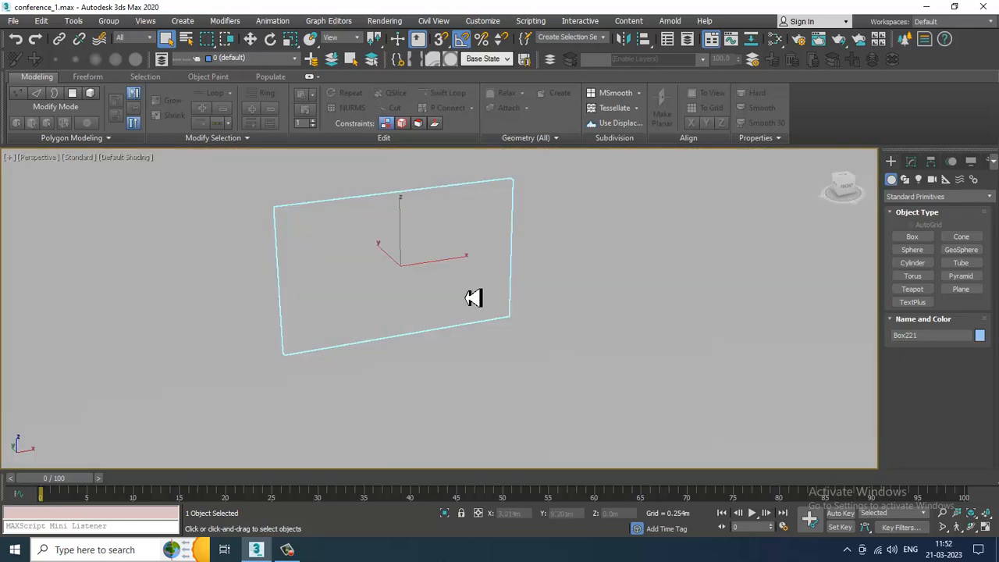
{"action": "key", "text": "alt+w"}
{"action": "key", "text": "alt+w"}
{"action": "scroll", "coordinate": [341, 343], "scroll_direction": "up", "scroll_amount": 3}
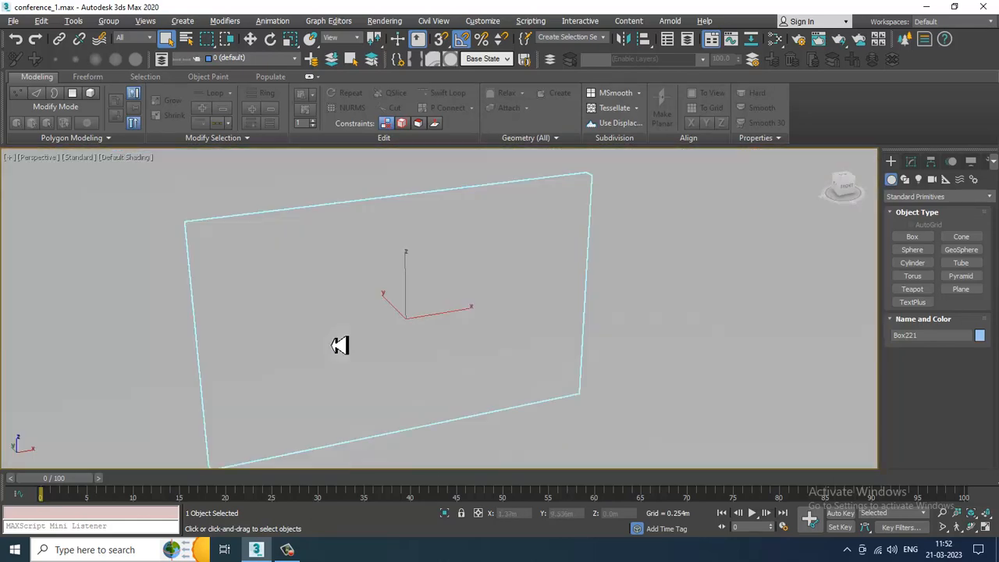
{"action": "mouse_move", "coordinate": [341, 344]}
{"action": "middle_mouse_down", "text": "alt"}
{"action": "mouse_move", "coordinate": [428, 323]}
{"action": "mouse_move", "coordinate": [392, 312]}
{"action": "mouse_move", "coordinate": [424, 314]}
{"action": "mouse_move", "coordinate": [444, 270]}
{"action": "middle_mouse_up", "text": "alt"}
{"action": "key", "text": "F3"}
{"action": "key", "text": "alt+q"}
{"action": "key", "text": "F3"}
{"action": "scroll", "coordinate": [445, 269], "scroll_direction": "down", "scroll_amount": 4}
{"action": "scroll", "coordinate": [476, 273], "scroll_direction": "up", "scroll_amount": 4}
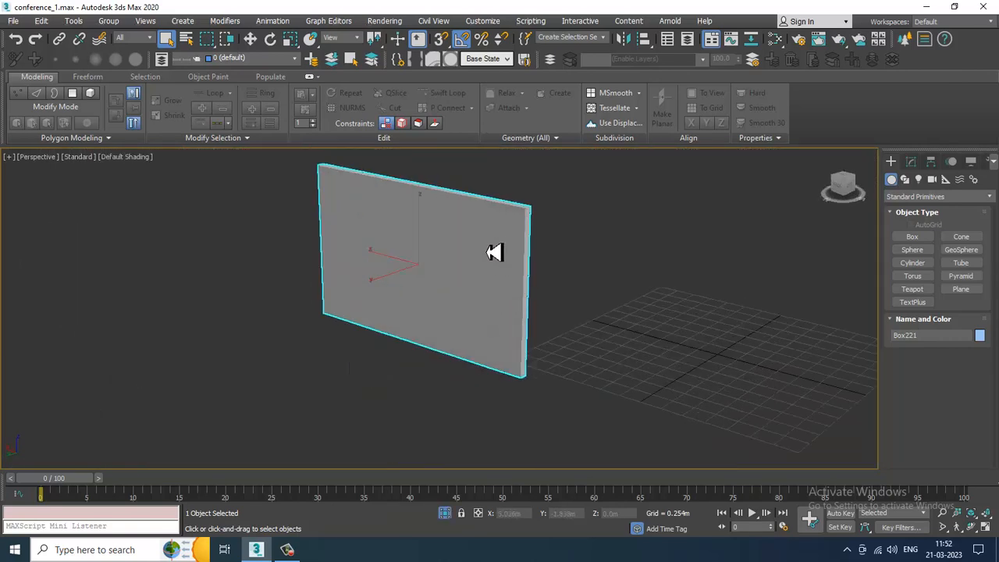
- Convert the whiteboard panel to Editable Poly
{"action": "right_click", "coordinate": [492, 245]}
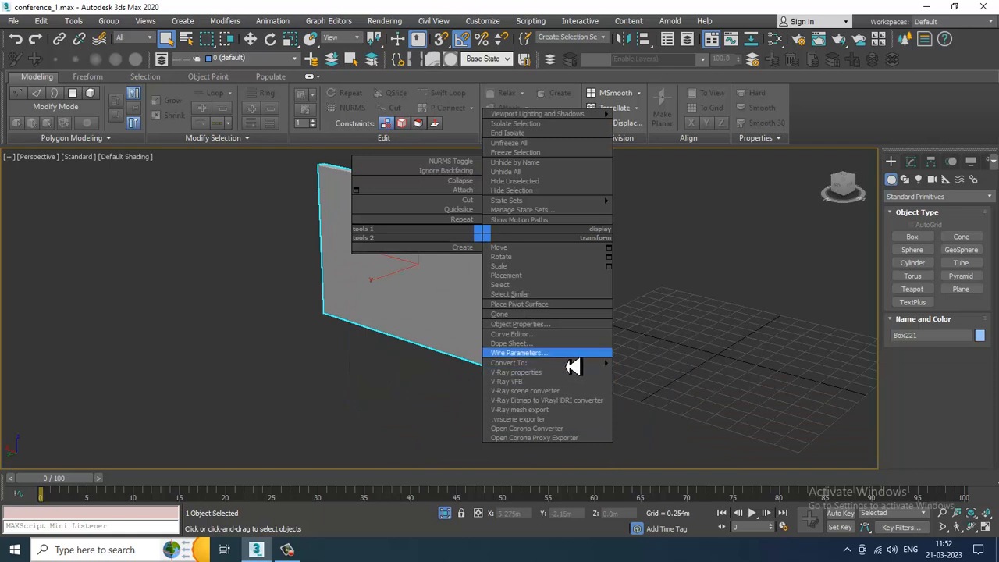
{"action": "mouse_move", "coordinate": [571, 363]}
{"action": "left_click", "coordinate": [686, 372]}
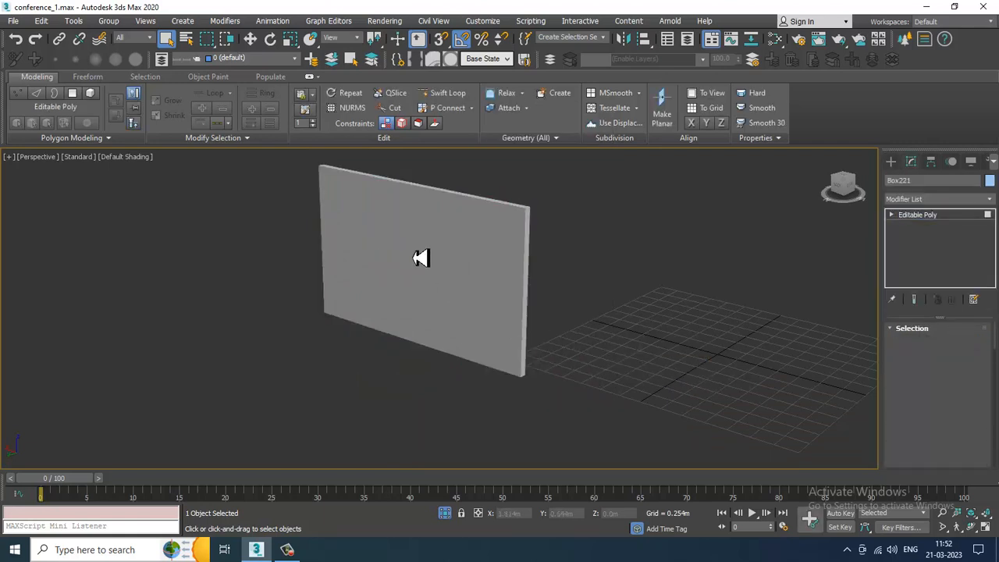
- Select the panel's front polygon and inset it by 0.025 m
{"action": "key", "text": "4"}
{"action": "left_click", "coordinate": [441, 289]}
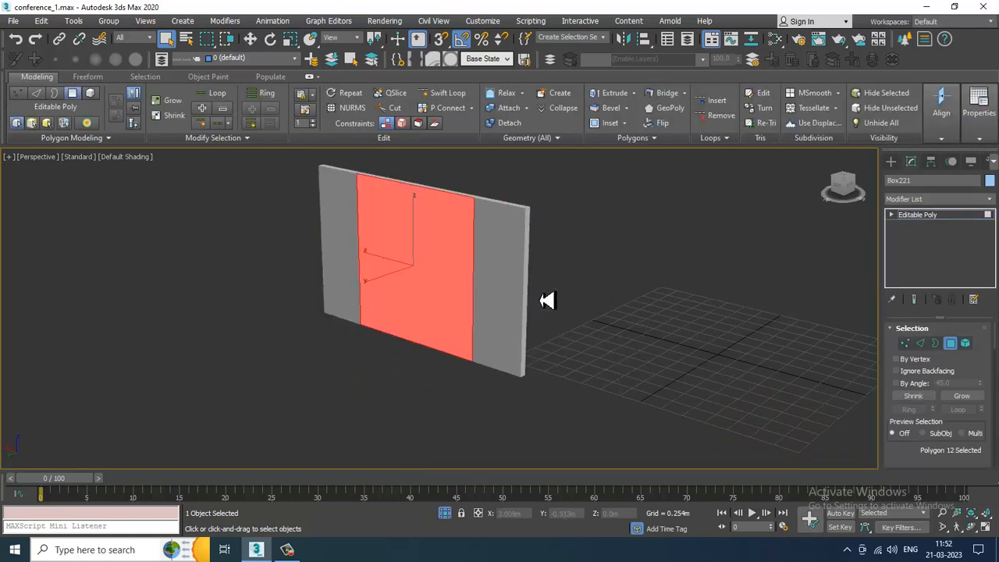
{"action": "key", "text": "F3"}
{"action": "left_click_drag", "start_coordinate": [927, 465], "coordinate": [929, 327]}
{"action": "left_click", "coordinate": [979, 402]}
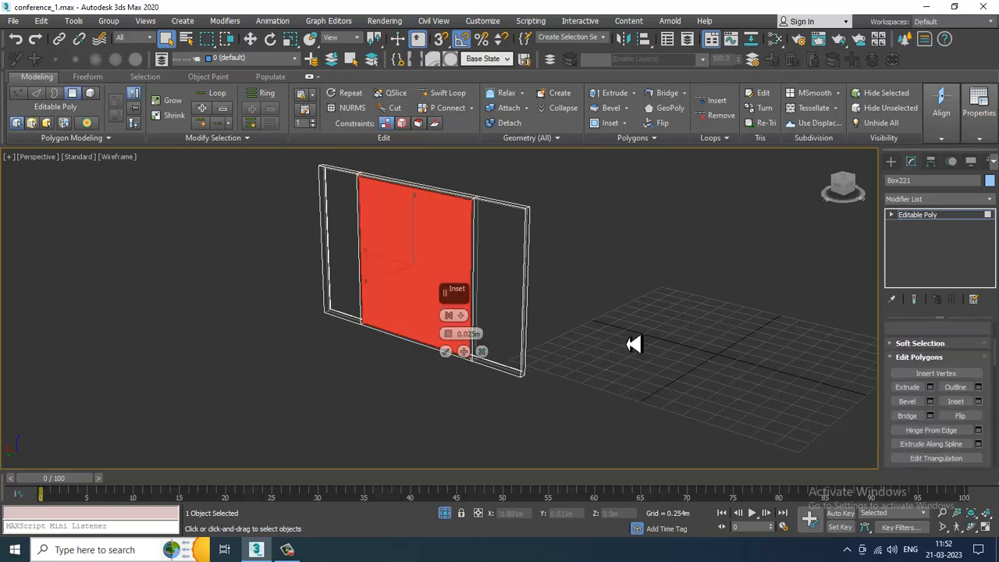
{"action": "left_click", "coordinate": [445, 352]}
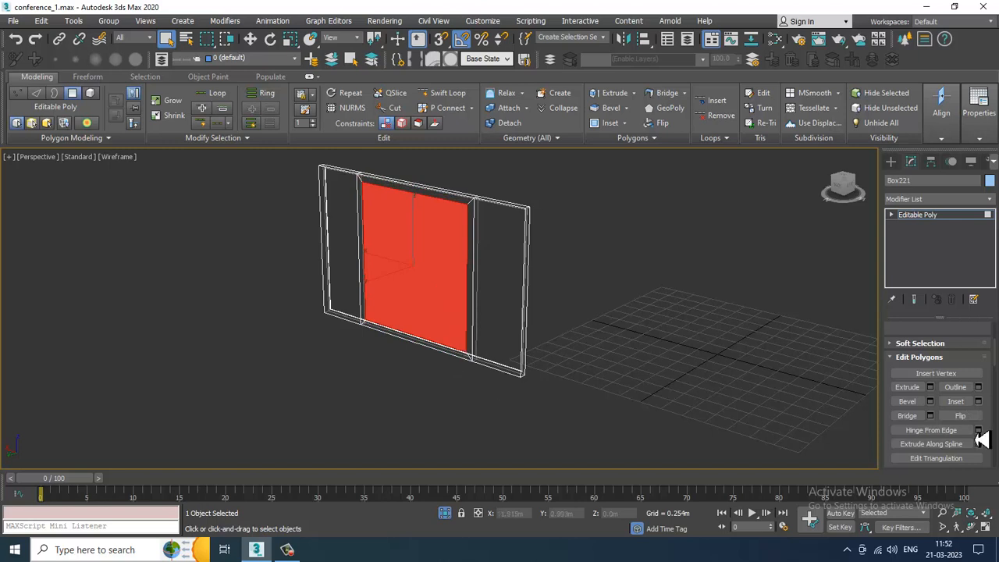
- Bevel the inset polygon with a height of 0.167 m and an outline of -0.025 m, then leave polygon editing
{"action": "left_click", "coordinate": [930, 402]}
{"action": "middle_click_drag", "start_coordinate": [836, 375], "coordinate": [568, 302], "text": "alt"}
{"action": "left_click_drag", "start_coordinate": [448, 336], "coordinate": [456, 354]}
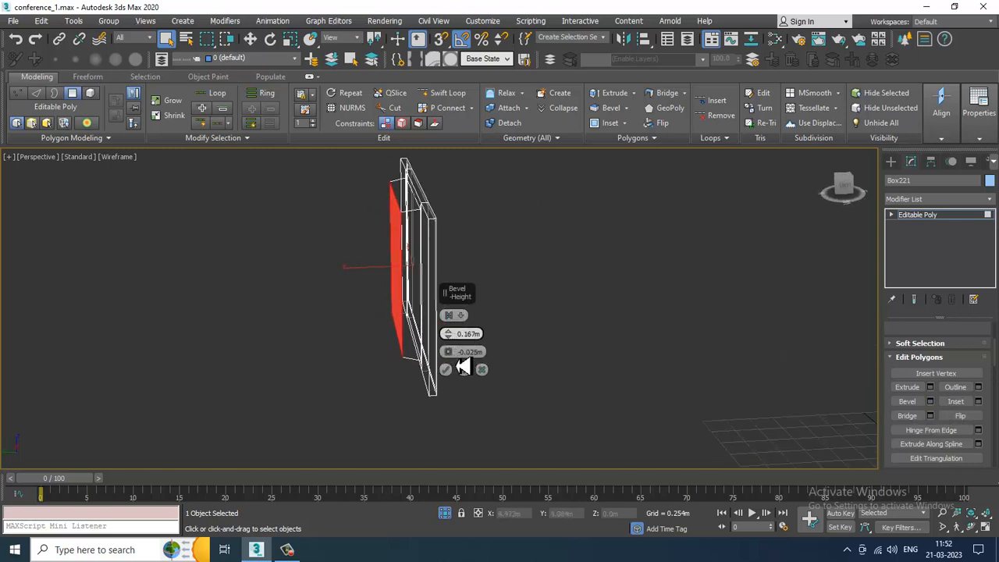
{"action": "left_click", "coordinate": [446, 370]}
{"action": "left_click", "coordinate": [943, 221]}
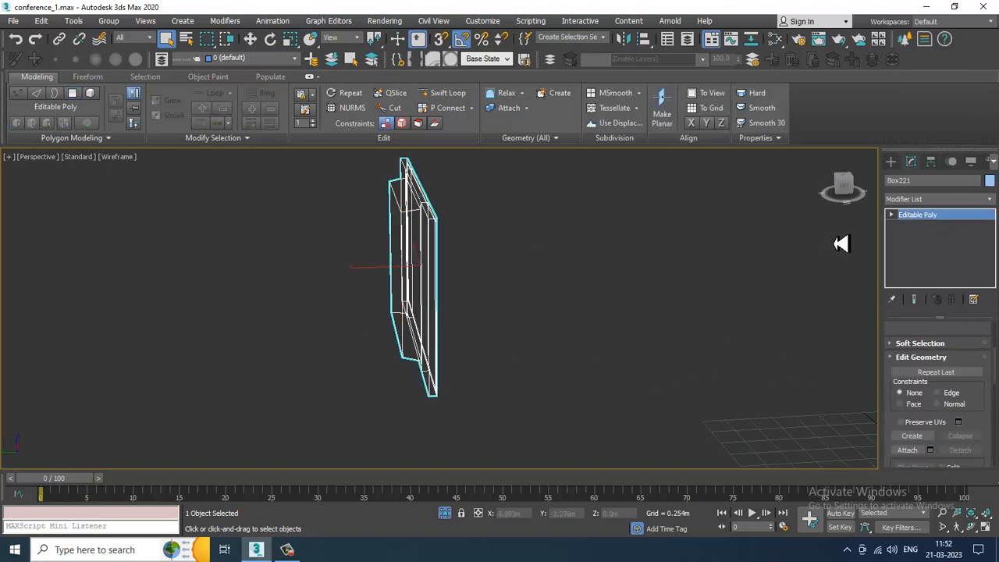
{"action": "key", "text": "F3"}
{"action": "middle_click_drag", "start_coordinate": [617, 249], "coordinate": [538, 251], "text": "alt"}
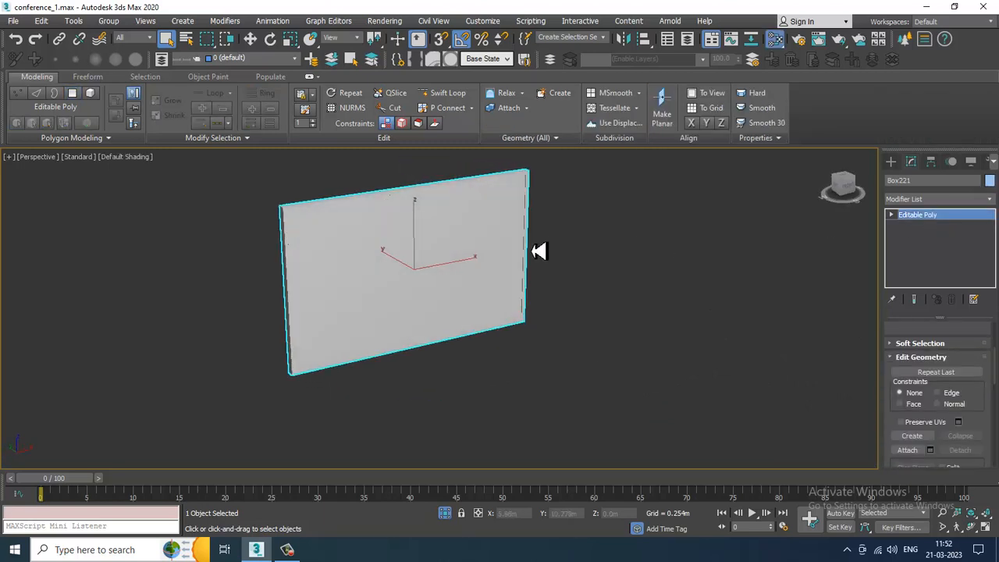
- Create a new VRayMtl and set its diffuse colour to near black (RGB 3)
{"action": "key", "text": "m"}
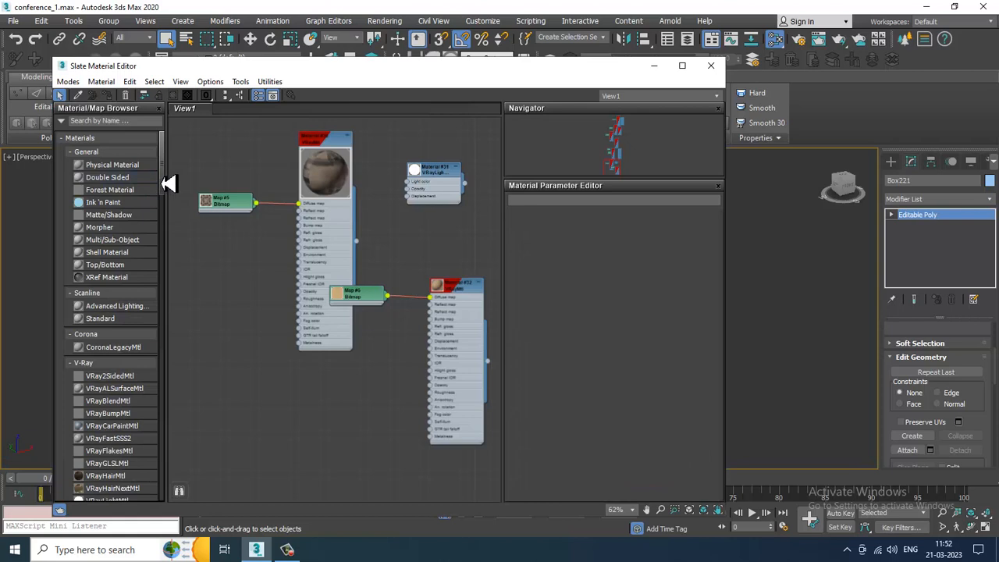
{"action": "scroll", "coordinate": [169, 187], "scroll_direction": "down", "scroll_amount": 3}
{"action": "left_click_drag", "start_coordinate": [272, 411], "coordinate": [257, 393]}
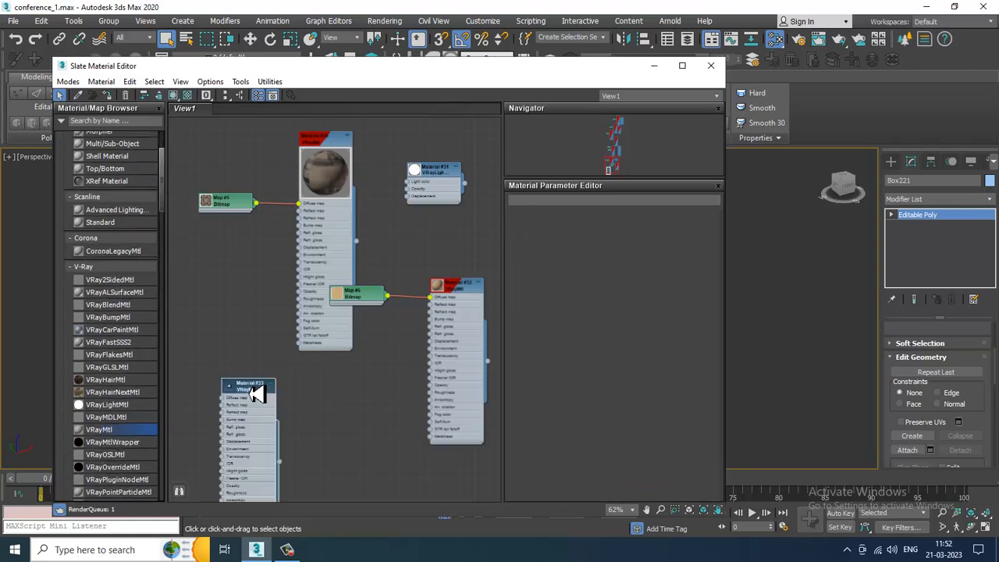
{"action": "double_click", "coordinate": [257, 390]}
{"action": "left_click", "coordinate": [584, 230]}
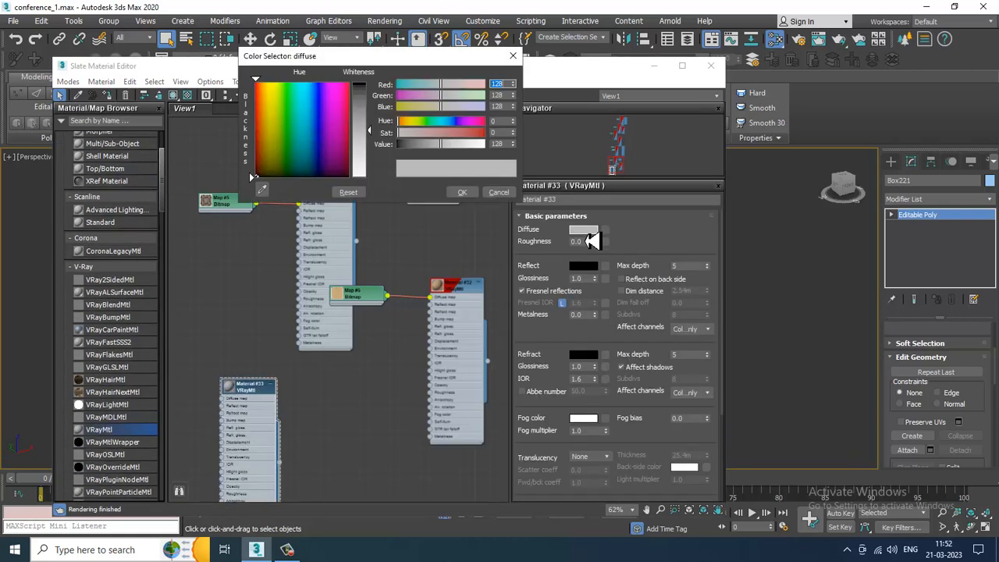
{"action": "left_click_drag", "start_coordinate": [369, 129], "coordinate": [367, 83]}
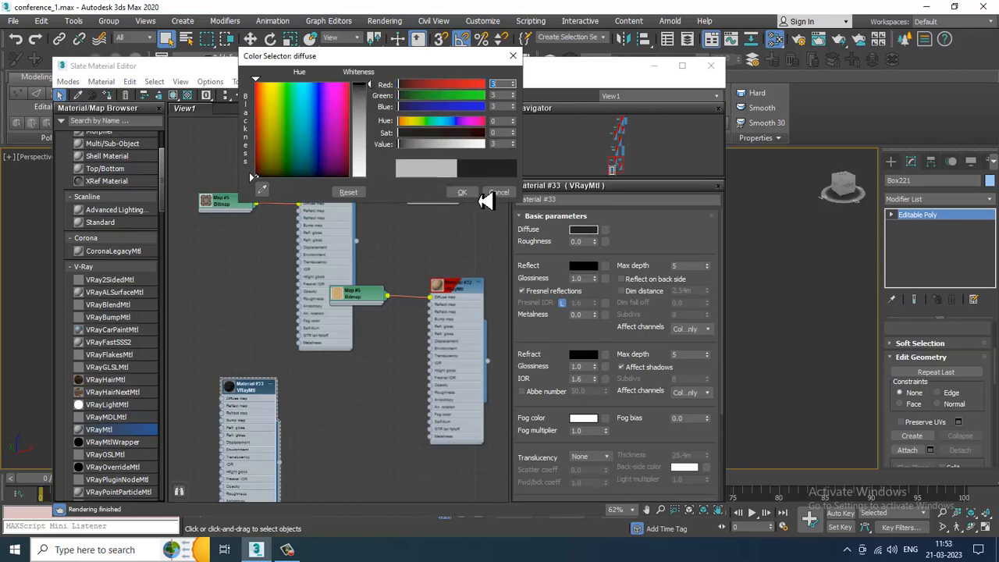
{"action": "left_click", "coordinate": [485, 195]}
- Set the material's reflection colour to mid grey and assign the material to the panel
{"action": "left_click", "coordinate": [586, 267]}
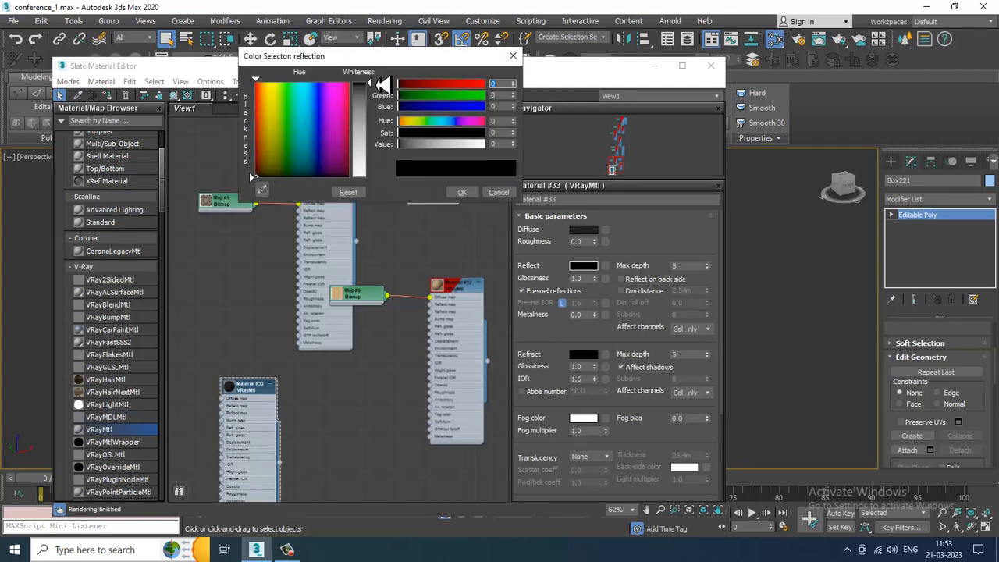
{"action": "left_click_drag", "start_coordinate": [382, 84], "coordinate": [384, 117]}
{"action": "left_click", "coordinate": [463, 192]}
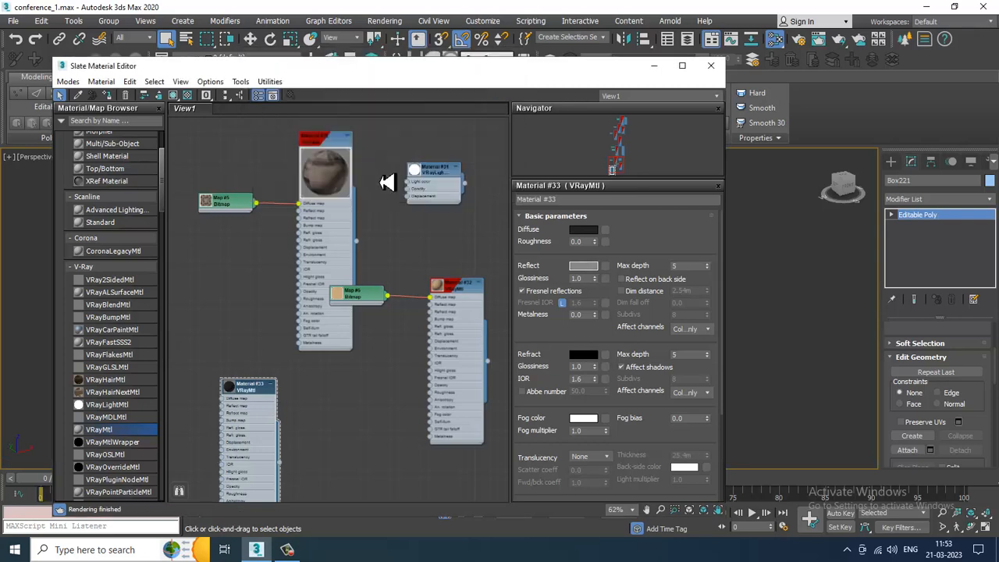
{"action": "left_click", "coordinate": [654, 66]}
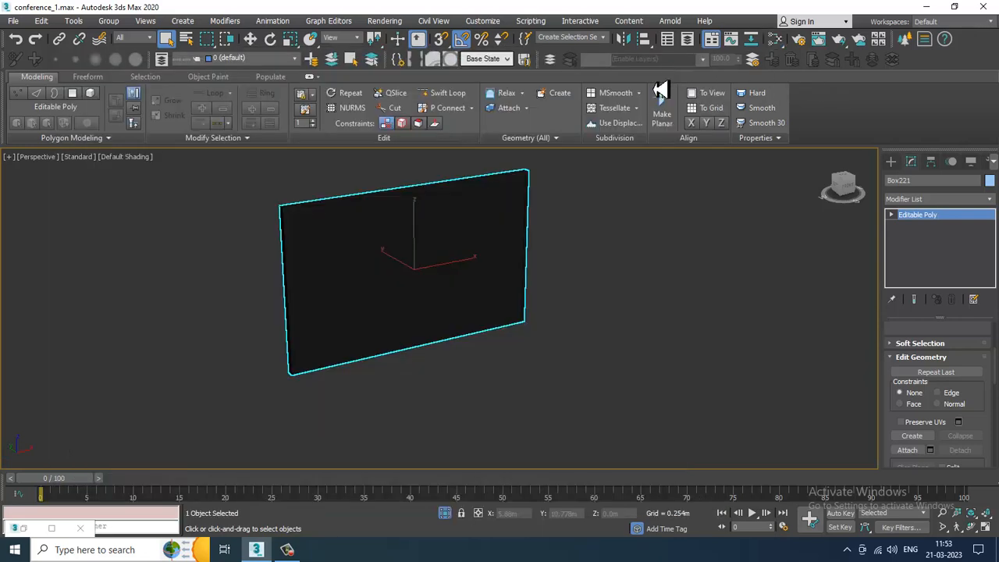
- End the isolation and switch to the Move tool
{"action": "right_click", "coordinate": [693, 207]}
{"action": "left_click", "coordinate": [742, 91]}
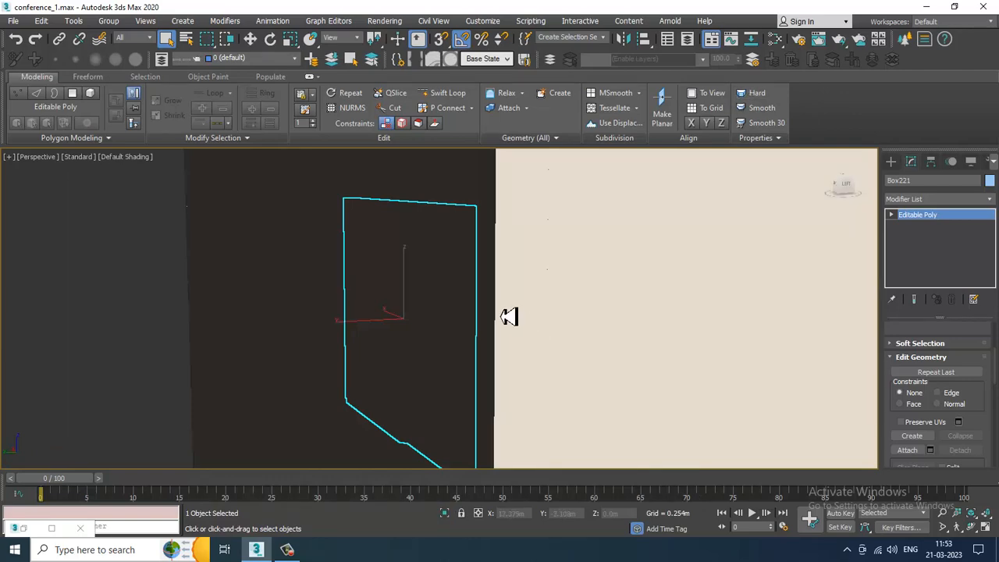
{"action": "key", "text": "w"}
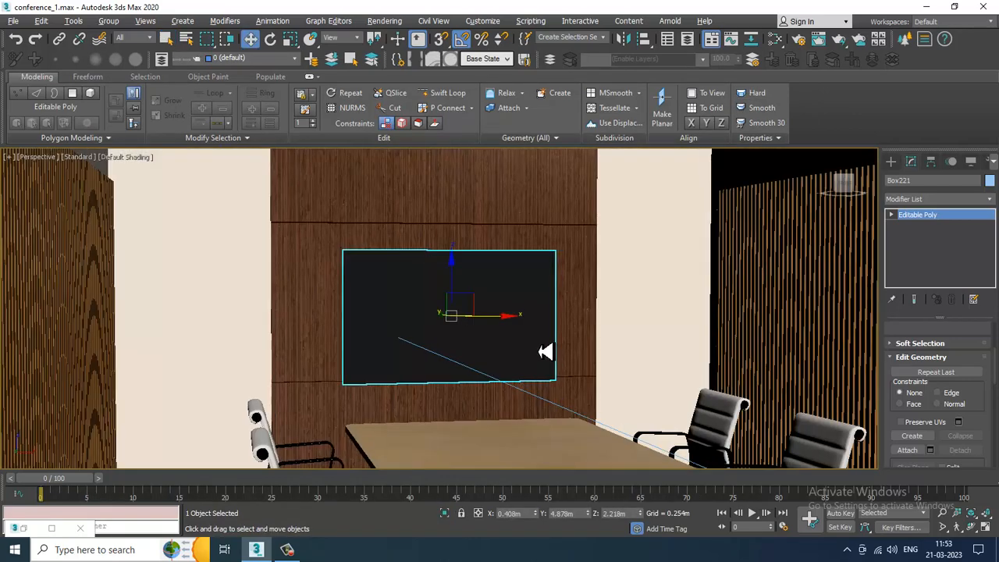
- In the left view, move the screen panel back toward the wall and exit sub-object mode
{"action": "key", "text": "alt+w"}
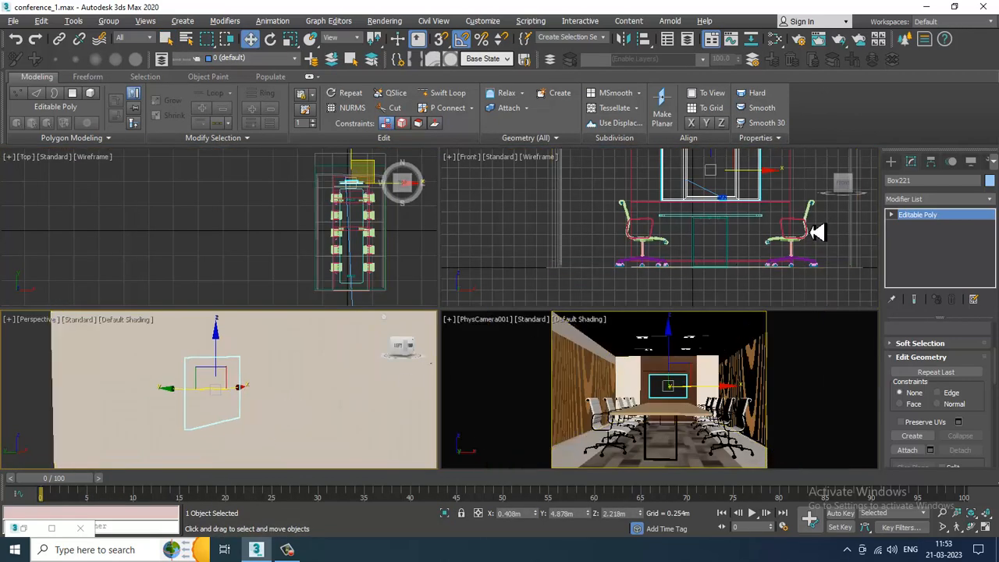
{"action": "right_click", "coordinate": [698, 288]}
{"action": "key", "text": "alt+w"}
{"action": "key", "text": "l"}
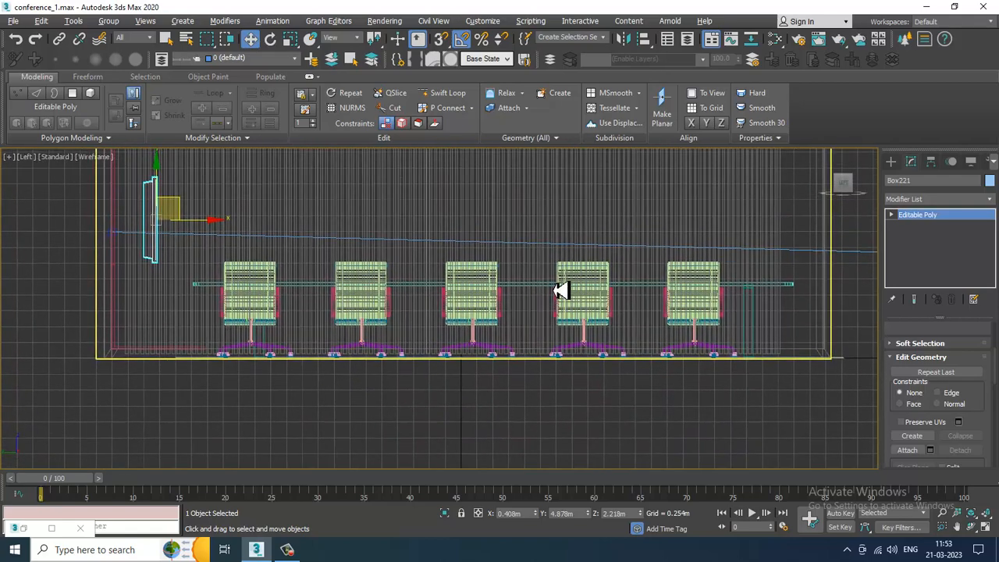
{"action": "key", "text": "1"}
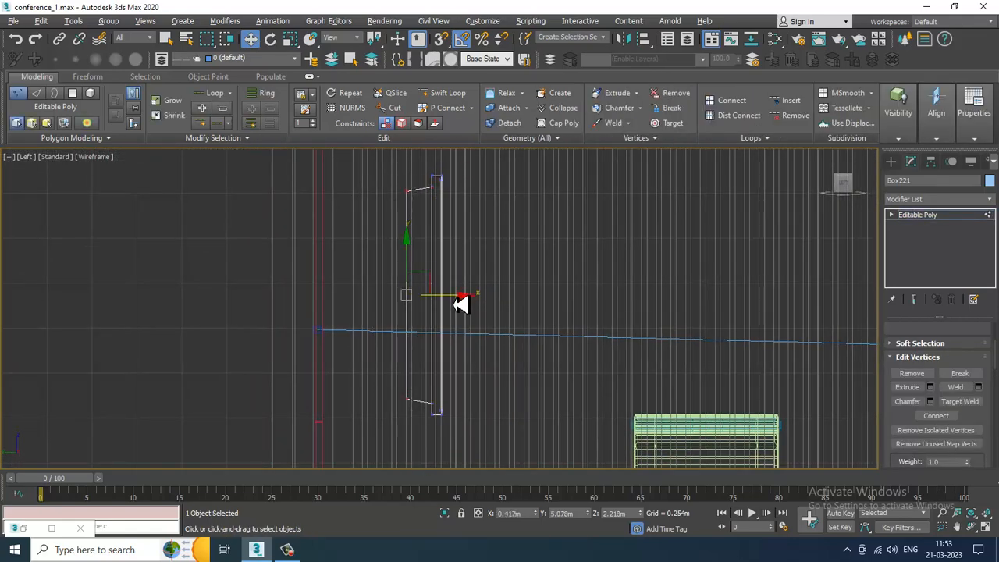
{"action": "left_click_drag", "start_coordinate": [466, 306], "coordinate": [386, 315]}
{"action": "left_click", "coordinate": [933, 216]}
- Isolate the panel together with its wall and inspect how the panel sits against the wall surface
{"action": "key", "text": "alt+w"}
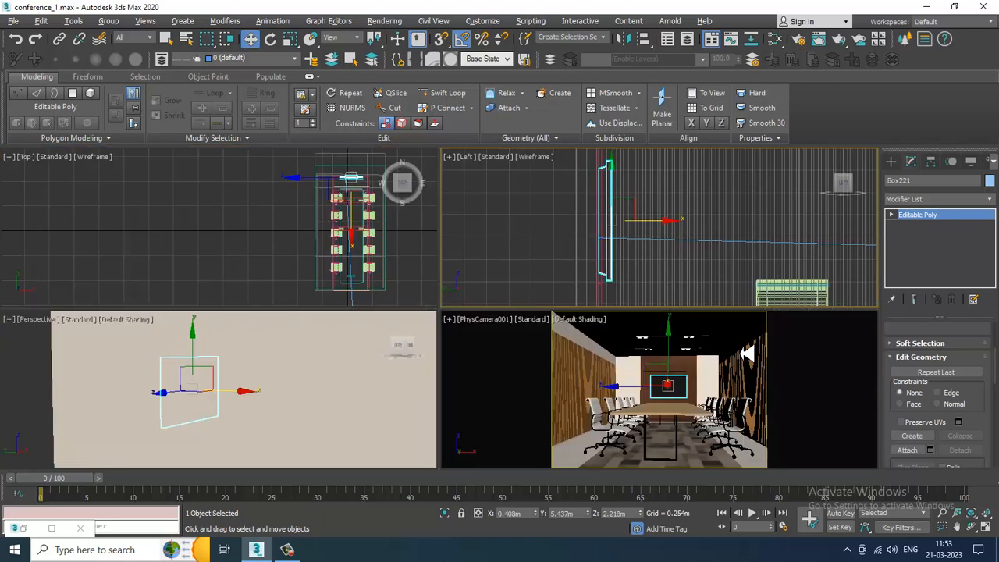
{"action": "scroll", "coordinate": [287, 385], "scroll_direction": "up", "scroll_amount": 1}
{"action": "key", "text": "alt+w"}
{"action": "key", "text": "z"}
{"action": "mouse_move", "coordinate": [440, 325]}
{"action": "middle_mouse_down", "text": "alt"}
{"action": "mouse_move", "coordinate": [386, 333]}
{"action": "mouse_move", "coordinate": [455, 328]}
{"action": "mouse_move", "coordinate": [356, 323]}
{"action": "mouse_move", "coordinate": [664, 356]}
{"action": "mouse_move", "coordinate": [602, 339]}
{"action": "mouse_move", "coordinate": [606, 346]}
{"action": "mouse_move", "coordinate": [560, 301]}
{"action": "mouse_move", "coordinate": [598, 312]}
{"action": "middle_mouse_up", "text": "alt"}
{"action": "key", "text": "F3"}
{"action": "key", "text": "F3"}
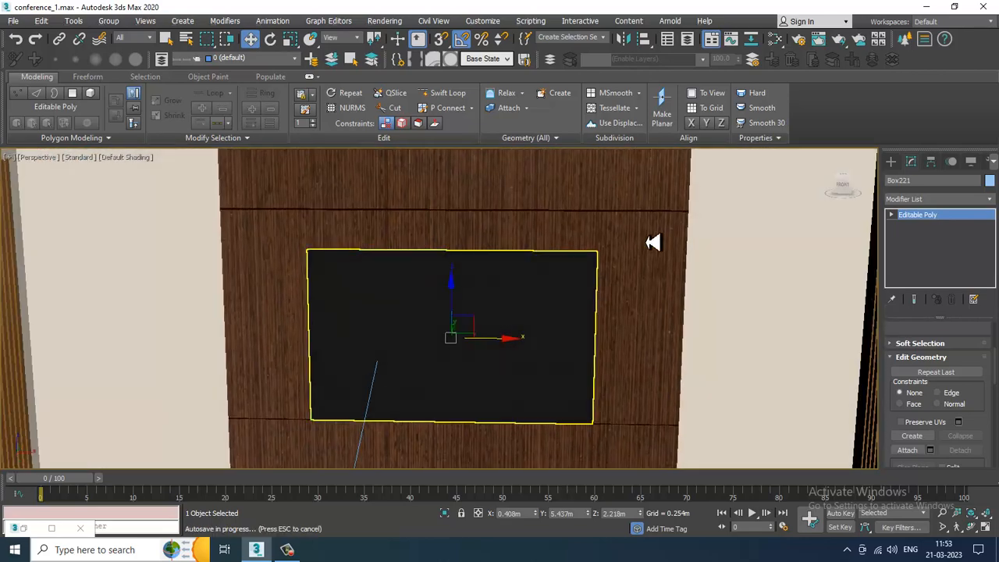
{"action": "left_click", "coordinate": [562, 273], "text": "ctrl"}
{"action": "key", "text": "alt+q"}
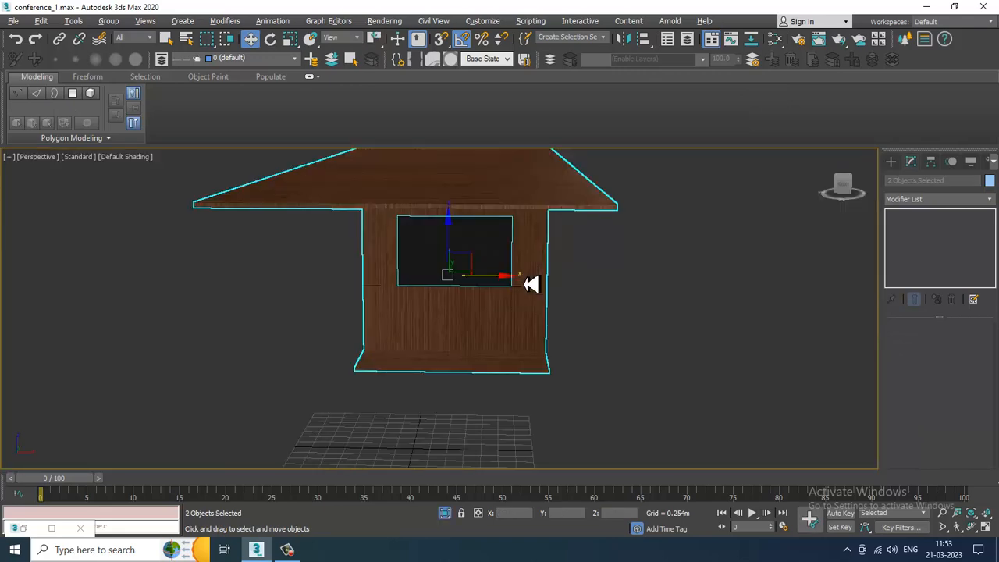
{"action": "middle_click_drag", "start_coordinate": [364, 290], "coordinate": [507, 273], "text": "alt"}
{"action": "left_click", "coordinate": [507, 273]}
{"action": "scroll", "coordinate": [352, 275], "scroll_direction": "up", "scroll_amount": 3}
{"action": "middle_click_drag", "start_coordinate": [351, 274], "coordinate": [462, 272]}
{"action": "scroll", "coordinate": [462, 272], "scroll_direction": "up", "scroll_amount": 2}
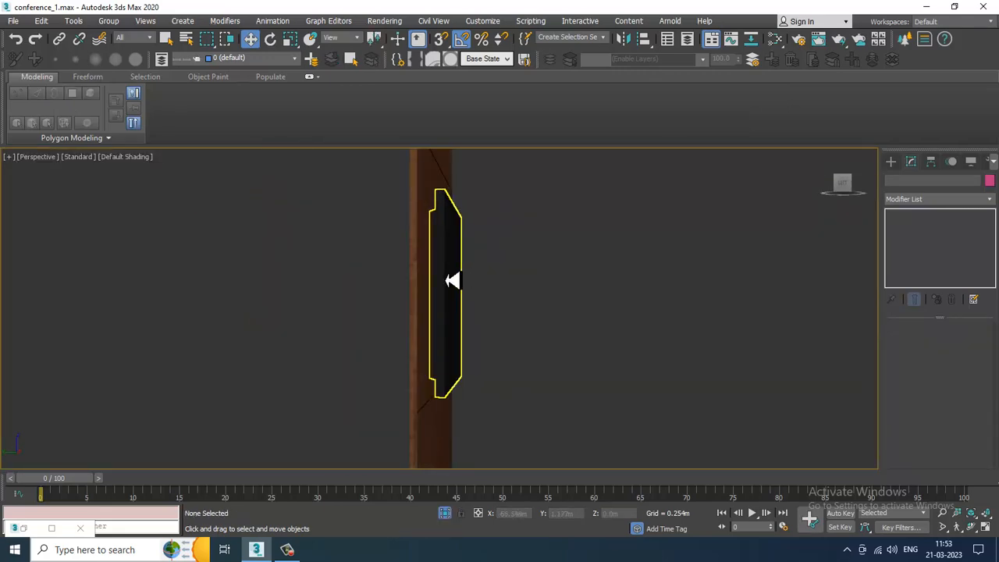
- Move the panel flush against the wall and end the isolation
{"action": "left_click", "coordinate": [453, 283]}
{"action": "scroll", "coordinate": [453, 284], "scroll_direction": "up", "scroll_amount": 4}
{"action": "middle_click_drag", "start_coordinate": [403, 309], "coordinate": [458, 330], "text": "alt"}
{"action": "left_click_drag", "start_coordinate": [437, 322], "coordinate": [433, 323]}
{"action": "right_click", "coordinate": [633, 264]}
{"action": "left_click", "coordinate": [673, 166]}
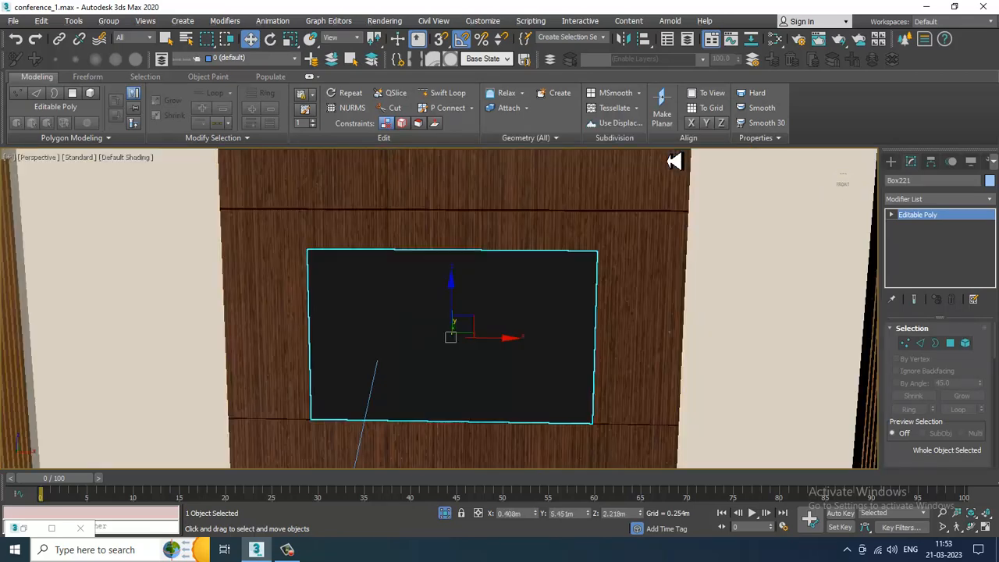
- Create a photometric Target Light in the front view, aimed from the ceiling down toward the floor
{"action": "key", "text": "alt+w"}
{"action": "left_click", "coordinate": [648, 334]}
{"action": "key", "text": "alt+w"}
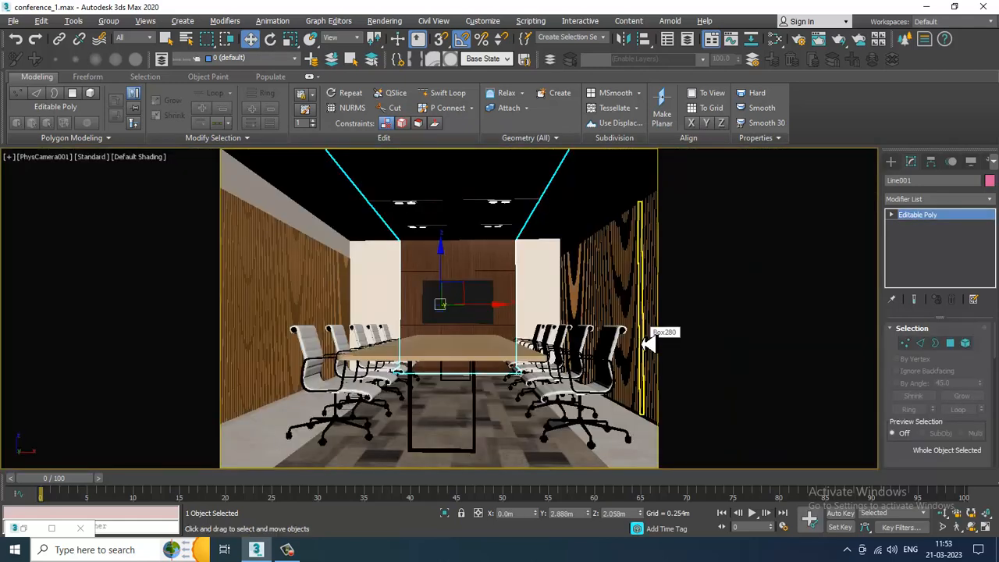
{"action": "left_click", "coordinate": [891, 161]}
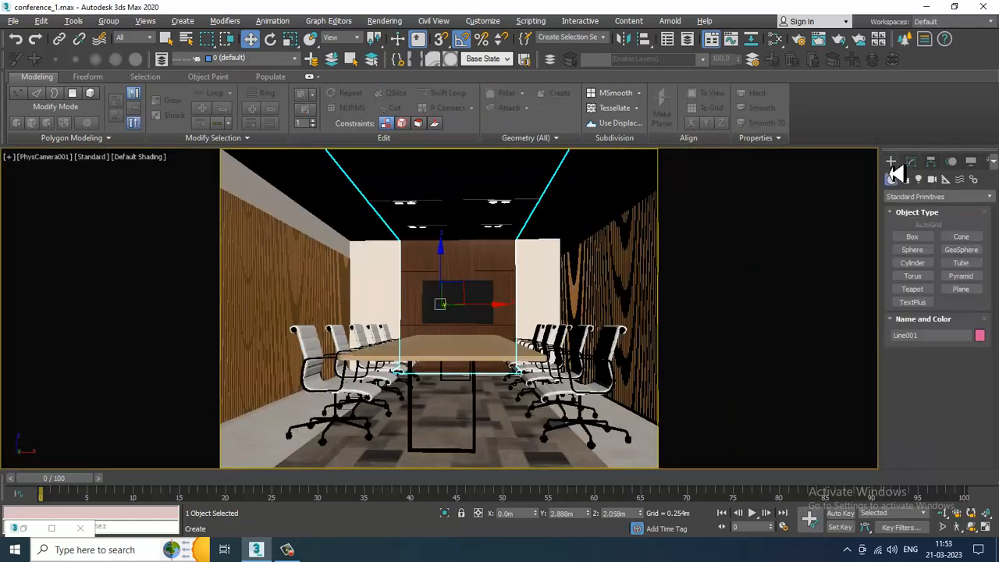
{"action": "left_click", "coordinate": [920, 179]}
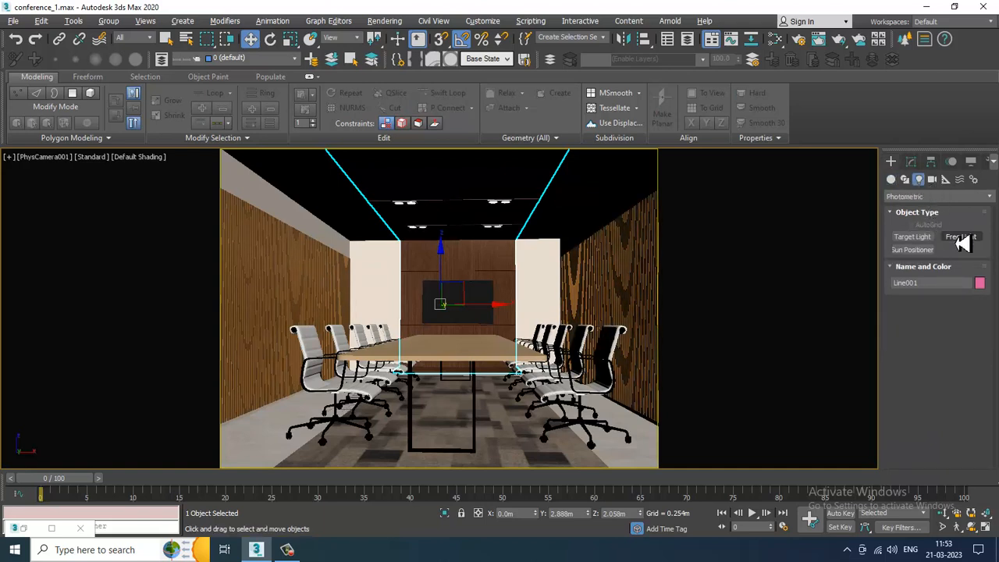
{"action": "left_click", "coordinate": [920, 238]}
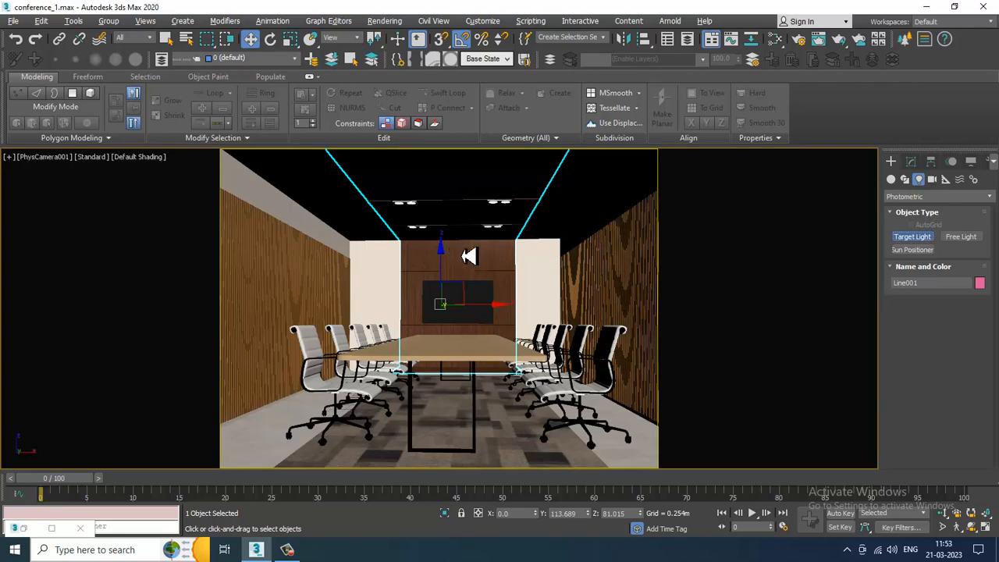
{"action": "key", "text": "alt+w"}
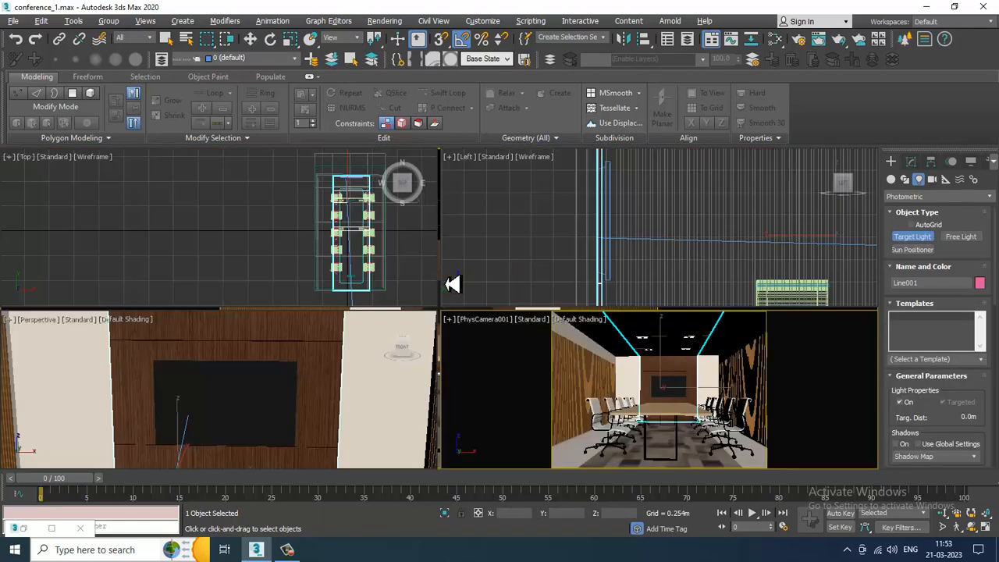
{"action": "right_click", "coordinate": [729, 252]}
{"action": "key", "text": "alt+w"}
{"action": "scroll", "coordinate": [624, 289], "scroll_direction": "down", "scroll_amount": 5}
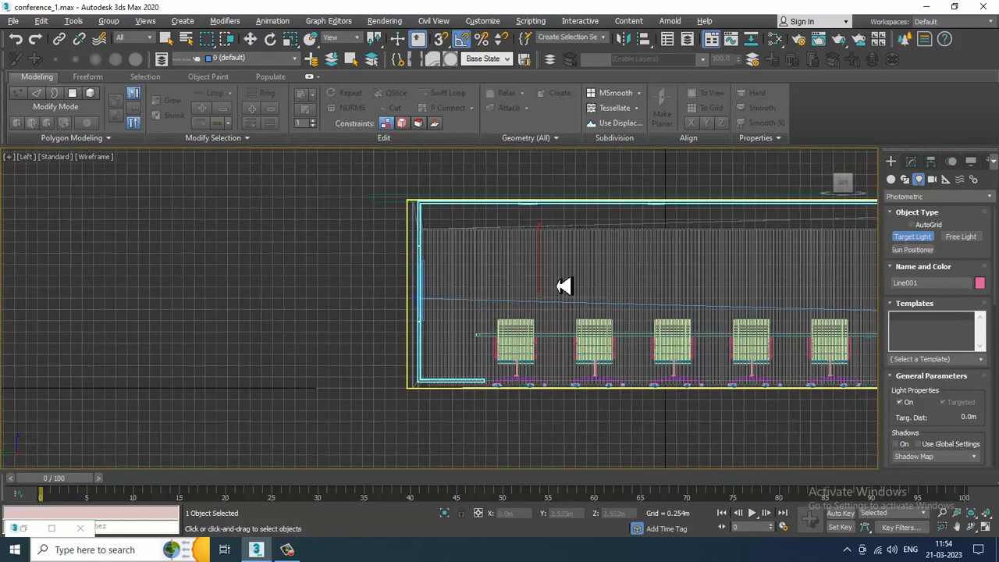
{"action": "key", "text": "f"}
{"action": "scroll", "coordinate": [547, 328], "scroll_direction": "down", "scroll_amount": 2}
{"action": "scroll", "coordinate": [471, 274], "scroll_direction": "down", "scroll_amount": 2}
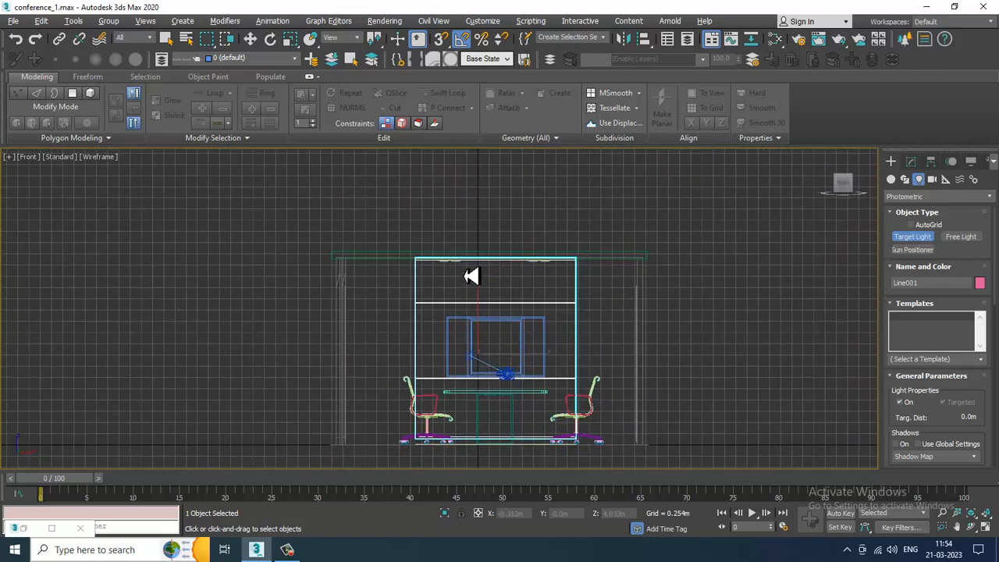
{"action": "scroll", "coordinate": [463, 274], "scroll_direction": "up", "scroll_amount": 7}
{"action": "scroll", "coordinate": [507, 250], "scroll_direction": "down", "scroll_amount": 5}
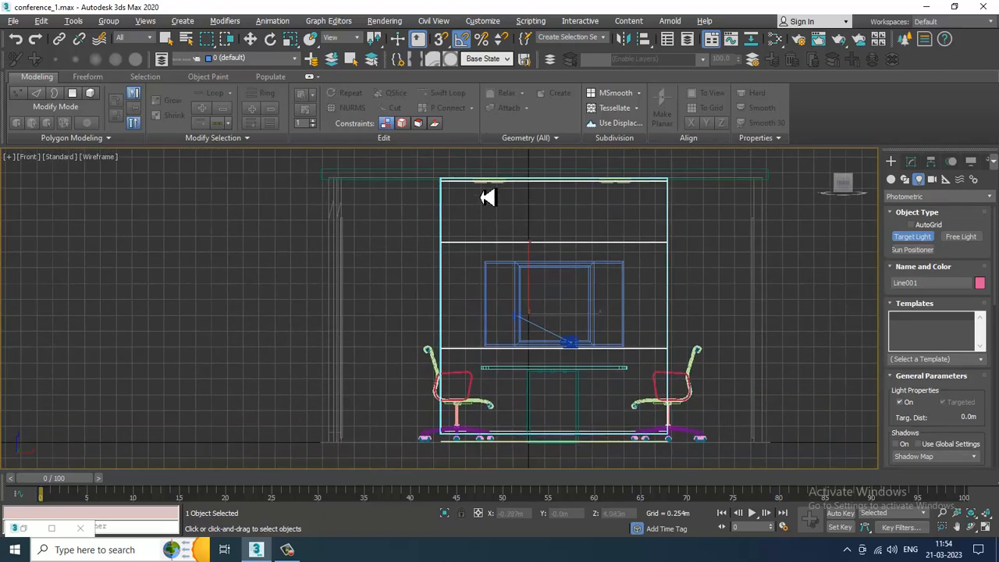
{"action": "left_click_drag", "start_coordinate": [480, 189], "coordinate": [484, 444]}
{"action": "key", "text": "w"}
{"action": "key", "text": "alt+w"}
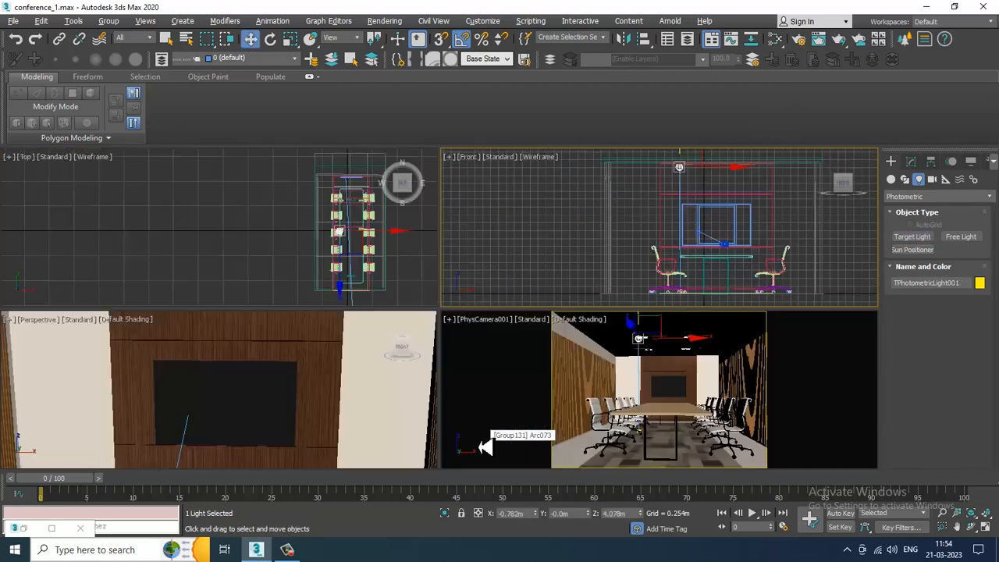
- In the top view, move the light to sit above the head of the table near the first pair of chairs
{"action": "right_click", "coordinate": [241, 211]}
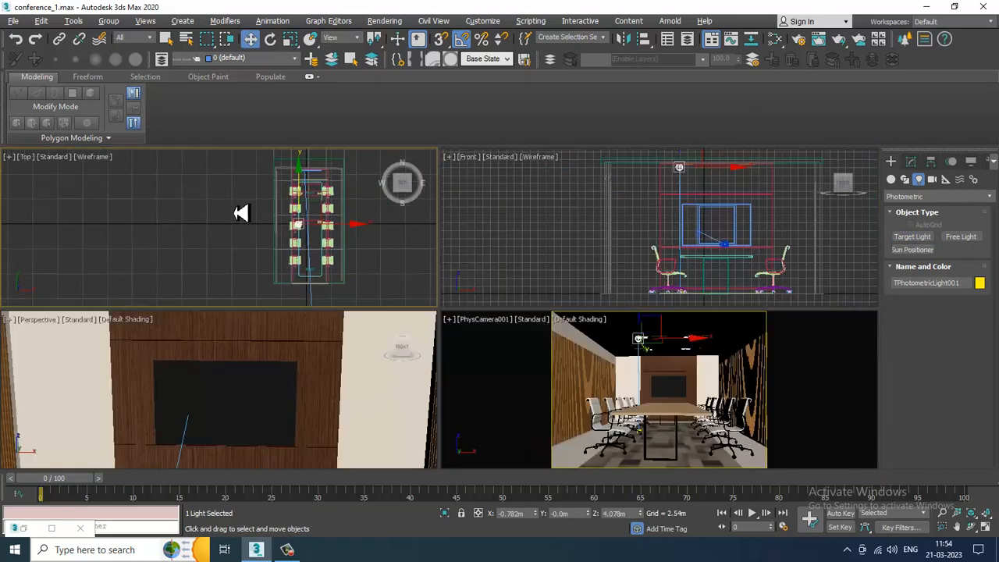
{"action": "key", "text": "alt+w"}
{"action": "scroll", "coordinate": [617, 328], "scroll_direction": "up", "scroll_amount": 8}
{"action": "scroll", "coordinate": [578, 293], "scroll_direction": "down", "scroll_amount": 8}
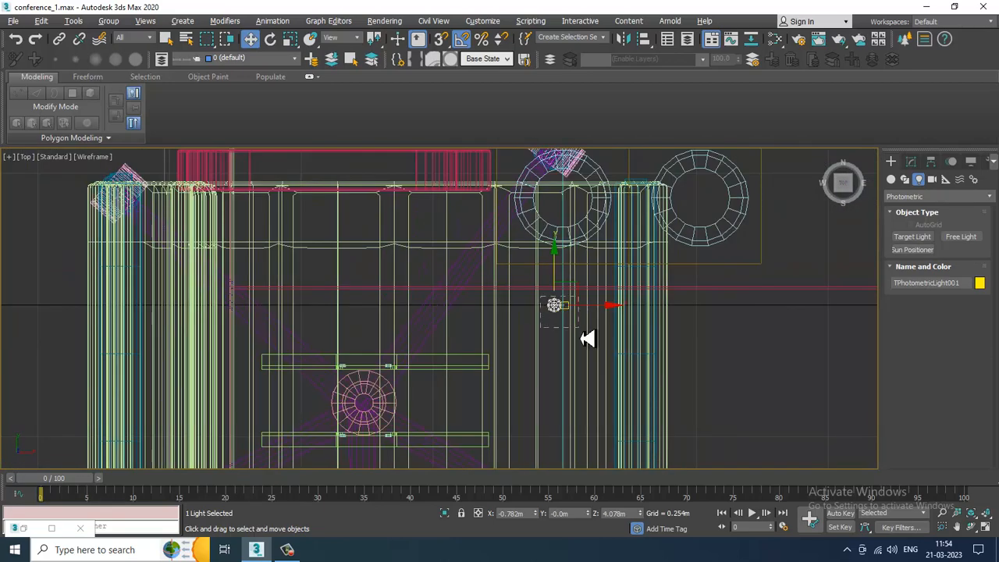
{"action": "scroll", "coordinate": [595, 335], "scroll_direction": "down", "scroll_amount": 6}
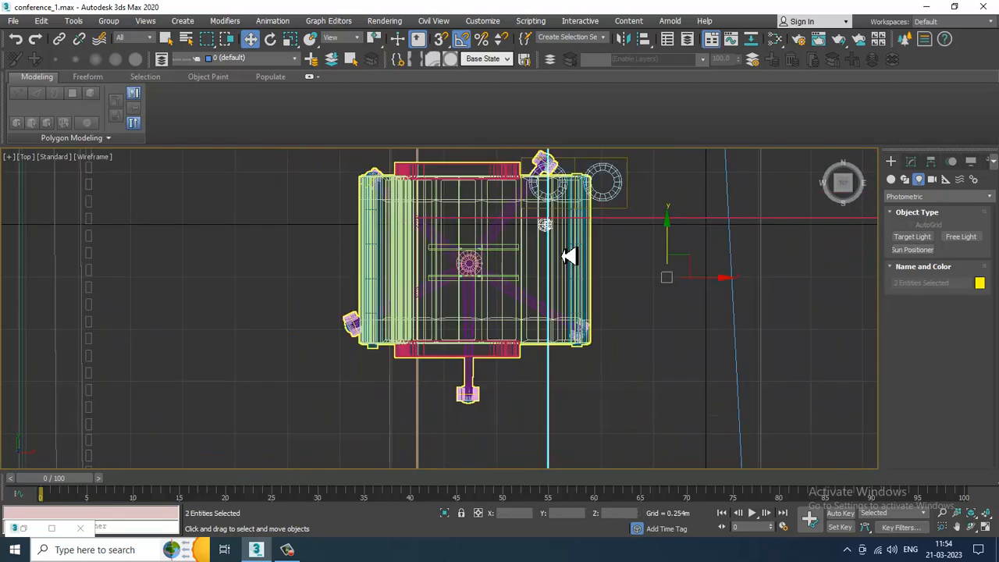
{"action": "scroll", "coordinate": [534, 227], "scroll_direction": "down", "scroll_amount": 2}
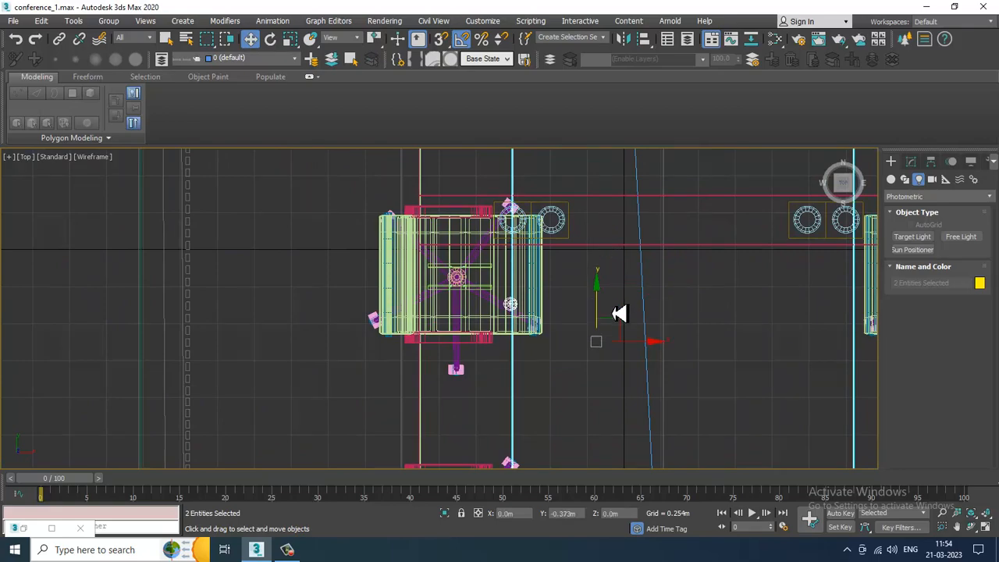
{"action": "scroll", "coordinate": [609, 279], "scroll_direction": "down", "scroll_amount": 6}
{"action": "middle_click_drag", "start_coordinate": [605, 278], "coordinate": [558, 339]}
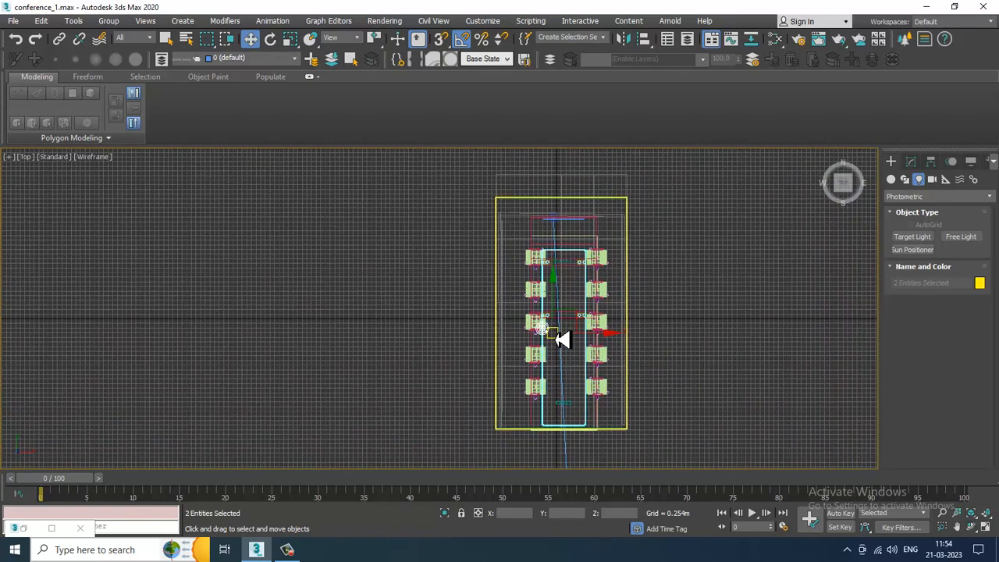
{"action": "scroll", "coordinate": [556, 325], "scroll_direction": "up", "scroll_amount": 3}
{"action": "left_click_drag", "start_coordinate": [551, 325], "coordinate": [561, 197]}
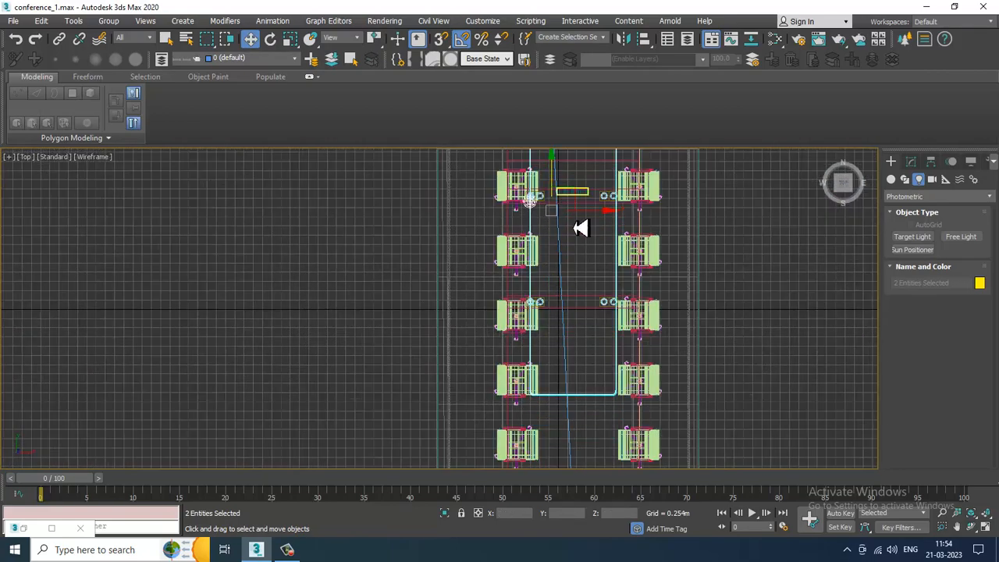
{"action": "key", "text": "ctrl+z"}
{"action": "left_click", "coordinate": [532, 301]}
{"action": "middle_click_drag", "start_coordinate": [536, 290], "coordinate": [524, 357]}
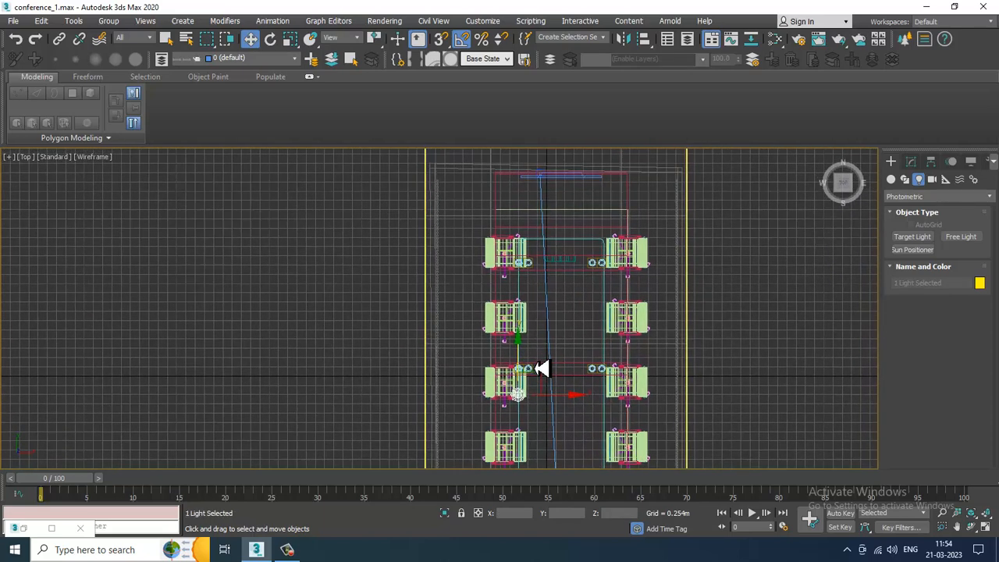
{"action": "left_click_drag", "start_coordinate": [525, 359], "coordinate": [548, 229]}
{"action": "key", "text": "alt+w"}
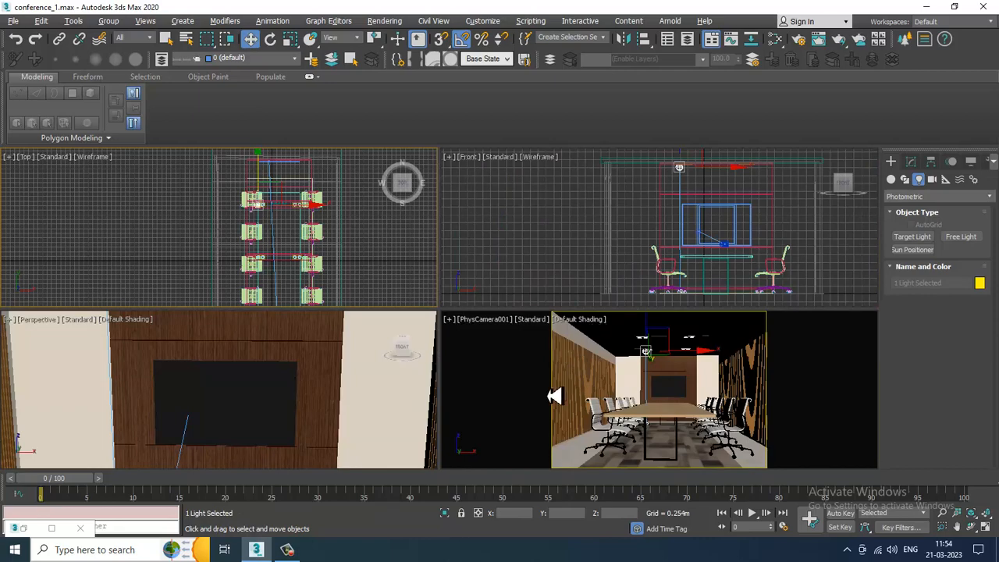
- Inspect the light's placement in the perspective view
{"action": "middle_click", "coordinate": [334, 397]}
{"action": "key", "text": "alt+w"}
{"action": "scroll", "coordinate": [350, 378], "scroll_direction": "down", "scroll_amount": 5}
{"action": "middle_click_drag", "start_coordinate": [352, 374], "coordinate": [458, 334], "text": "alt"}
{"action": "scroll", "coordinate": [424, 290], "scroll_direction": "down", "scroll_amount": 4}
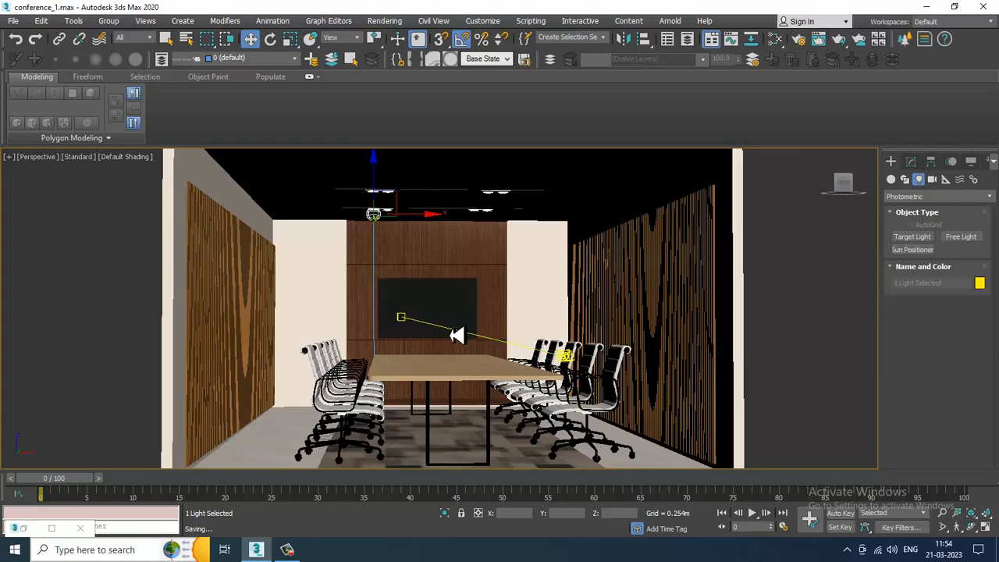
{"action": "key", "text": "alt+w"}
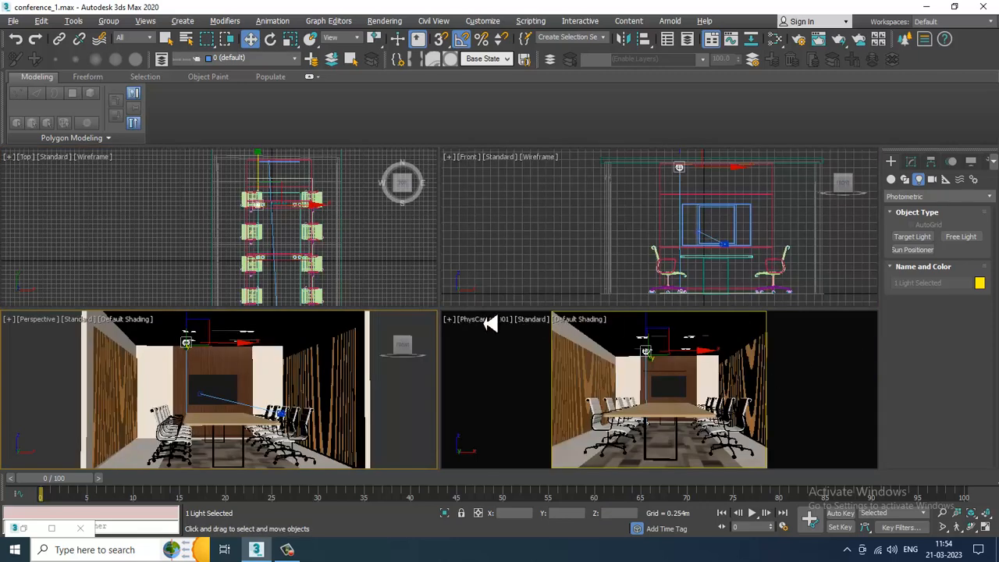
- Start V-Ray IPR interactive rendering in the camera viewport and select the new light
{"action": "left_click", "coordinate": [535, 319]}
{"action": "left_click", "coordinate": [555, 351]}
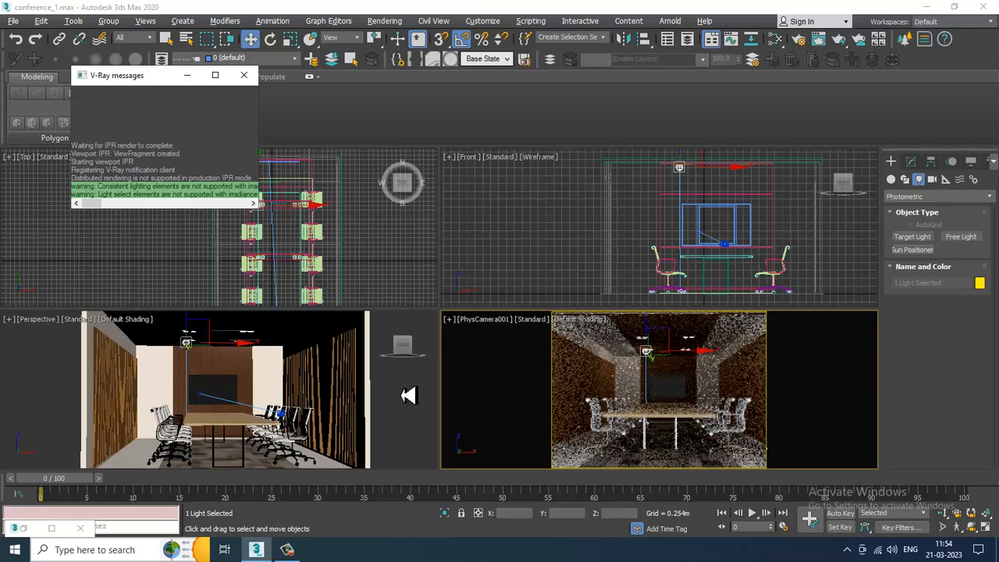
{"action": "left_click", "coordinate": [238, 363]}
{"action": "left_click", "coordinate": [188, 348]}
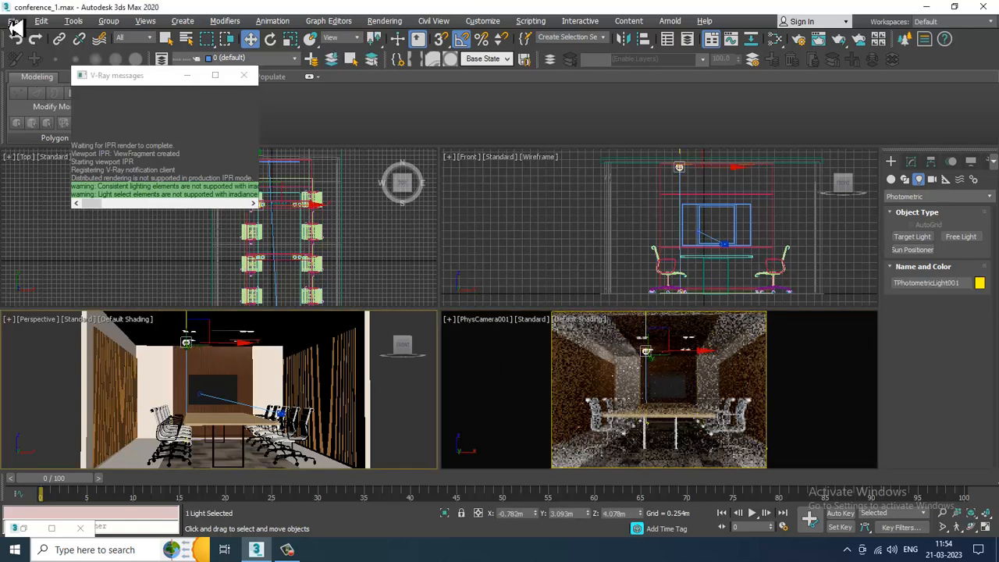
- Save the scene under a new name as conference_2.max
{"action": "left_click", "coordinate": [13, 21]}
{"action": "left_click", "coordinate": [68, 134]}
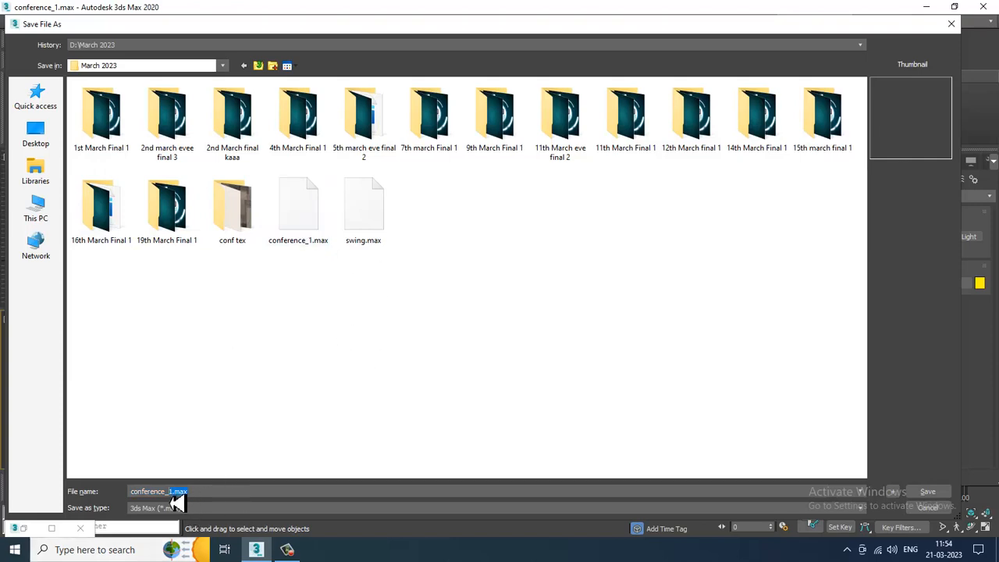
{"action": "key", "text": "Return"}
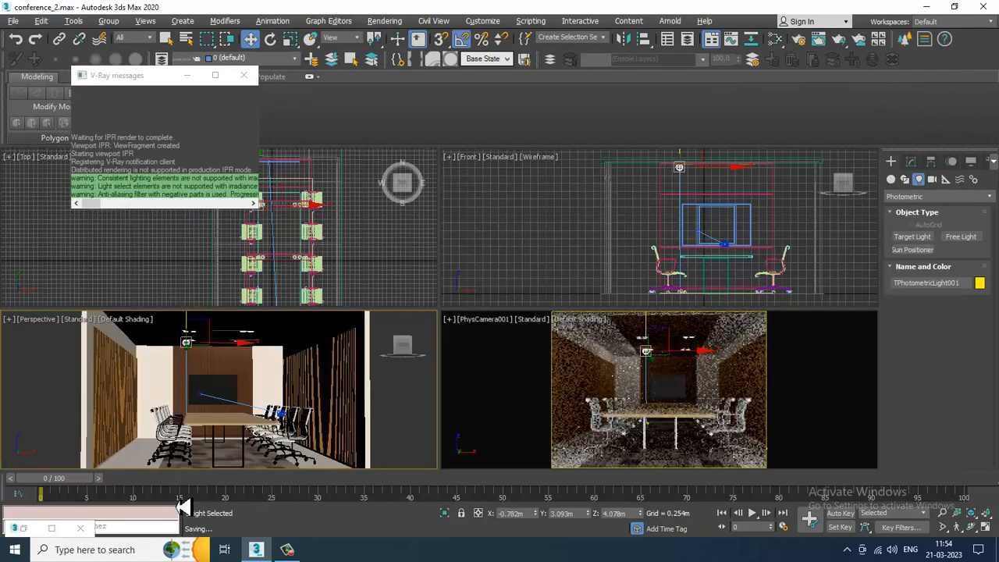
- Apply the 100W Halogen Bulb template to the selected light
{"action": "left_click", "coordinate": [911, 162]}
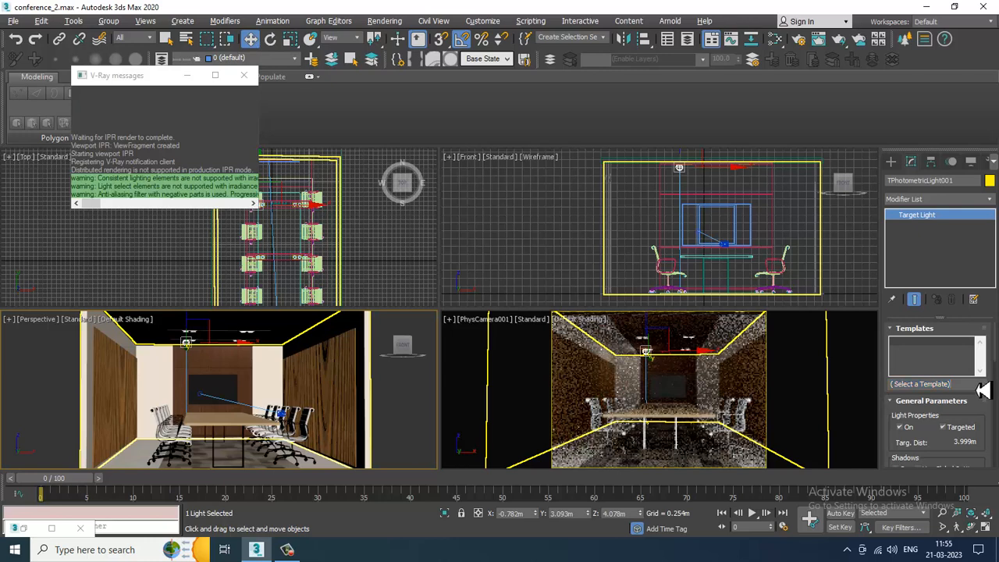
{"action": "left_click", "coordinate": [981, 386]}
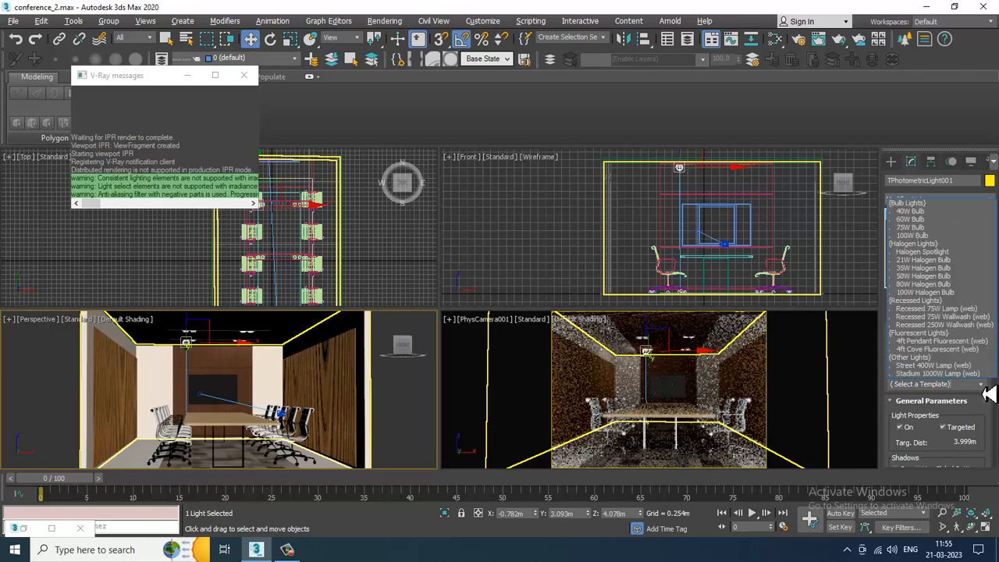
{"action": "left_click", "coordinate": [940, 293]}
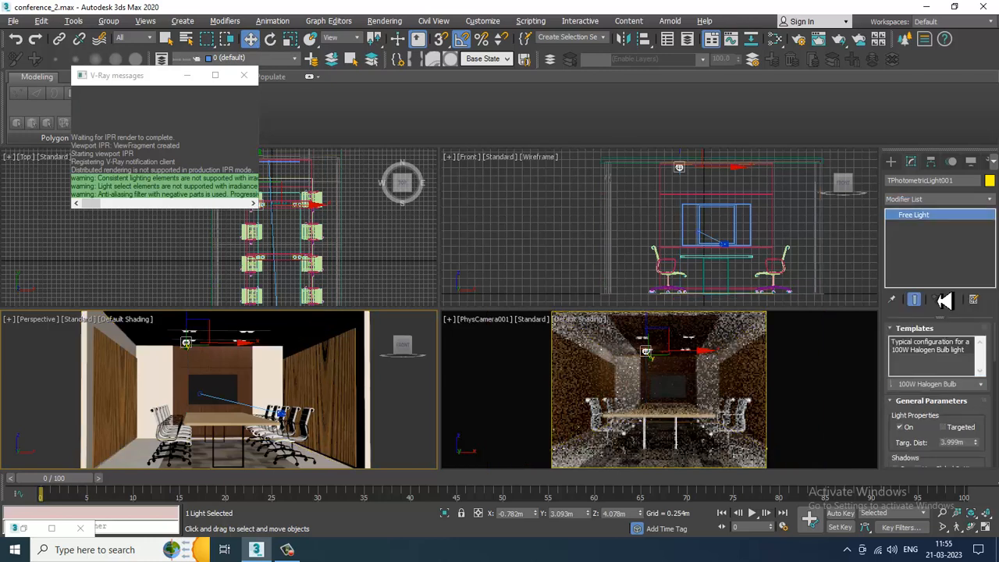
- Re-enable the light's Targeted option and switch its shadows on
{"action": "left_click", "coordinate": [952, 428]}
{"action": "left_click_drag", "start_coordinate": [956, 441], "coordinate": [960, 301]}
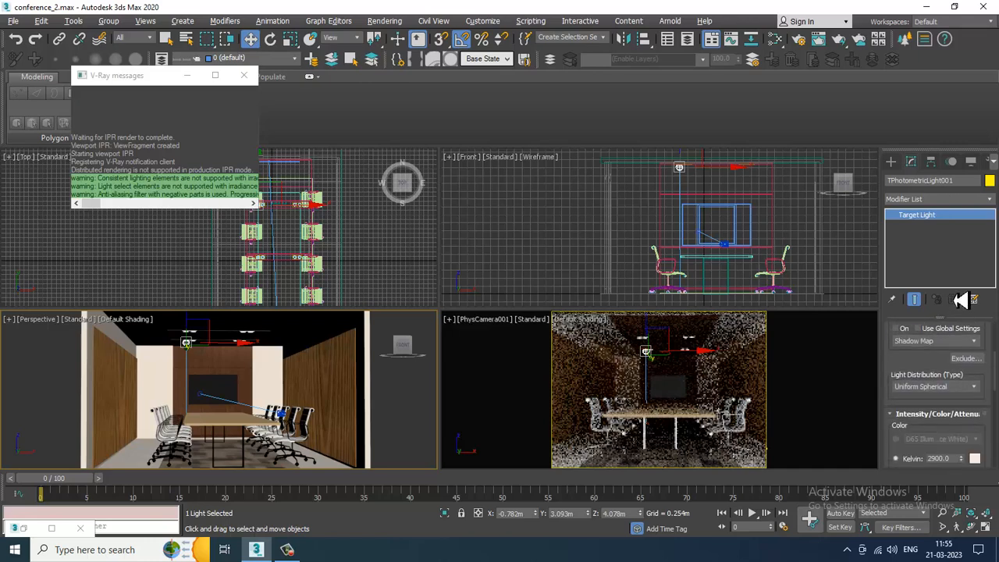
{"action": "left_click", "coordinate": [897, 329]}
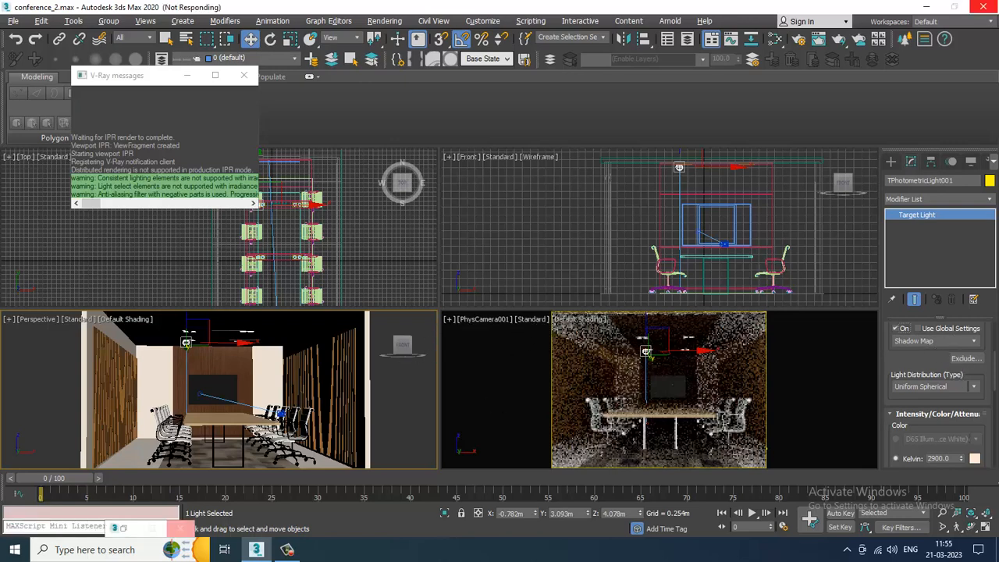
{"action": "mouse_move", "coordinate": [302, 555]}
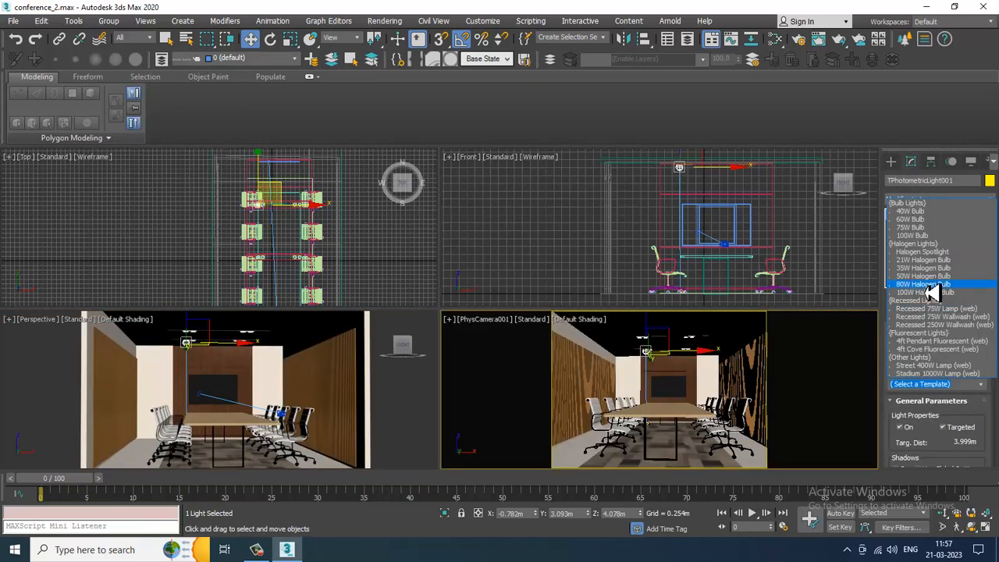
- Apply the 100W Halogen Bulb template to the light and turn on VRayShadow shadows
{"action": "left_click", "coordinate": [929, 293]}
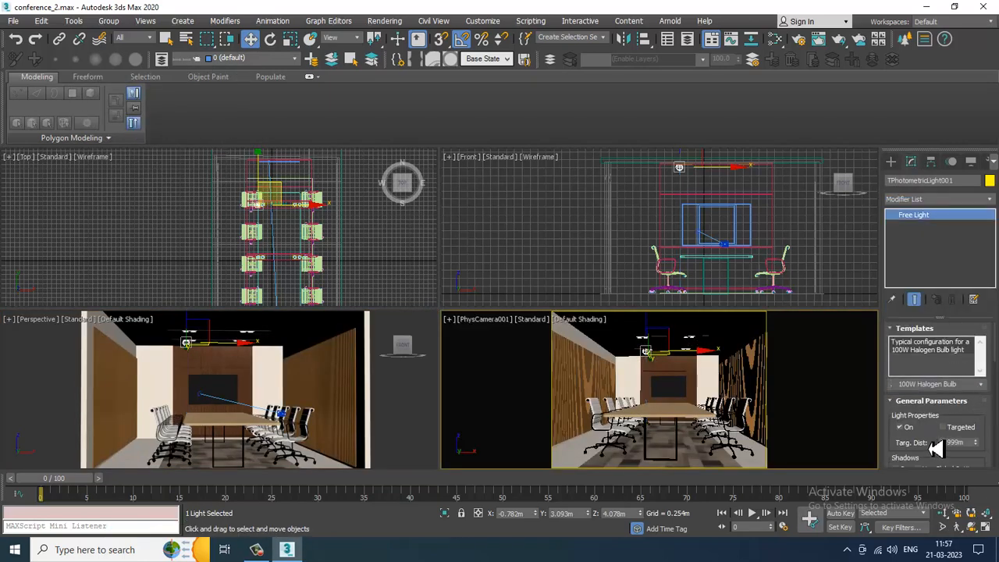
{"action": "scroll", "coordinate": [935, 448], "scroll_direction": "down", "scroll_amount": 3}
{"action": "left_click", "coordinate": [898, 396]}
{"action": "left_click", "coordinate": [921, 409]}
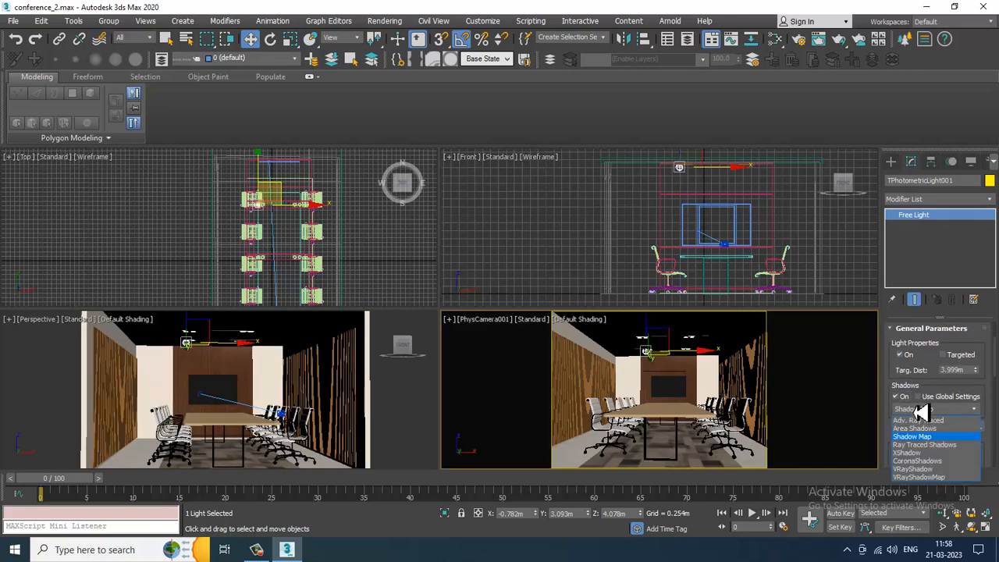
{"action": "left_click", "coordinate": [942, 472]}
- Set the light distribution to Uniform Diffuse and the light colour preset to Halogen (Warm)
{"action": "scroll", "coordinate": [948, 377], "scroll_direction": "down", "scroll_amount": 3}
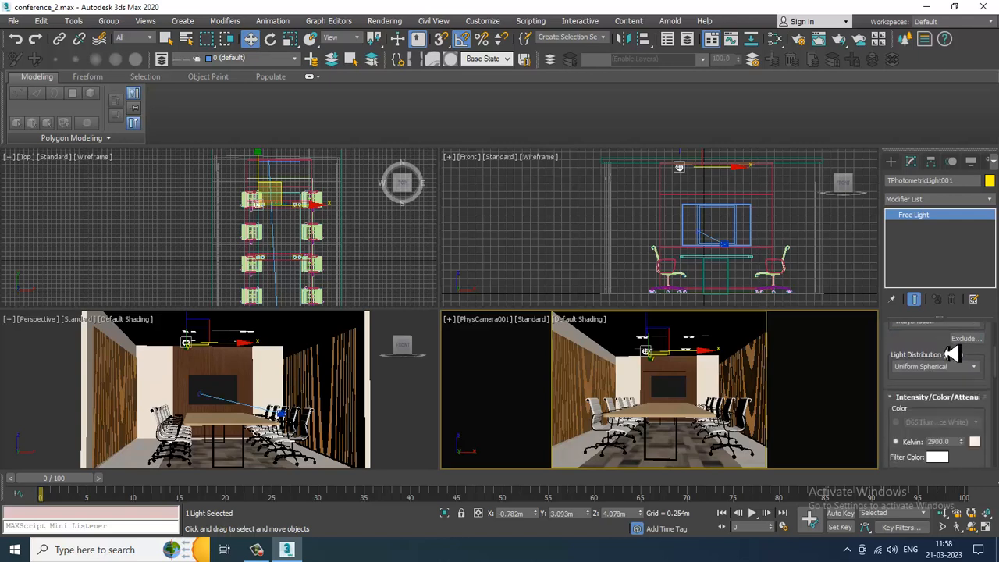
{"action": "left_click", "coordinate": [943, 365]}
{"action": "left_click", "coordinate": [940, 391]}
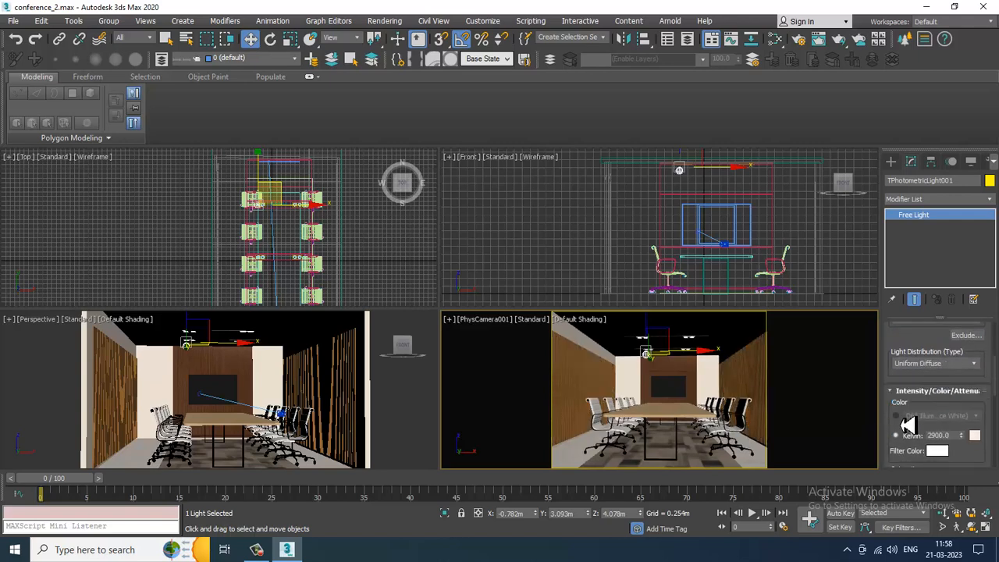
{"action": "left_click", "coordinate": [896, 416]}
{"action": "left_click", "coordinate": [948, 416]}
{"action": "left_click", "coordinate": [949, 325]}
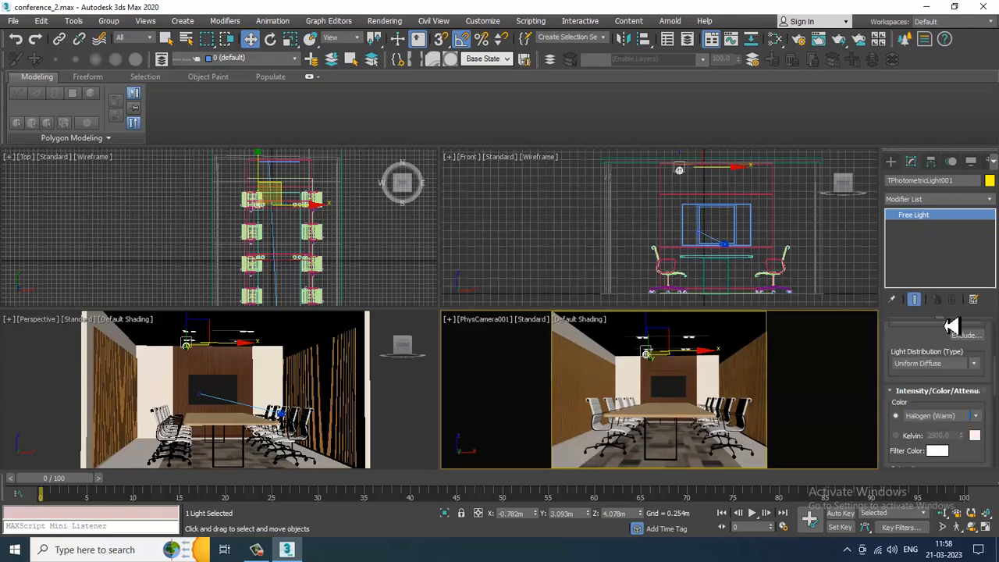
- Start the V-Ray IPR interactive preview in the camera viewport
{"action": "left_click", "coordinate": [538, 322]}
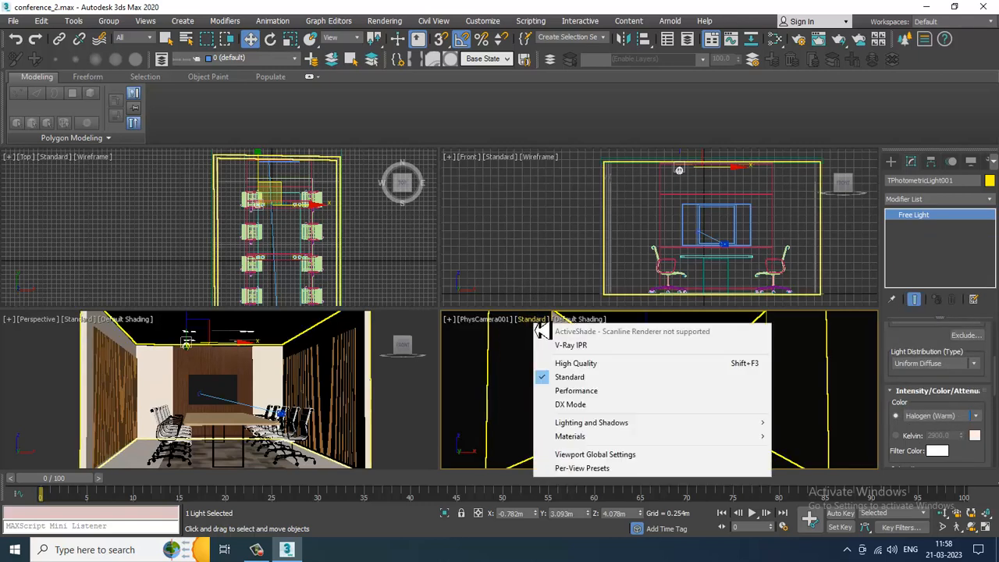
{"action": "left_click", "coordinate": [582, 361]}
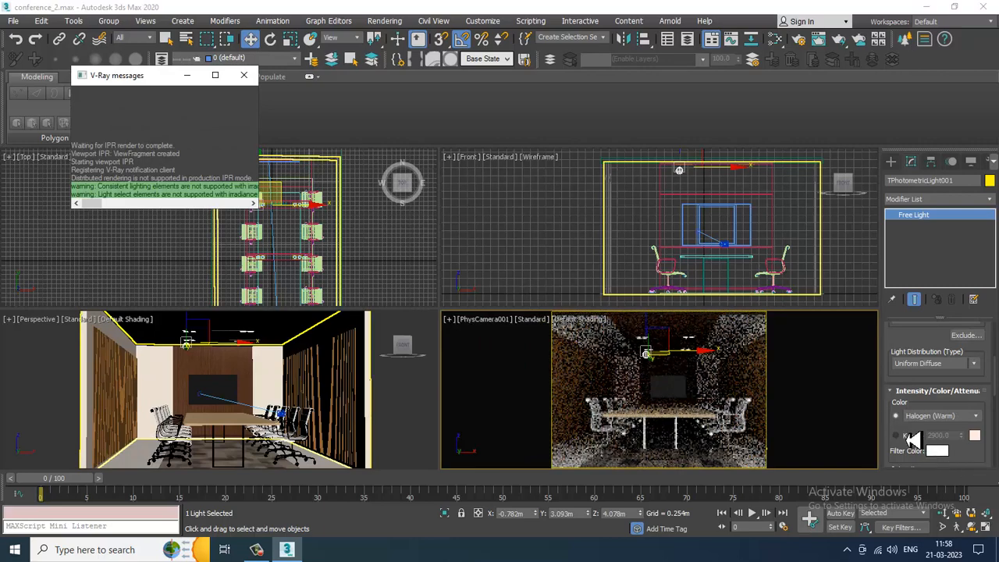
- Switch the light colour to Kelvin and adjust the temperature and dimming percentage spinners
{"action": "left_click", "coordinate": [907, 435]}
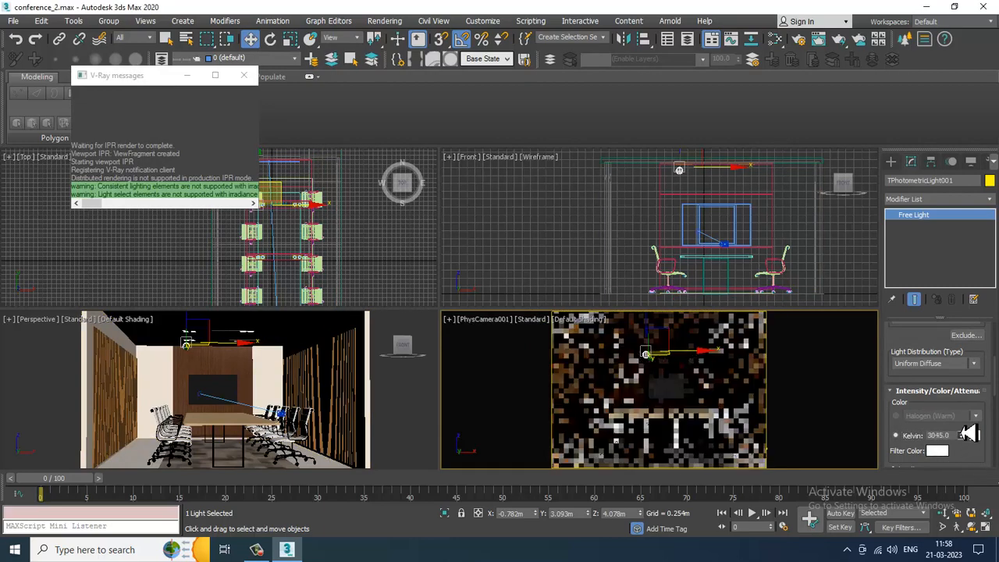
{"action": "left_click_drag", "start_coordinate": [964, 467], "coordinate": [953, 352]}
{"action": "left_click_drag", "start_coordinate": [934, 435], "coordinate": [994, 374]}
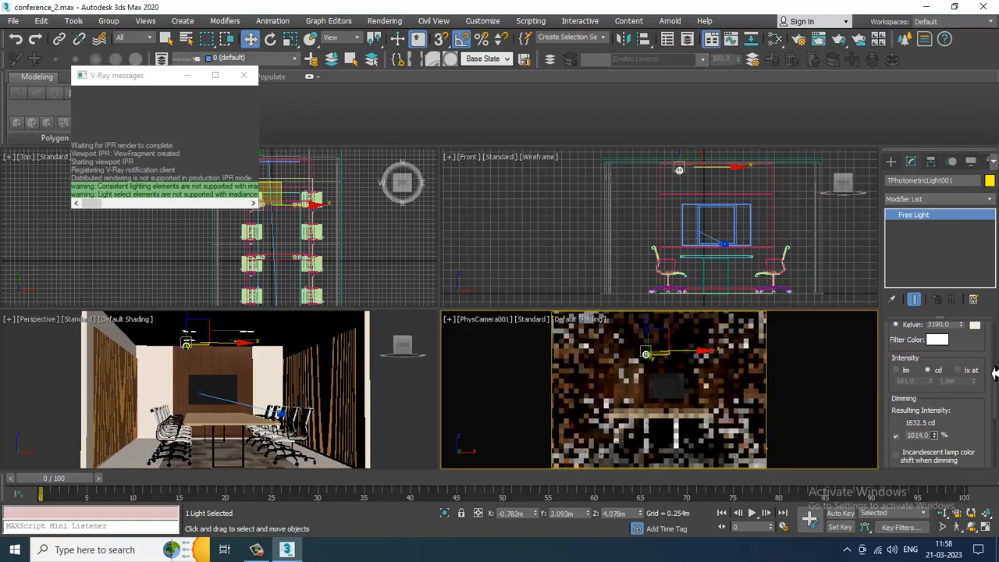
{"action": "left_click_drag", "start_coordinate": [26, 92], "coordinate": [16, 550]}
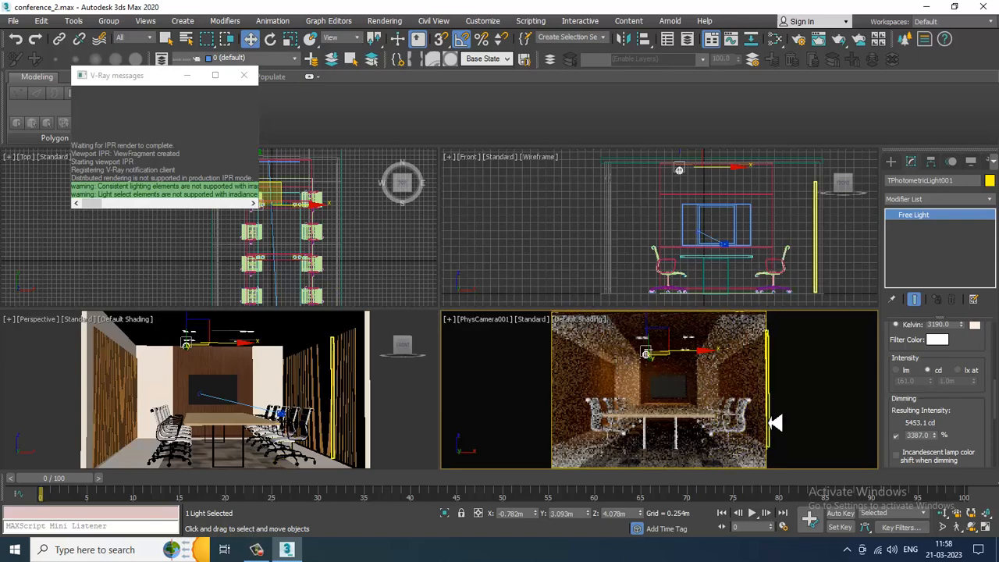
{"action": "left_click_drag", "start_coordinate": [905, 346], "coordinate": [934, 407]}
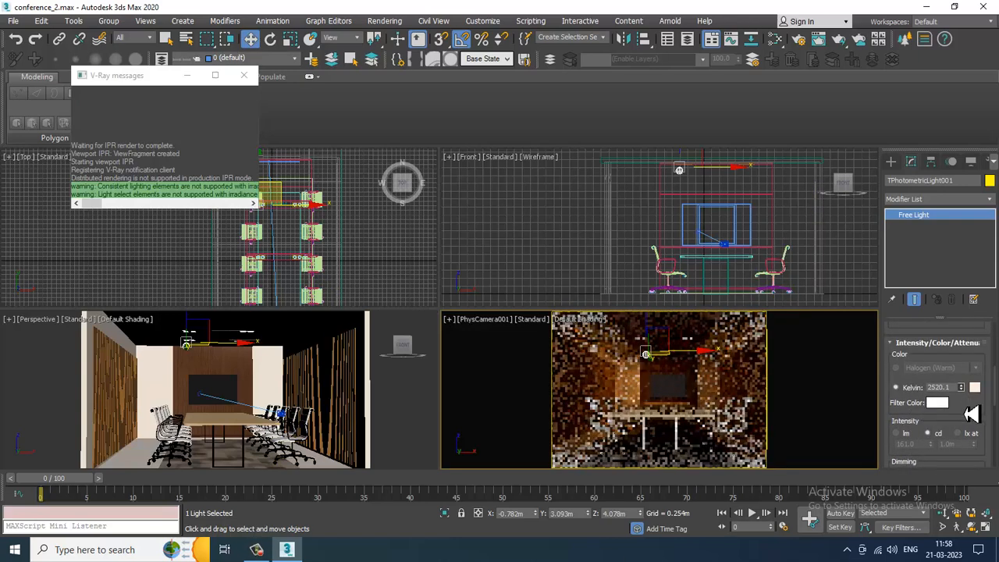
{"action": "left_click_drag", "start_coordinate": [968, 396], "coordinate": [978, 332]}
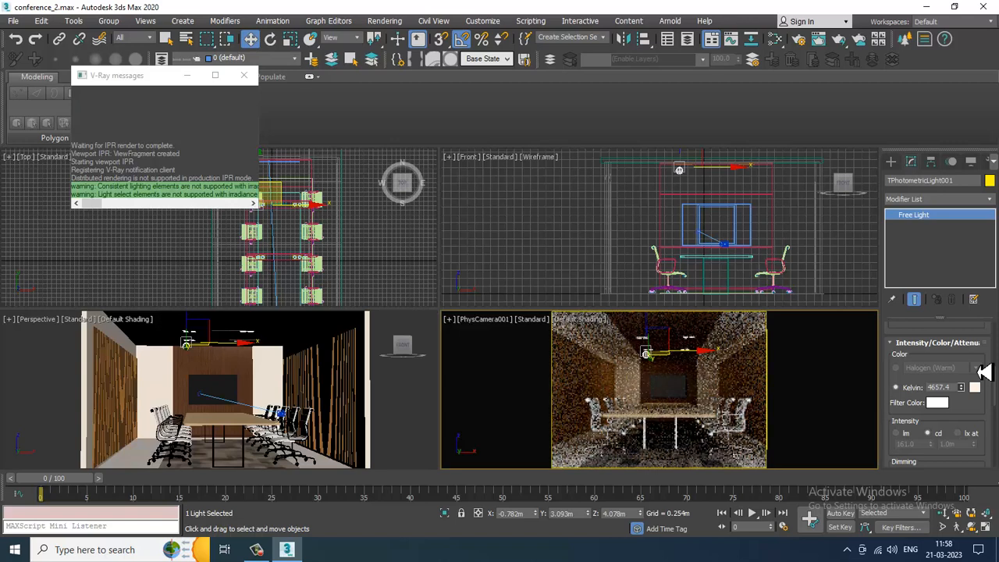
- Return to the colour presets and set the light colour to Fluorescent (Warm White)
{"action": "left_click", "coordinate": [896, 368]}
{"action": "left_click", "coordinate": [953, 370]}
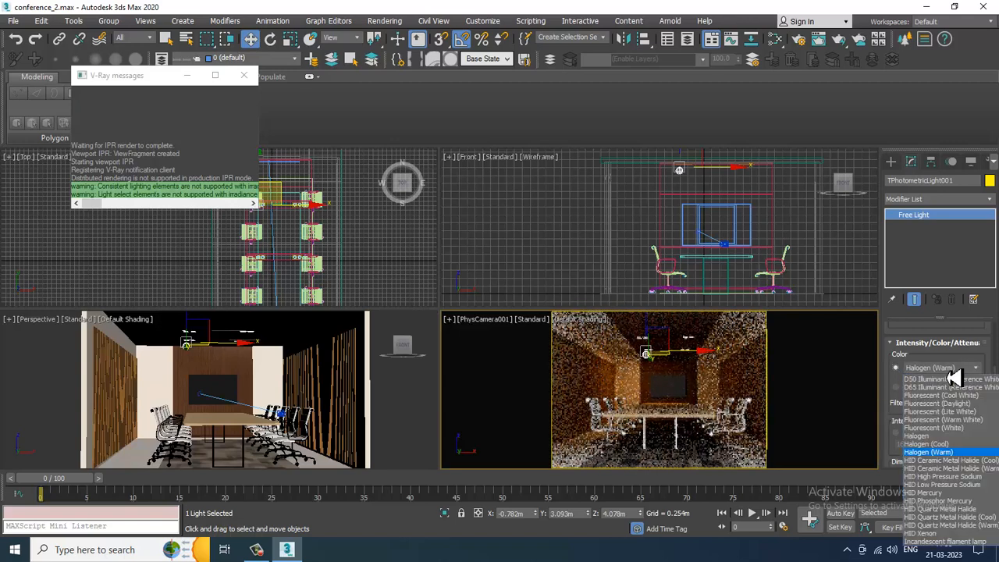
{"action": "left_click", "coordinate": [944, 420]}
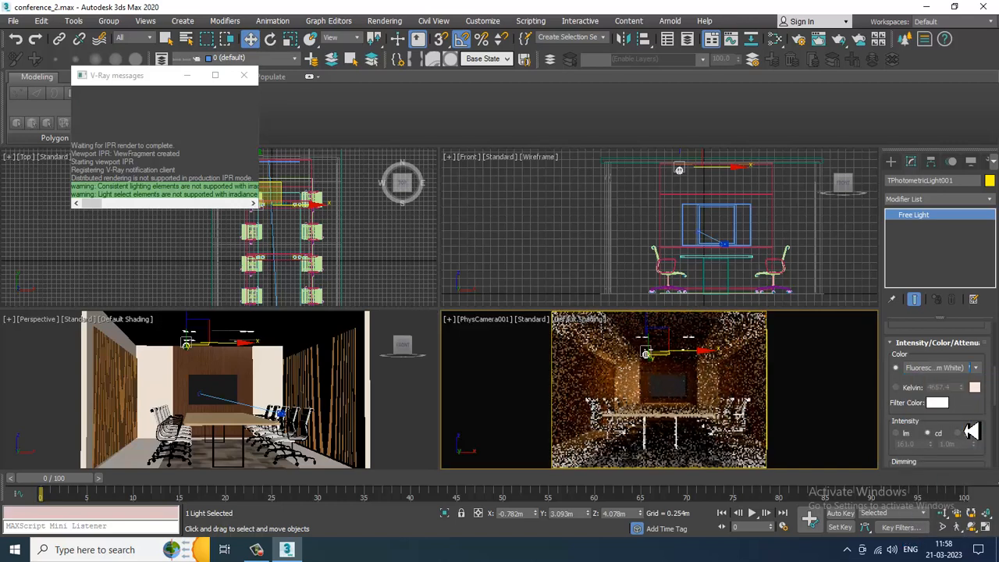
{"action": "left_click", "coordinate": [964, 368]}
{"action": "left_click", "coordinate": [961, 403]}
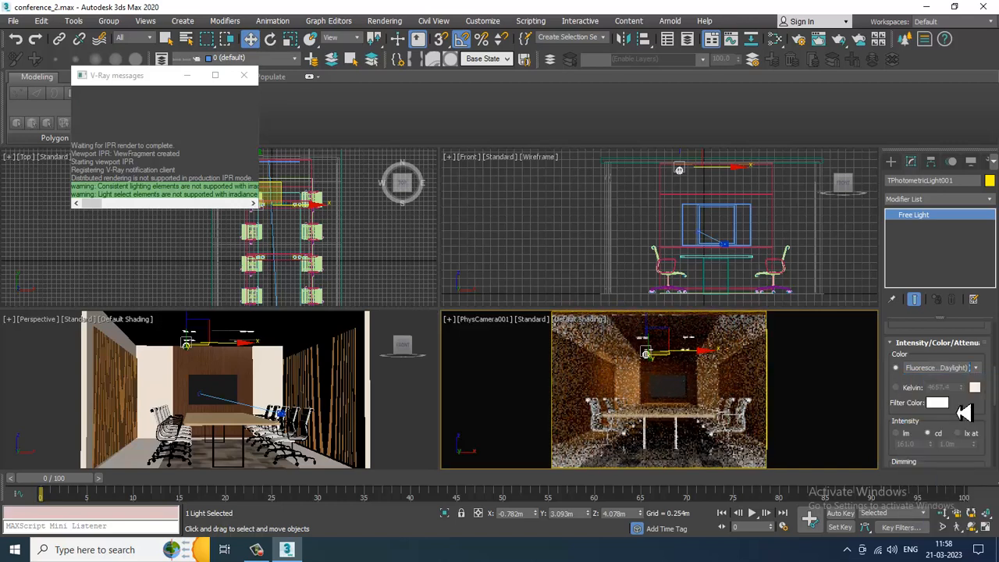
{"action": "left_click", "coordinate": [962, 368]}
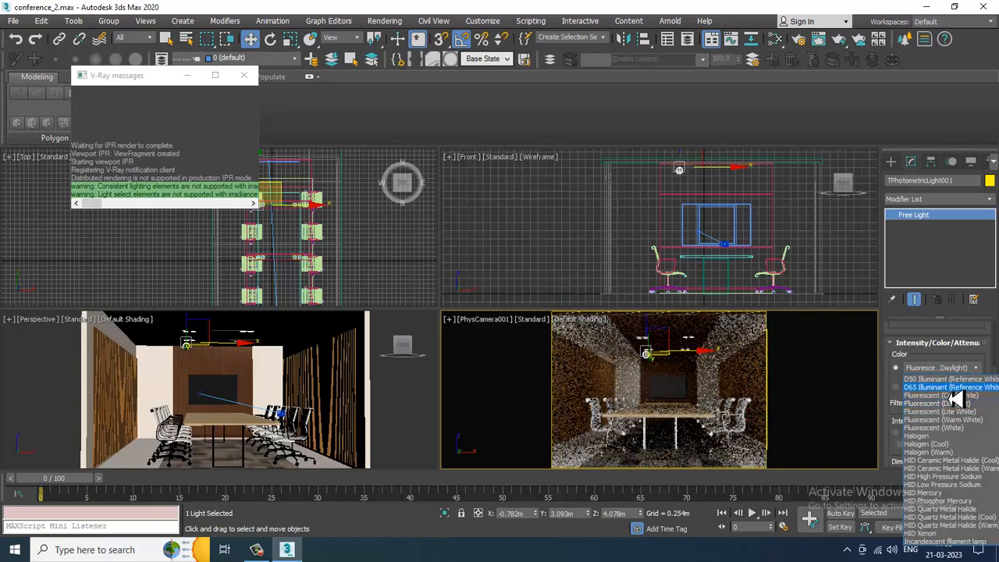
{"action": "left_click", "coordinate": [969, 422]}
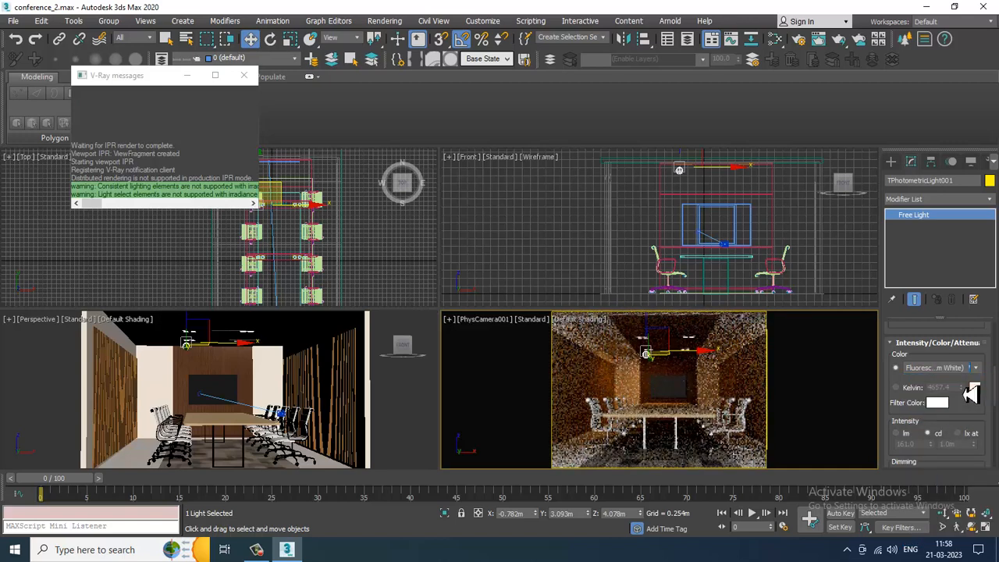
- Switch the light colour to Kelvin at 4191.66 and re-enable the light's Targeted option
{"action": "left_click_drag", "start_coordinate": [968, 420], "coordinate": [968, 403]}
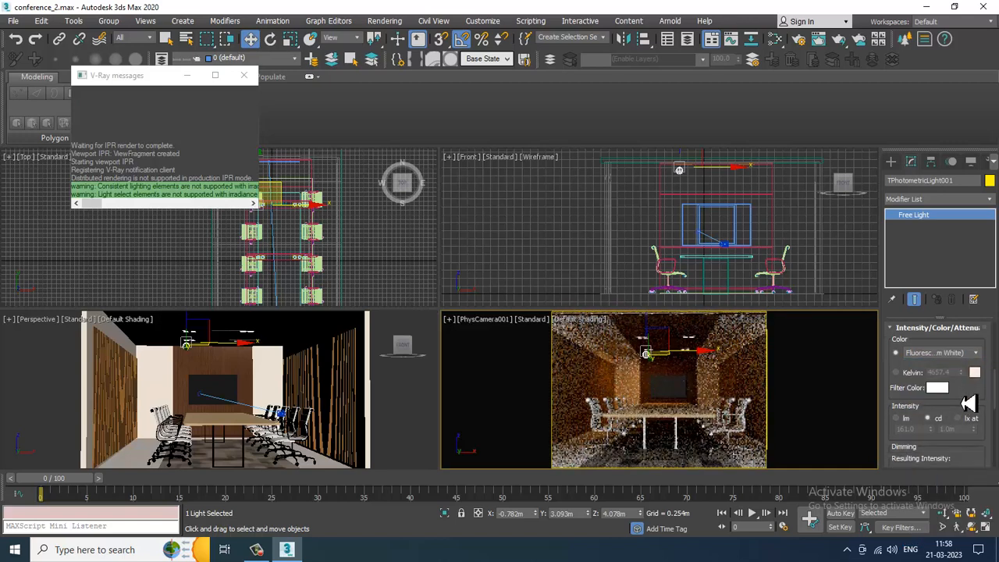
{"action": "left_click", "coordinate": [896, 373]}
{"action": "mouse_move", "coordinate": [962, 375]}
{"action": "left_mouse_down"}
{"action": "mouse_move", "coordinate": [968, 398]}
{"action": "mouse_move", "coordinate": [975, 388]}
{"action": "left_mouse_up"}
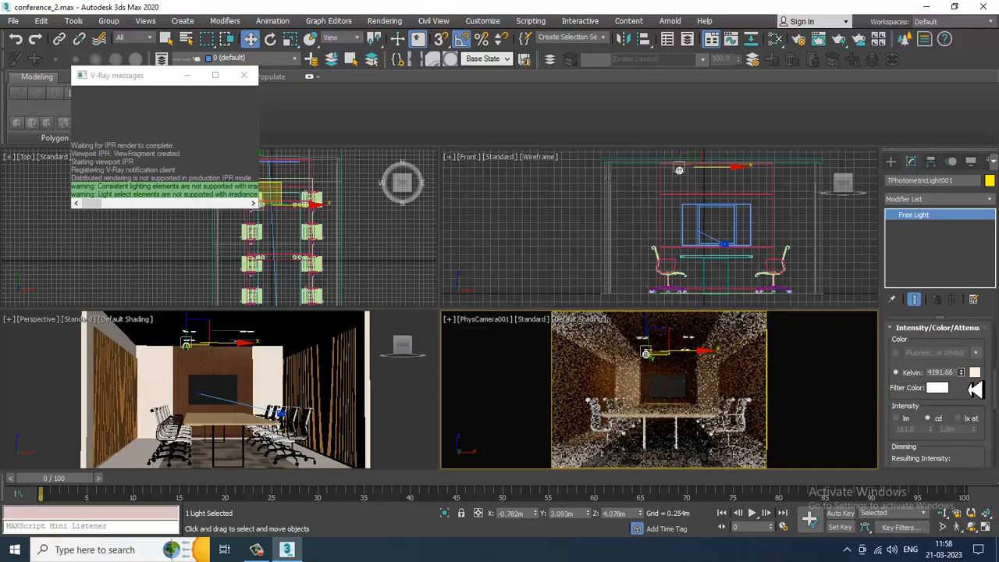
{"action": "scroll", "coordinate": [900, 352], "scroll_direction": "up", "scroll_amount": 5}
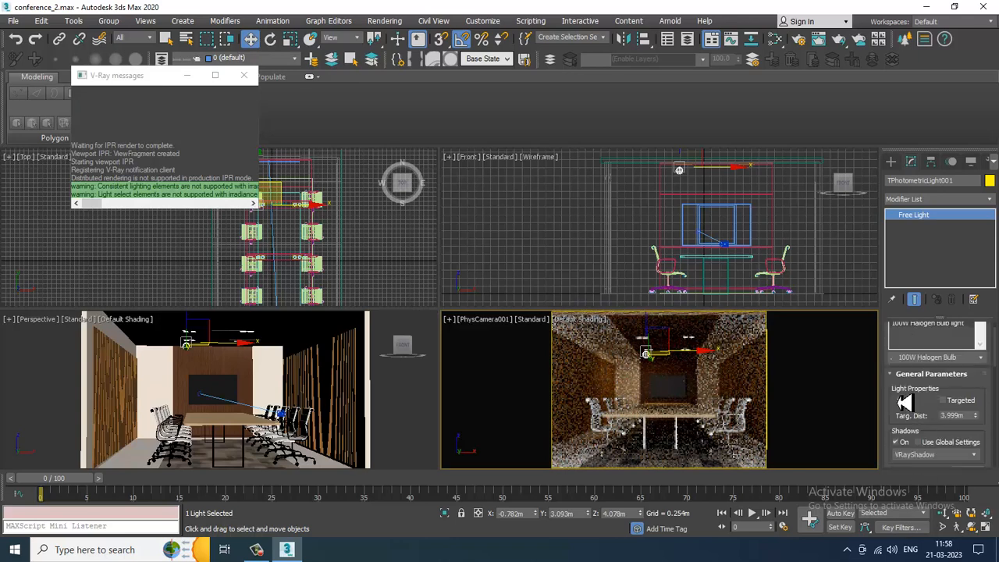
{"action": "left_click", "coordinate": [944, 401]}
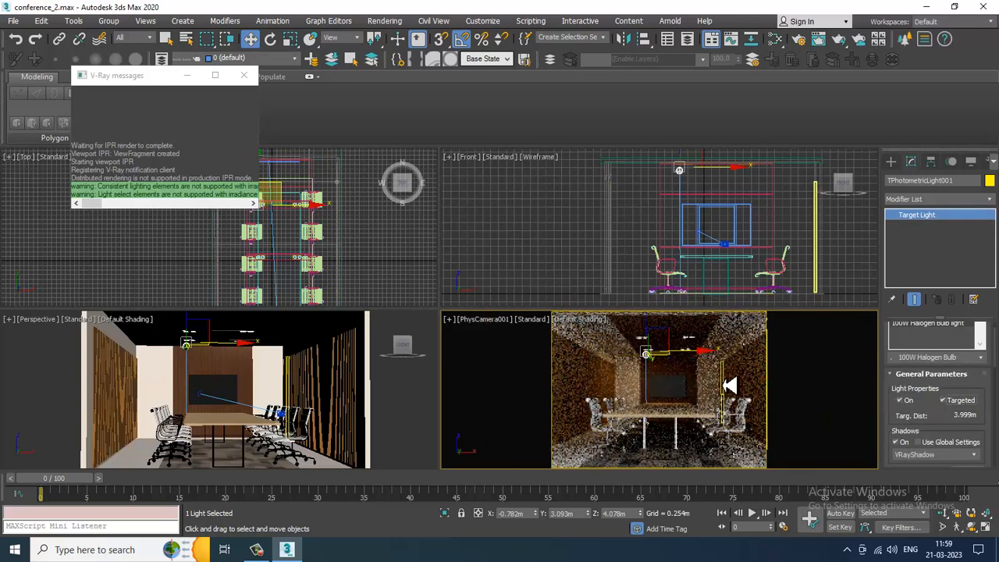
- Stop the V-Ray IPR preview in the camera viewport
{"action": "left_click", "coordinate": [532, 320]}
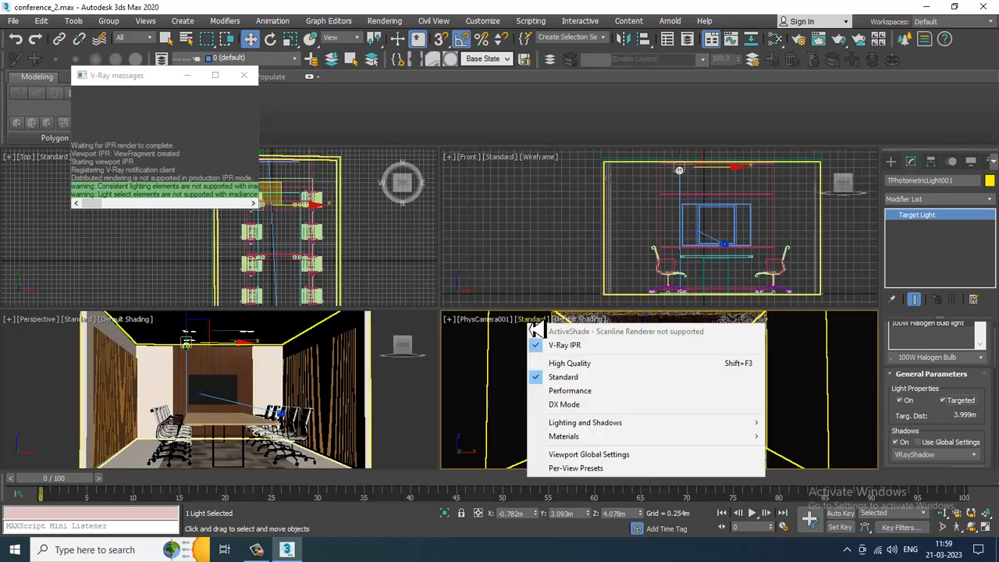
{"action": "left_click", "coordinate": [566, 346]}
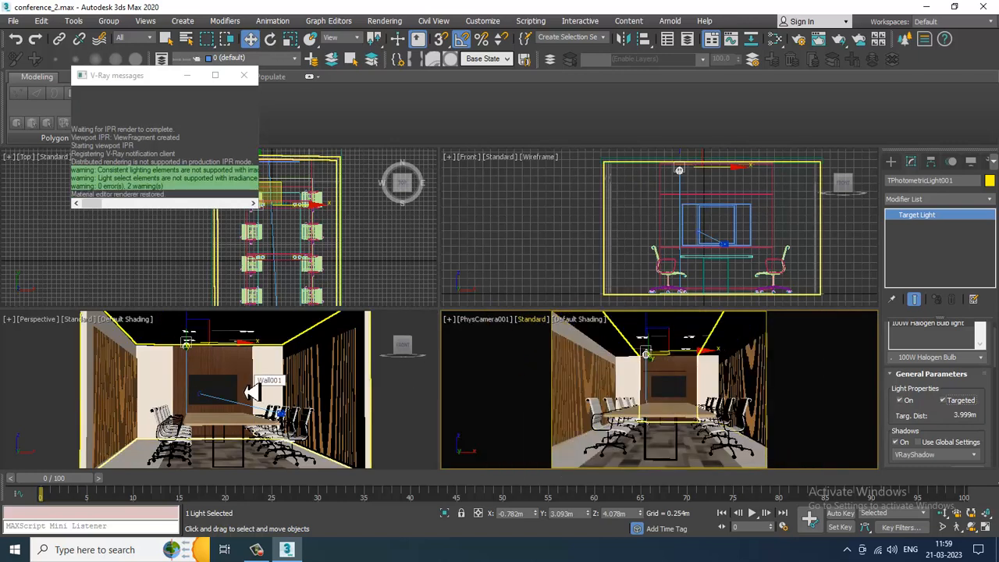
- Clone the ceiling light as one copy, moving it along X beside the original light
{"action": "key", "text": "alt+w"}
{"action": "mouse_move", "coordinate": [446, 383]}
{"action": "middle_mouse_down", "text": "alt"}
{"action": "mouse_move", "coordinate": [455, 342]}
{"action": "mouse_move", "coordinate": [421, 387]}
{"action": "middle_mouse_up", "text": "alt"}
{"action": "key", "text": "F3"}
{"action": "scroll", "coordinate": [420, 388], "scroll_direction": "up", "scroll_amount": 5}
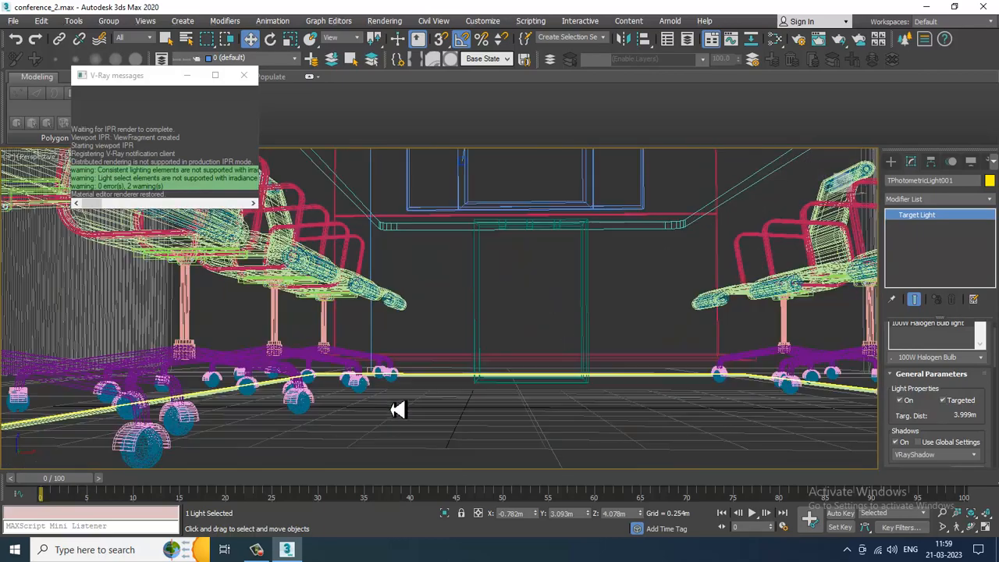
{"action": "scroll", "coordinate": [377, 384], "scroll_direction": "down", "scroll_amount": 10}
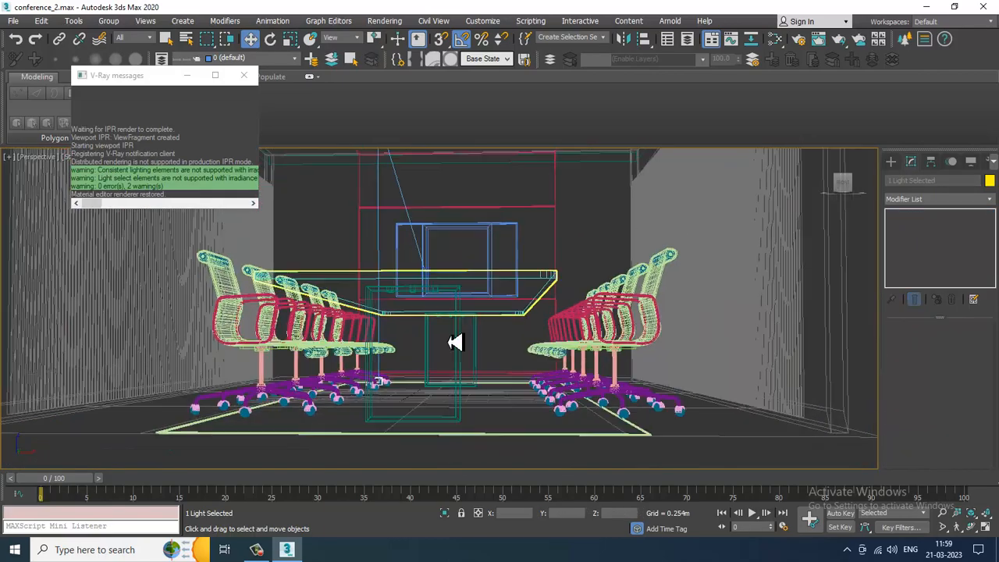
{"action": "middle_click_drag", "start_coordinate": [424, 250], "coordinate": [440, 229], "text": "alt"}
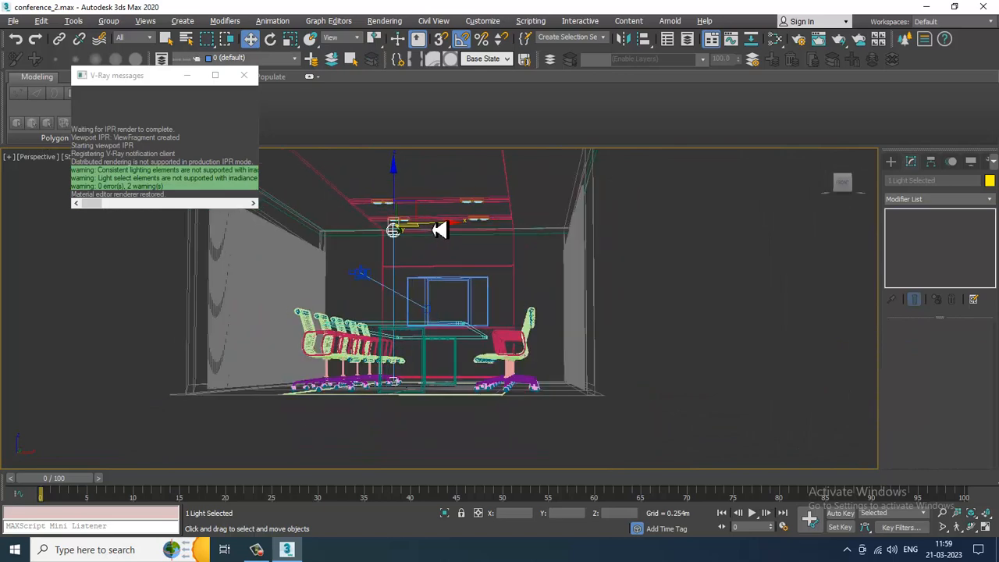
{"action": "left_click_drag", "start_coordinate": [436, 235], "coordinate": [520, 238], "text": "shift"}
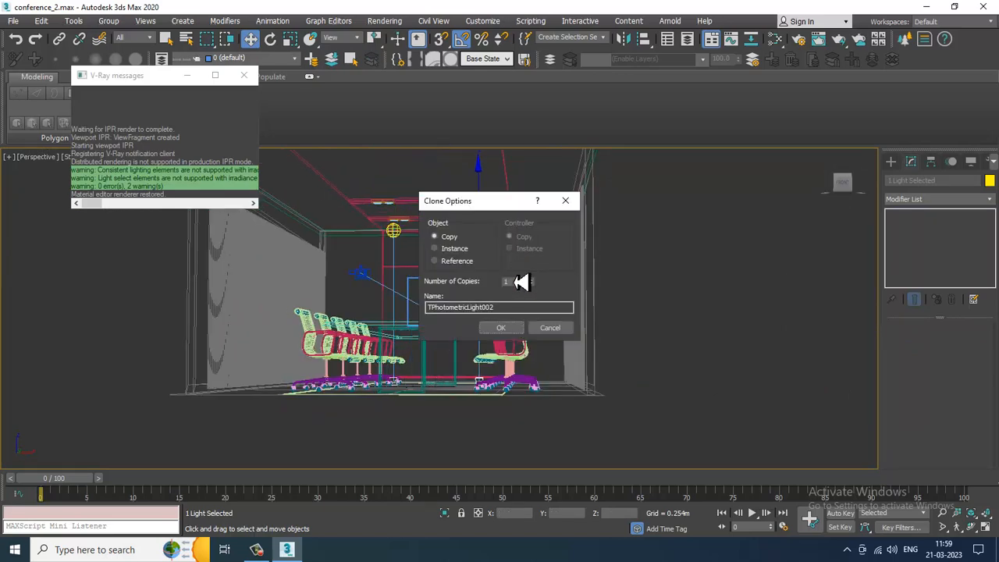
{"action": "left_click", "coordinate": [502, 328]}
{"action": "middle_click_drag", "start_coordinate": [419, 263], "coordinate": [434, 263], "text": "alt"}
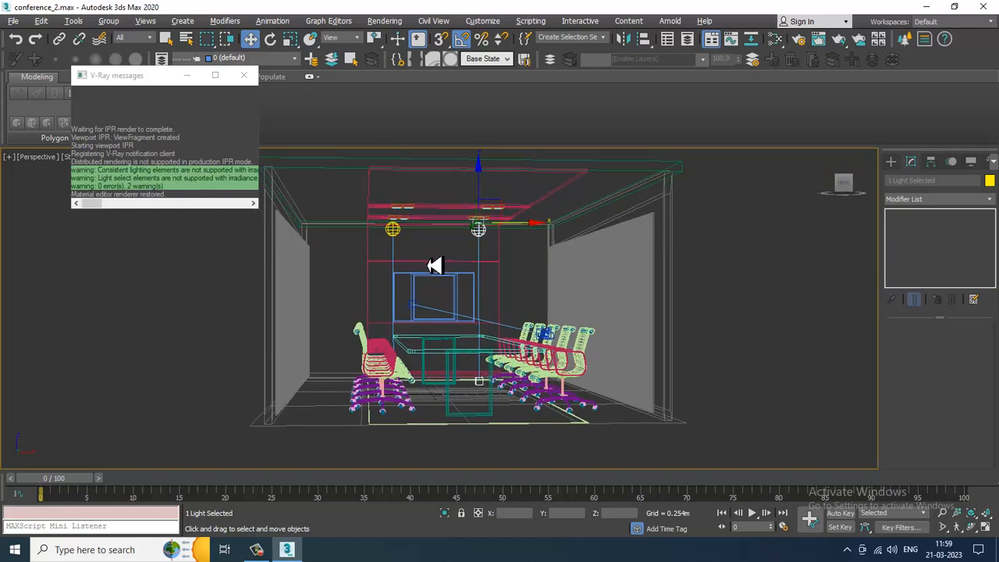
{"action": "key", "text": "alt+w"}
- Render the camera view with V-Ray and close the frame buffer
{"action": "left_click", "coordinate": [640, 345]}
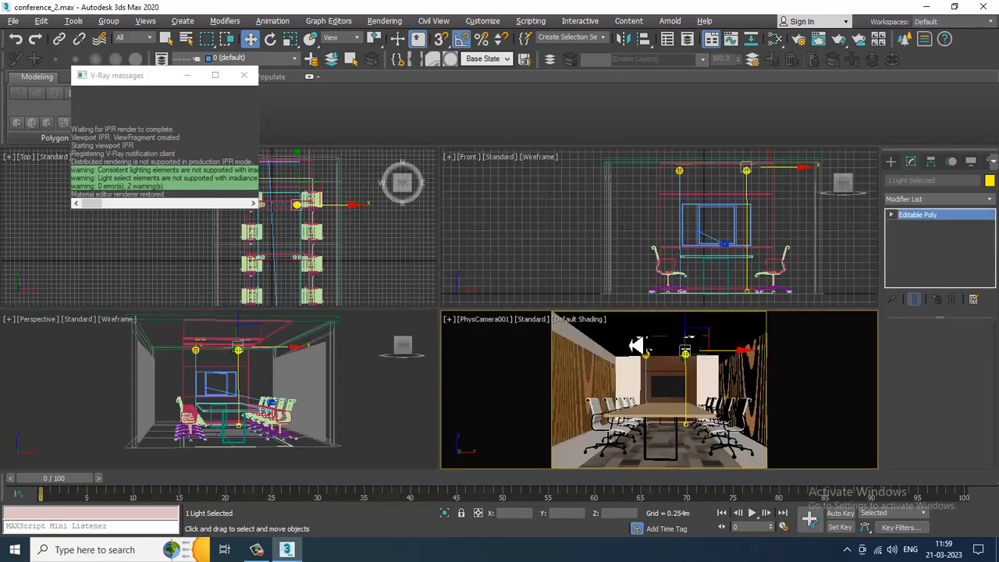
{"action": "key", "text": "shift+q"}
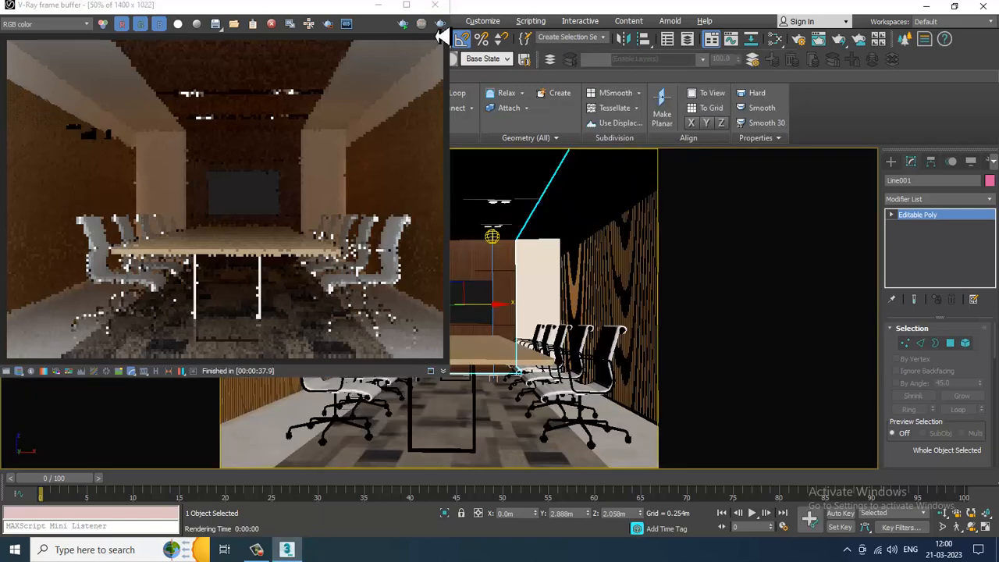
{"action": "left_click", "coordinate": [435, 5]}
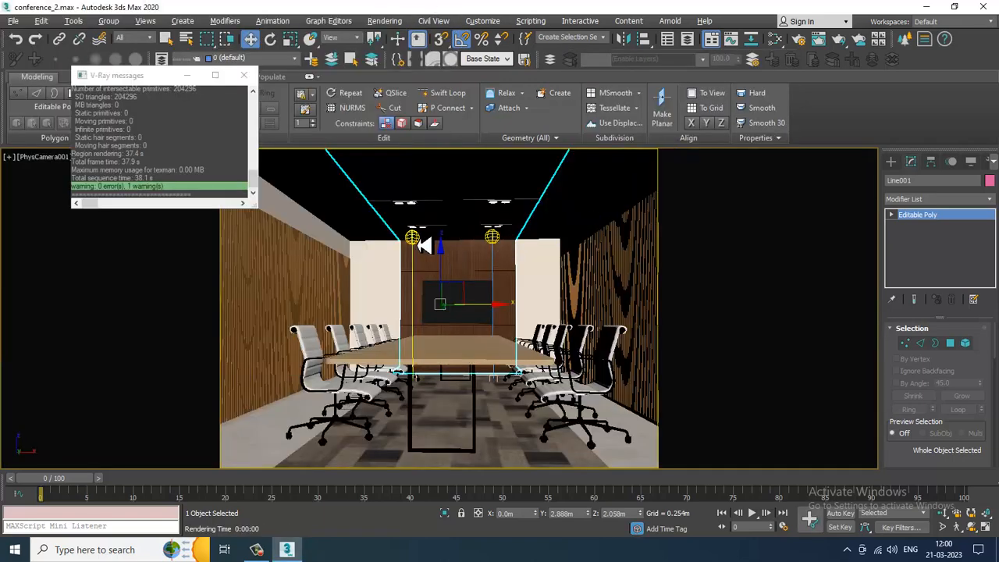
- Set the selection filter to Lights and switch the camera view to wireframe
{"action": "left_click", "coordinate": [420, 242]}
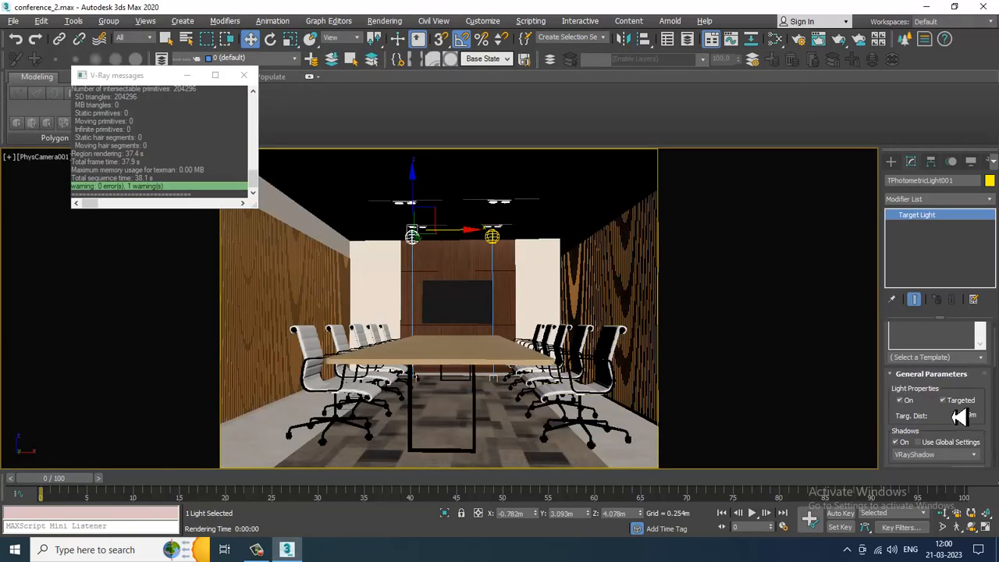
{"action": "key", "text": "F3"}
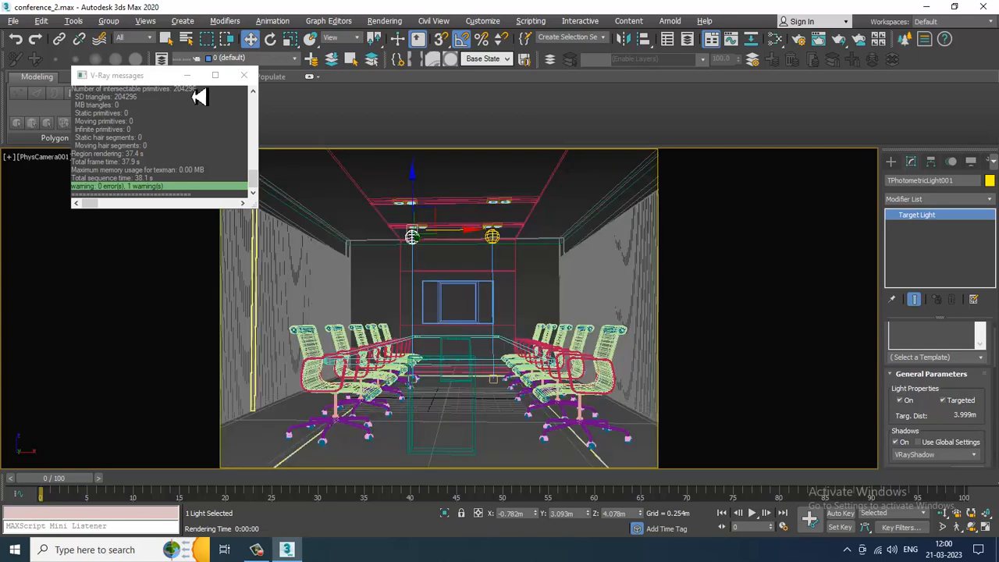
{"action": "left_click", "coordinate": [243, 75]}
{"action": "left_click", "coordinate": [147, 39]}
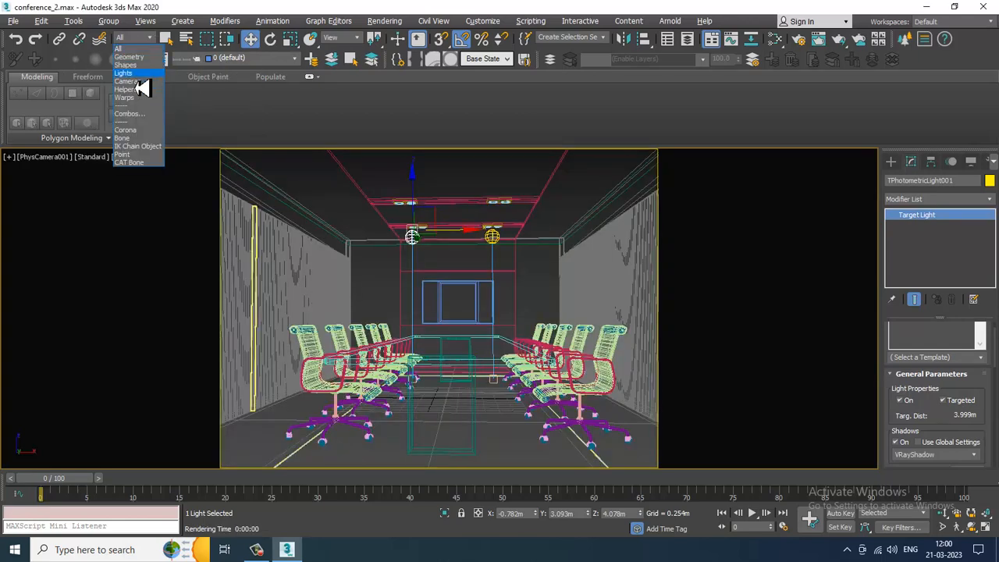
{"action": "left_click", "coordinate": [135, 72]}
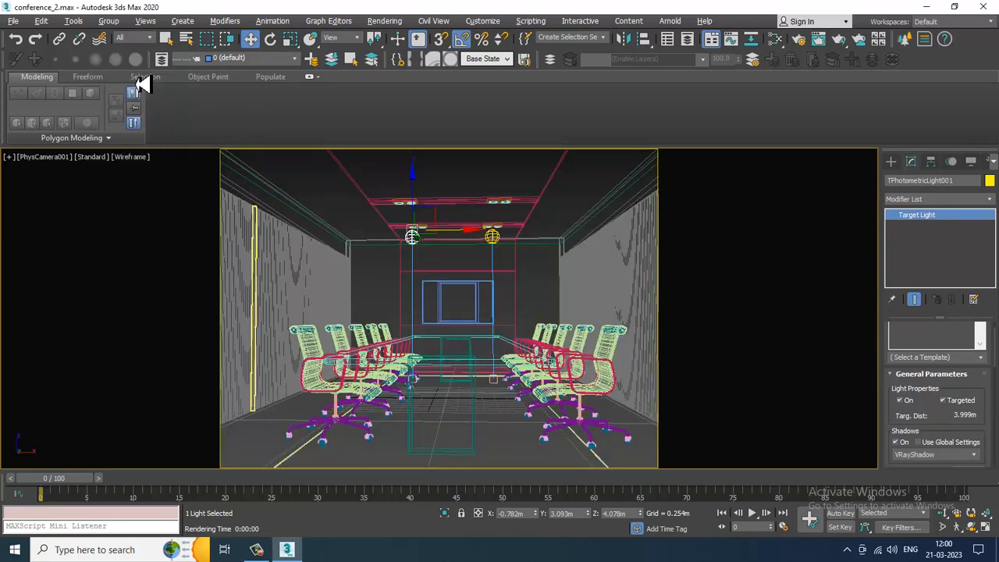
{"action": "left_click", "coordinate": [419, 389]}
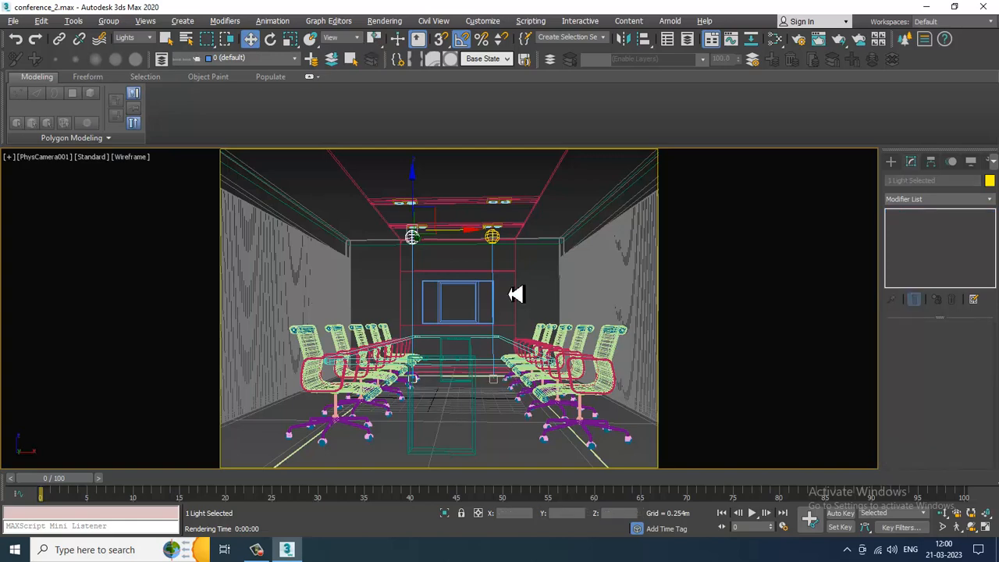
- Examine the ceiling light positions in the maximized Top viewport
{"action": "key", "text": "alt+w"}
{"action": "right_click", "coordinate": [370, 411]}
{"action": "key", "text": "F3"}
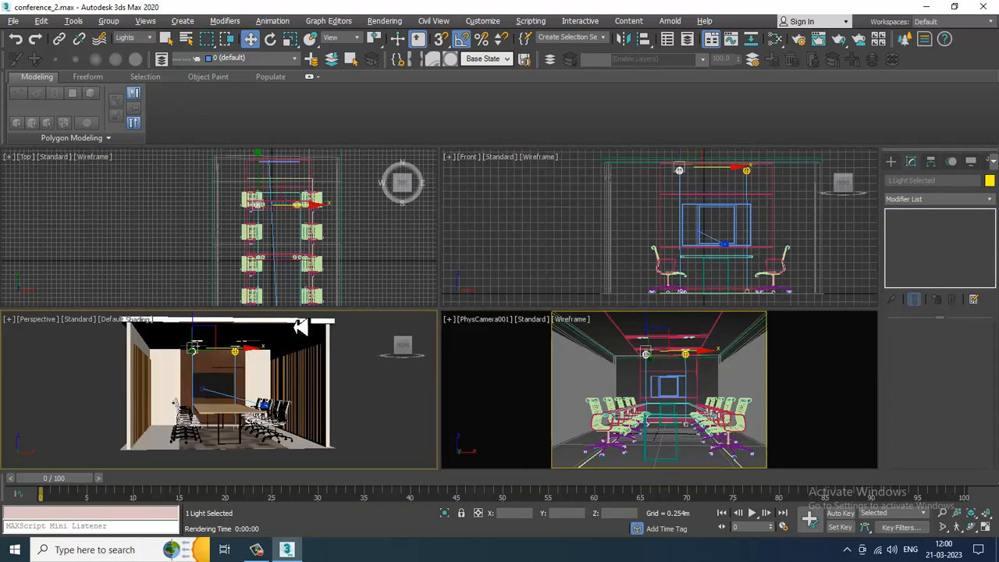
{"action": "key", "text": "alt+w"}
{"action": "key", "text": "alt+w"}
{"action": "right_click", "coordinate": [299, 223]}
{"action": "key", "text": "alt+w"}
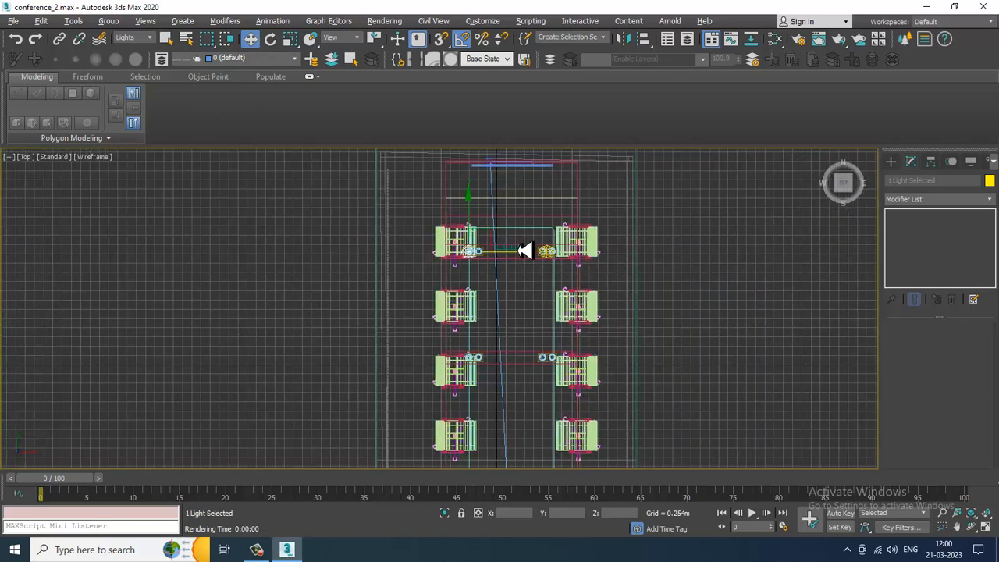
{"action": "scroll", "coordinate": [524, 251], "scroll_direction": "up", "scroll_amount": 4}
{"action": "scroll", "coordinate": [466, 281], "scroll_direction": "up", "scroll_amount": 4}
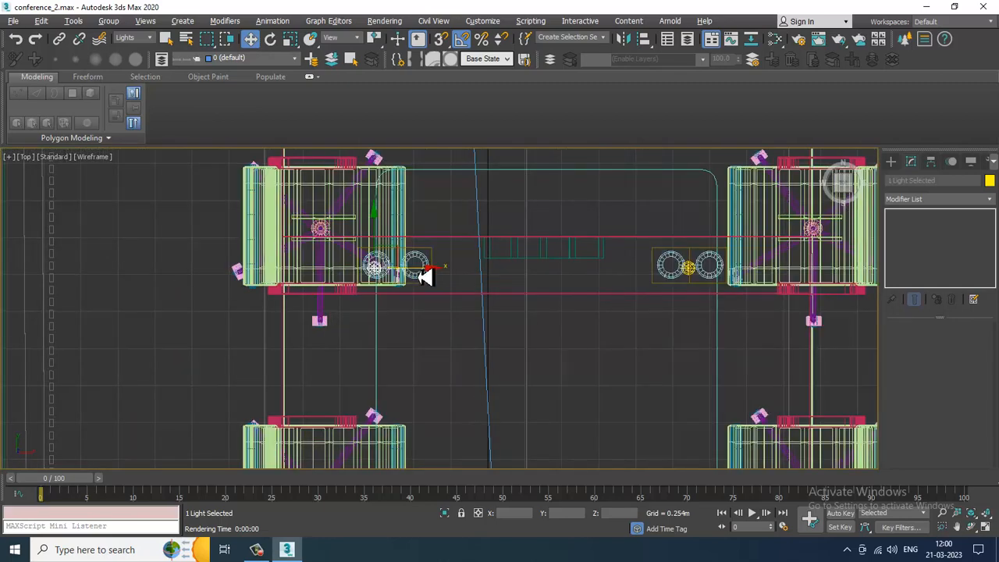
{"action": "scroll", "coordinate": [446, 265], "scroll_direction": "down", "scroll_amount": 4}
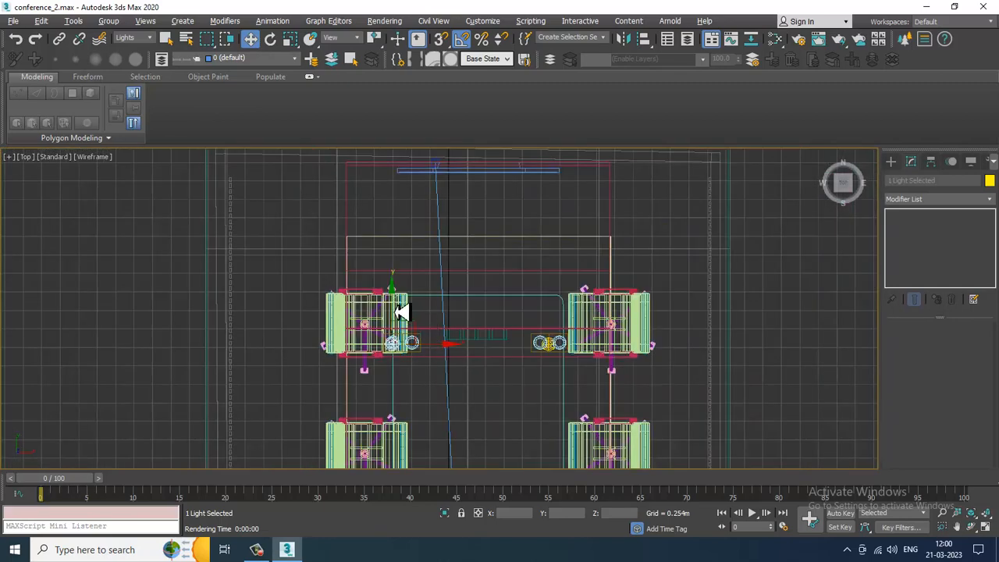
- Clone the ceiling light as one copy along Y toward the screen wall, then copy that light along X
{"action": "left_click_drag", "start_coordinate": [396, 312], "coordinate": [414, 189], "text": "shift"}
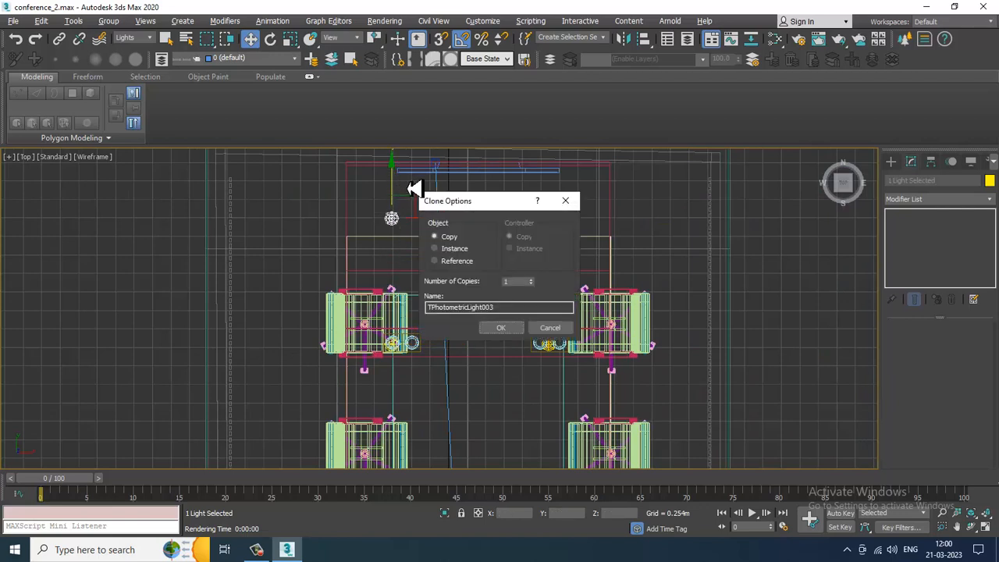
{"action": "left_click", "coordinate": [500, 328]}
{"action": "left_click_drag", "start_coordinate": [437, 225], "coordinate": [593, 235], "text": "shift"}
{"action": "left_click", "coordinate": [503, 328]}
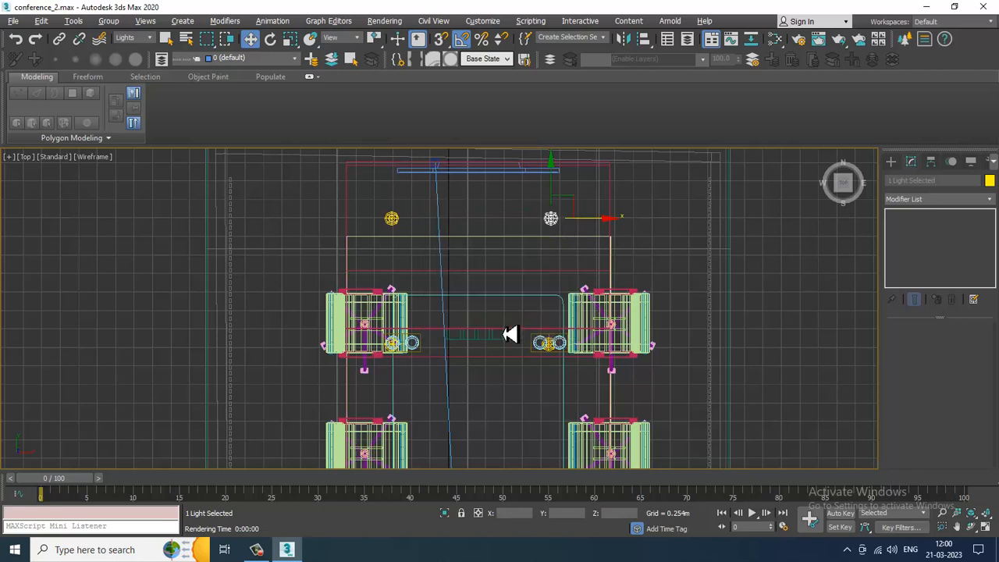
- Restore the four-viewport layout and review the new ceiling lights' parameters one by one
{"action": "key", "text": "alt+w"}
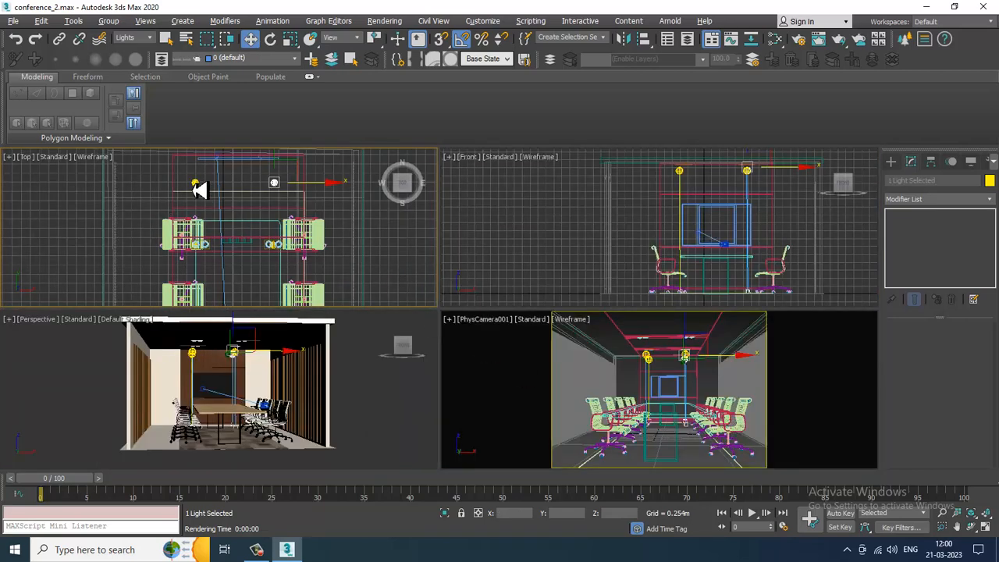
{"action": "left_click", "coordinate": [199, 187]}
{"action": "left_click_drag", "start_coordinate": [943, 435], "coordinate": [940, 361]}
{"action": "left_click", "coordinate": [897, 389]}
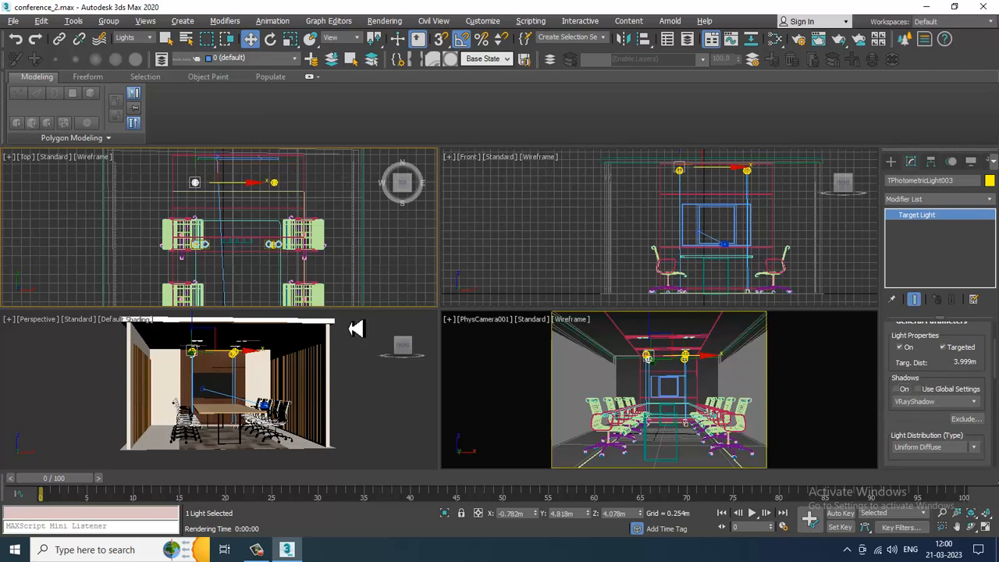
{"action": "left_click", "coordinate": [277, 185]}
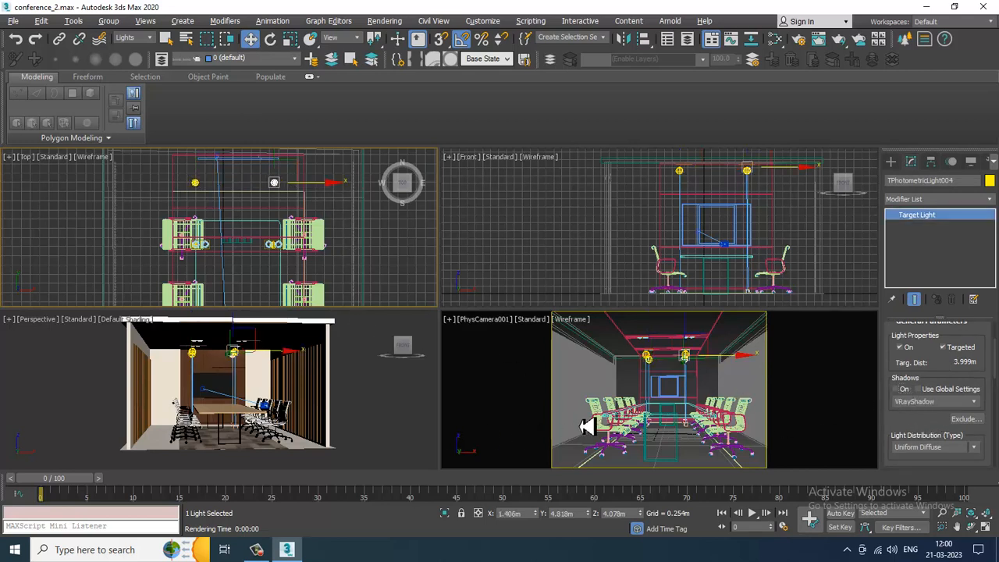
- Start an interactive V-Ray render in the camera viewport
{"action": "left_click", "coordinate": [607, 371]}
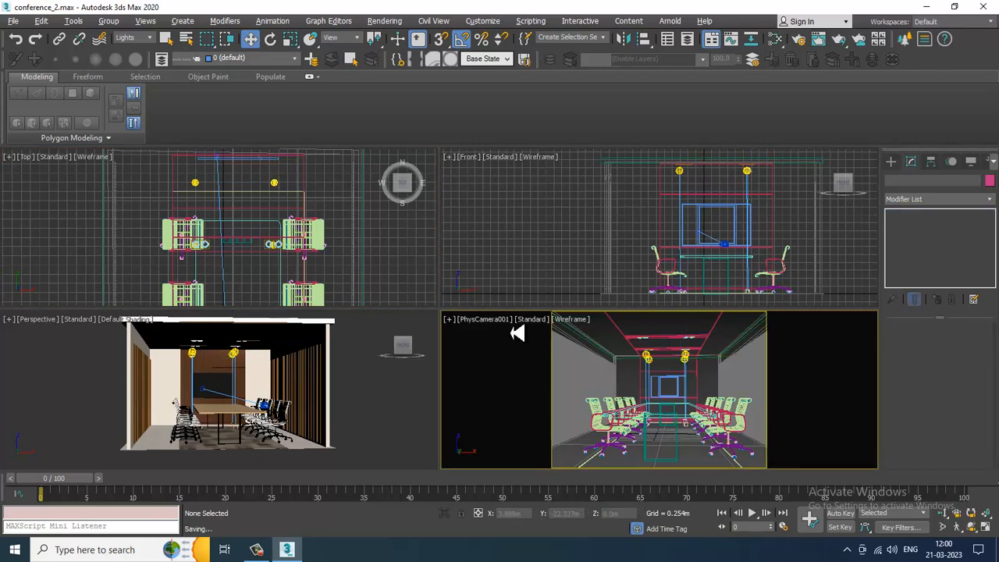
{"action": "left_click", "coordinate": [536, 319]}
{"action": "left_click", "coordinate": [598, 348]}
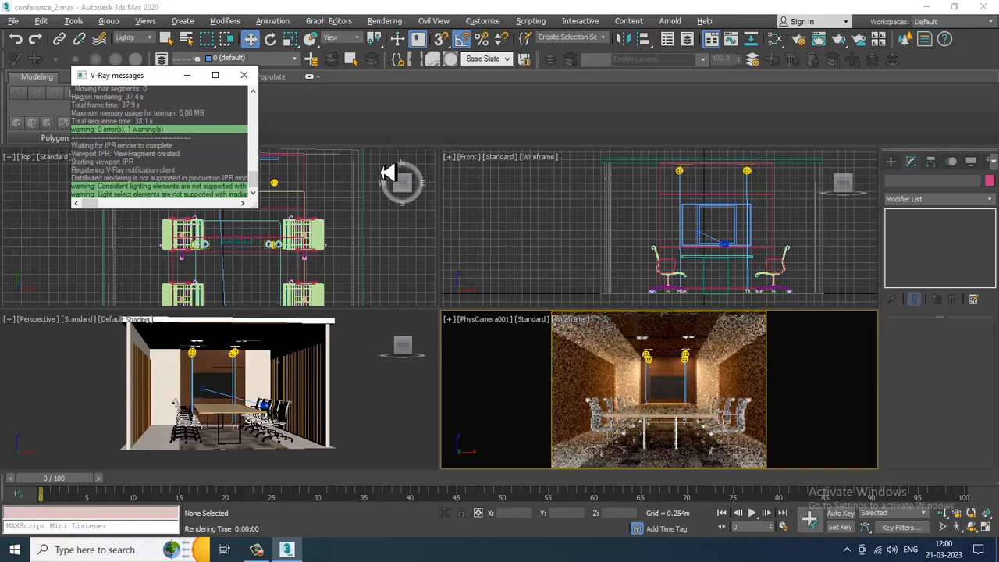
- Close the V-Ray messages window and select both new ceiling lights in the Top viewport
{"action": "left_click", "coordinate": [244, 74]}
{"action": "left_click", "coordinate": [201, 192]}
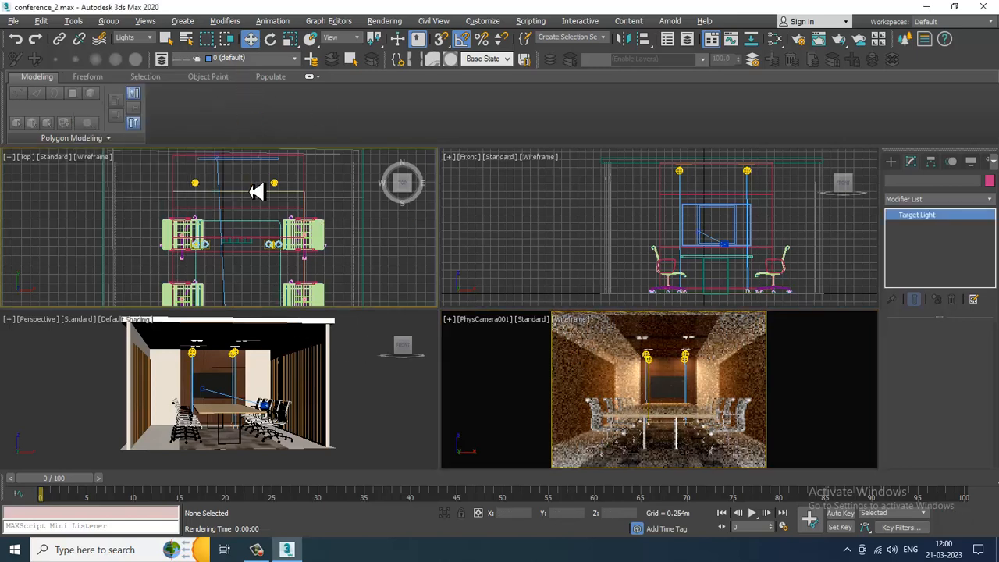
{"action": "left_click", "coordinate": [277, 187], "text": "ctrl"}
{"action": "scroll", "coordinate": [309, 194], "scroll_direction": "down", "scroll_amount": 5}
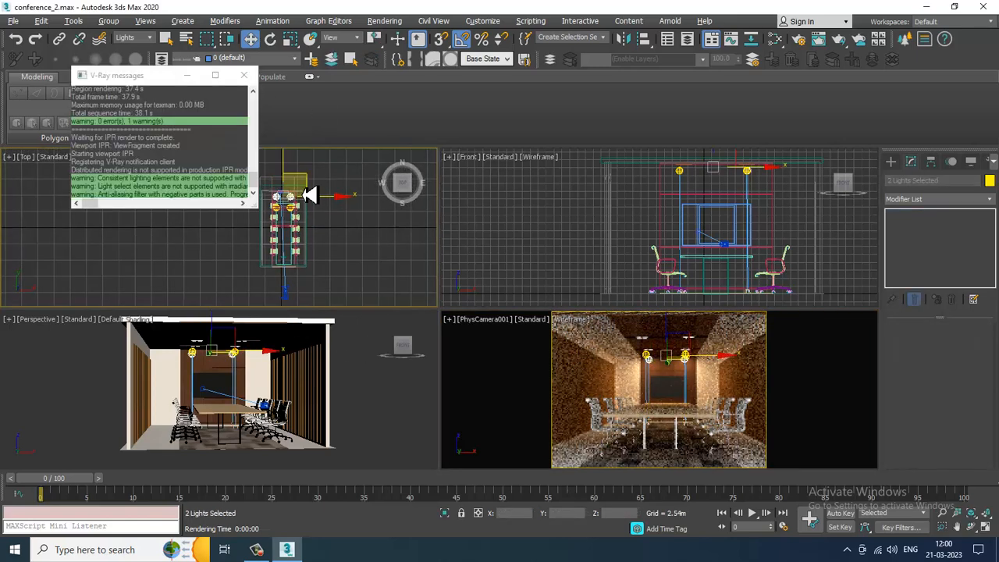
- Try to clone the two selected lights along Y, cancelling the clone dialog
{"action": "left_click_drag", "start_coordinate": [286, 170], "coordinate": [301, 231]}
{"action": "left_click", "coordinate": [556, 329]}
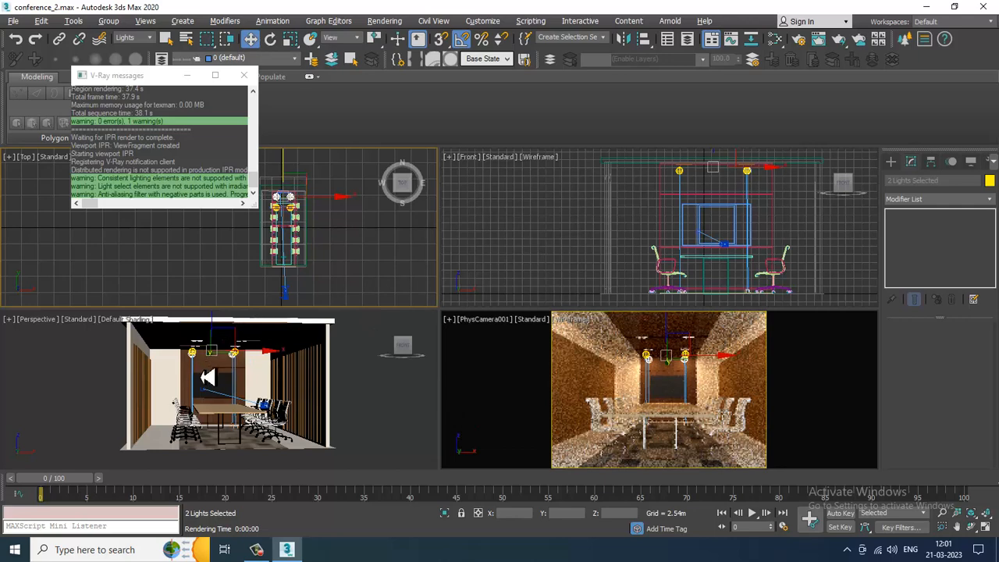
- Switch the Perspective viewport to wireframe and orbit it to inspect the light layout
{"action": "middle_click", "coordinate": [218, 403]}
{"action": "key", "text": "F3"}
{"action": "mouse_move", "coordinate": [222, 412]}
{"action": "middle_mouse_down", "text": "alt"}
{"action": "mouse_move", "coordinate": [234, 423]}
{"action": "mouse_move", "coordinate": [249, 384]}
{"action": "mouse_move", "coordinate": [227, 391]}
{"action": "mouse_move", "coordinate": [266, 383]}
{"action": "middle_mouse_up", "text": "alt"}
{"action": "scroll", "coordinate": [248, 384], "scroll_direction": "up", "scroll_amount": 5}
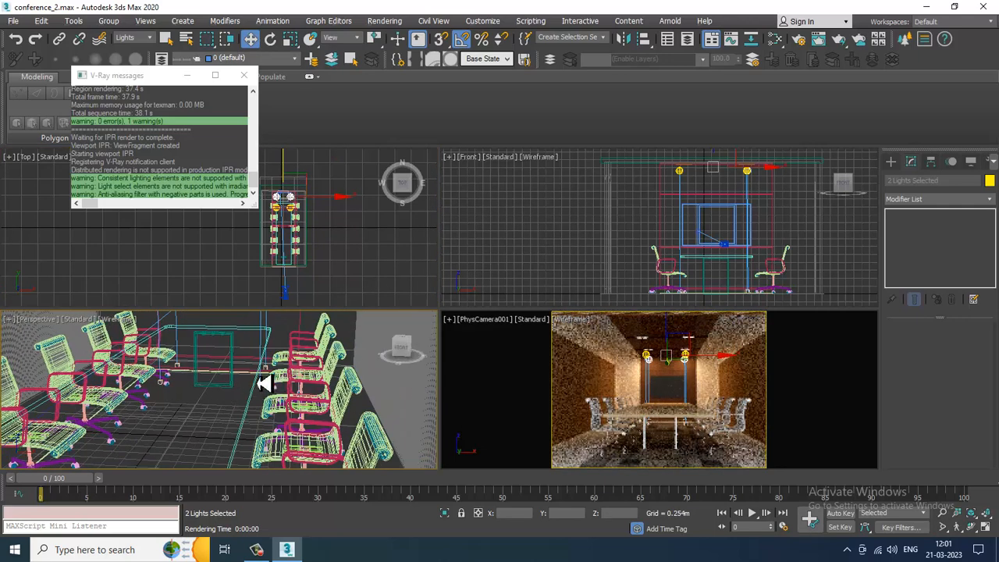
{"action": "middle_click_drag", "start_coordinate": [200, 373], "coordinate": [286, 375], "text": "alt"}
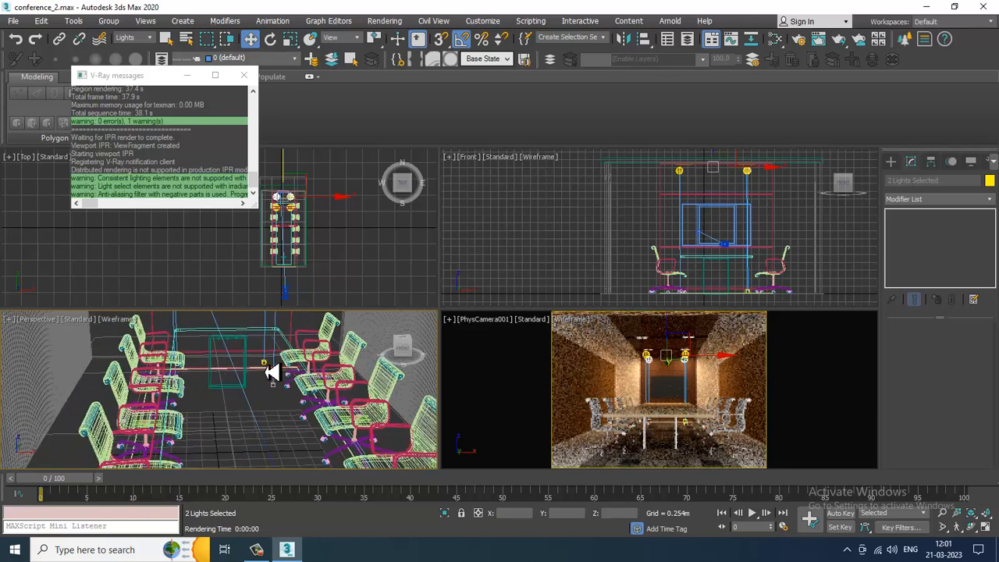
- In the maximized Top viewport, clone the two selected lights along Y as one copy
{"action": "middle_click", "coordinate": [327, 258]}
{"action": "key", "text": "alt+w"}
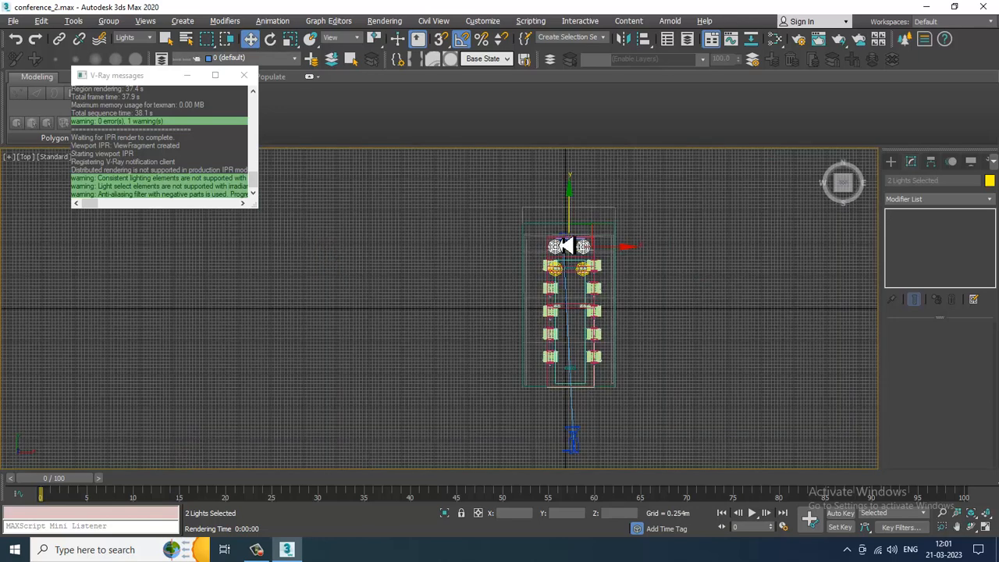
{"action": "mouse_move", "coordinate": [578, 220]}
{"action": "left_mouse_down"}
{"action": "mouse_move", "coordinate": [608, 325]}
{"action": "mouse_move", "coordinate": [612, 278]}
{"action": "left_mouse_up"}
{"action": "left_click", "coordinate": [501, 328]}
- Clone the new pair of lights again along Y, further down the room, as one copy
{"action": "key", "text": "alt+w"}
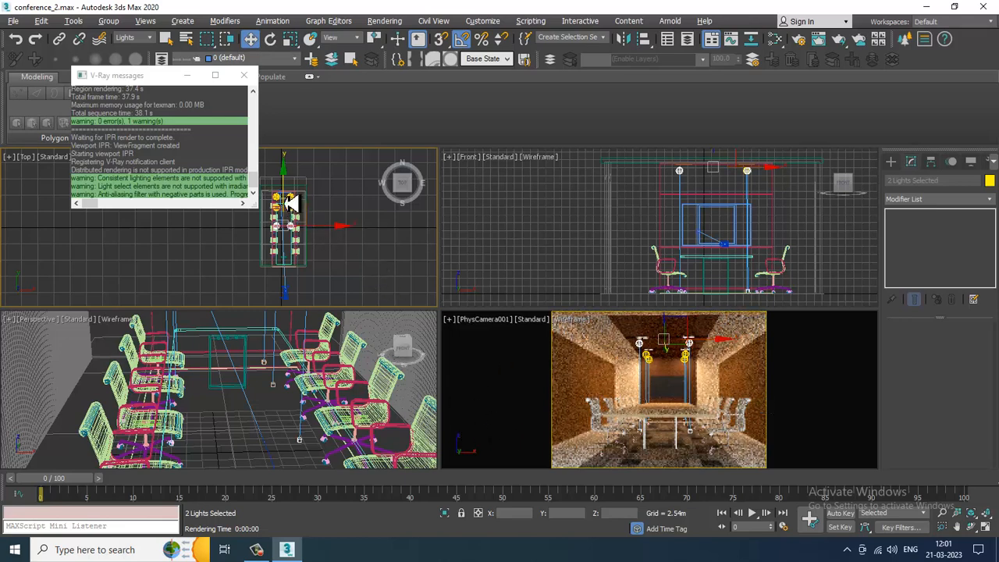
{"action": "left_click_drag", "start_coordinate": [286, 204], "coordinate": [305, 232]}
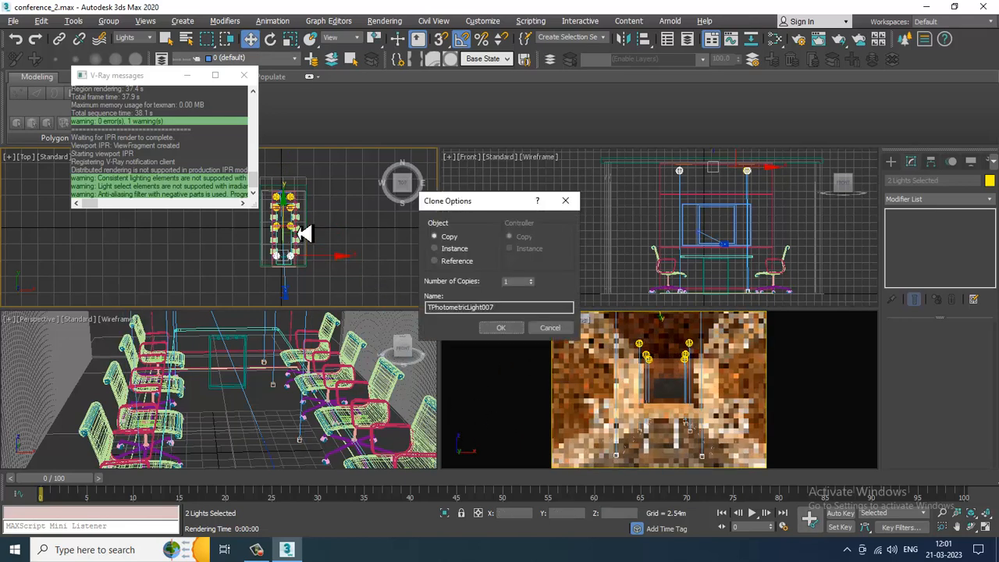
{"action": "left_click", "coordinate": [506, 329]}
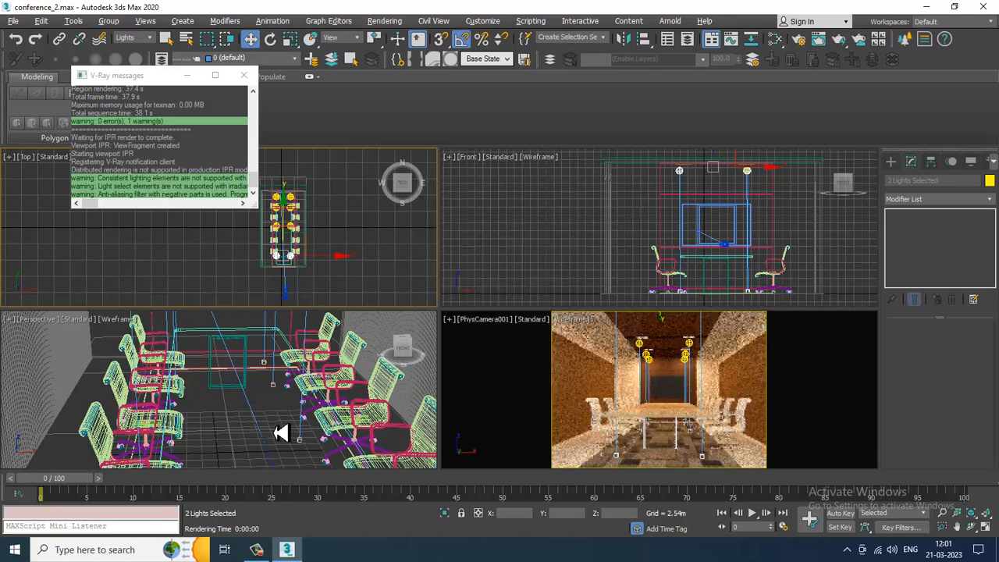
- Select the two newest ceiling lights in turn and review their intensity and dimming settings
{"action": "left_click", "coordinate": [269, 409]}
{"action": "key", "text": "alt+w"}
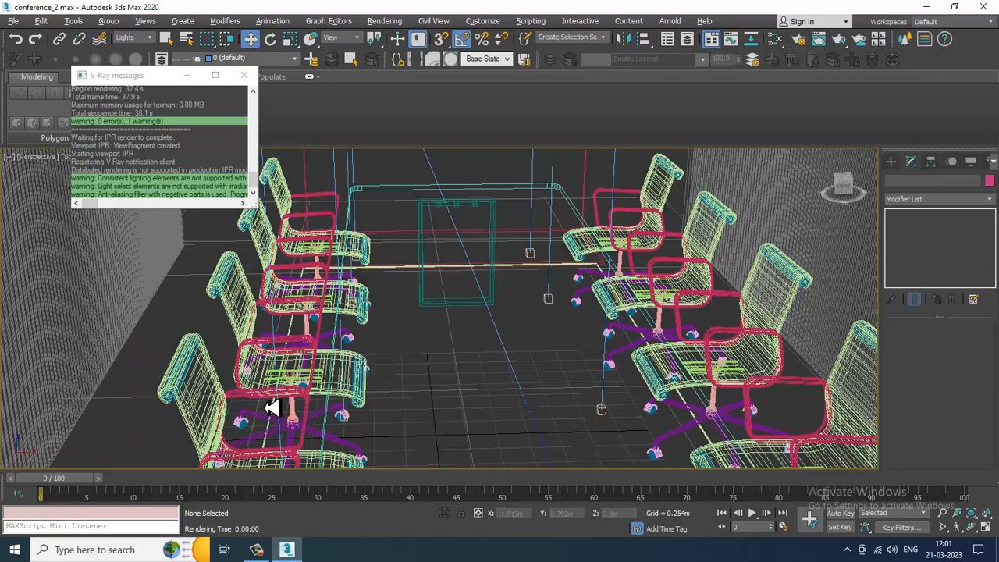
{"action": "scroll", "coordinate": [467, 294], "scroll_direction": "down", "scroll_amount": 5}
{"action": "middle_click_drag", "start_coordinate": [467, 295], "coordinate": [601, 310], "text": "alt"}
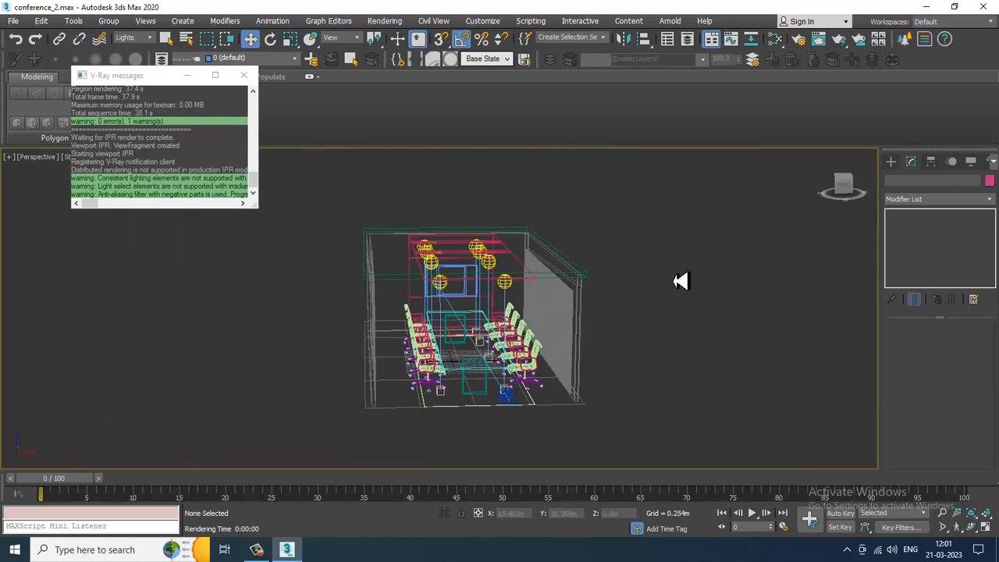
{"action": "left_click", "coordinate": [447, 286]}
{"action": "key", "text": "F3"}
{"action": "key", "text": "alt+w"}
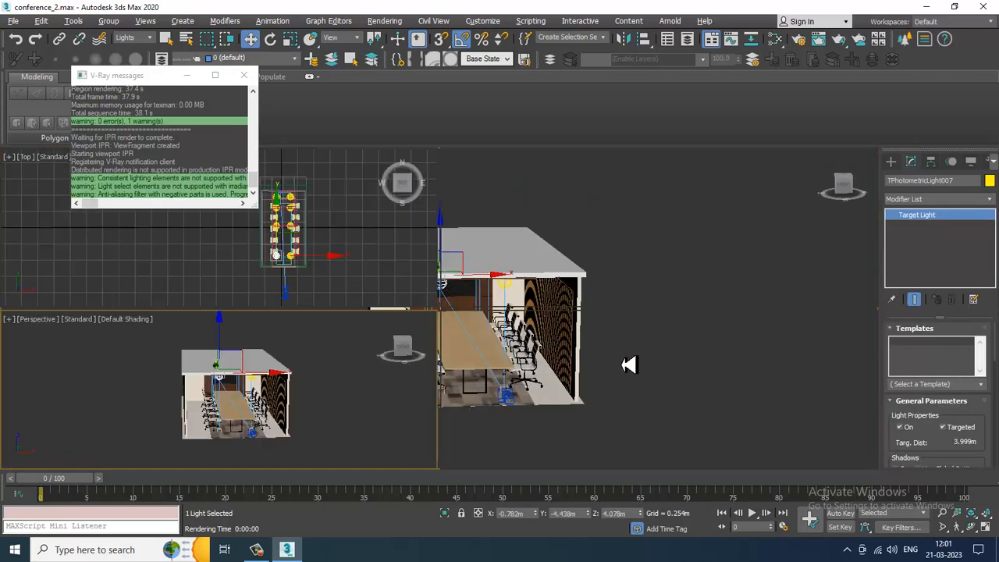
{"action": "scroll", "coordinate": [925, 453], "scroll_direction": "down", "scroll_amount": 10}
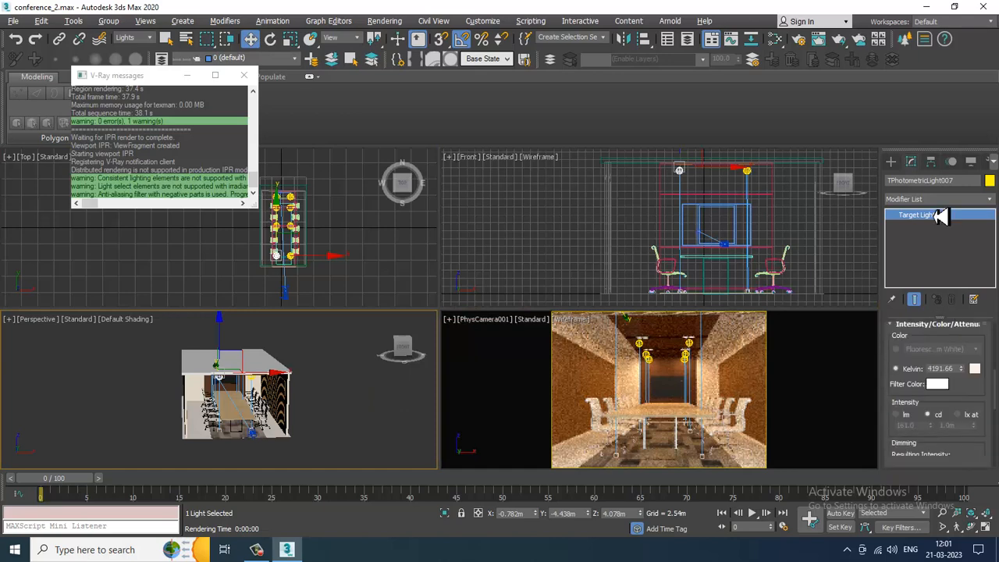
{"action": "left_click_drag", "start_coordinate": [942, 442], "coordinate": [935, 323]}
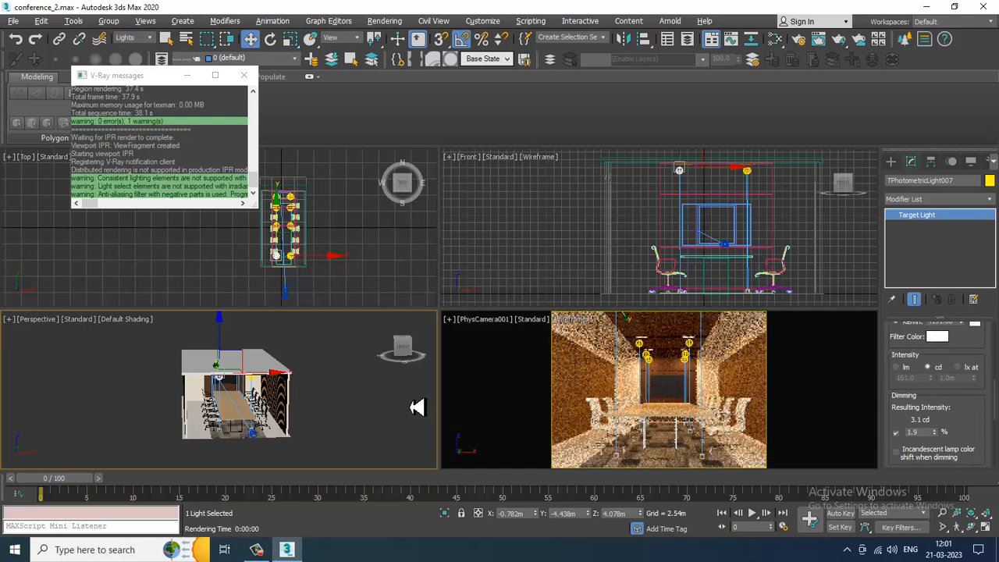
{"action": "middle_click_drag", "start_coordinate": [313, 378], "coordinate": [295, 361], "text": "alt"}
{"action": "scroll", "coordinate": [273, 383], "scroll_direction": "up", "scroll_amount": 3}
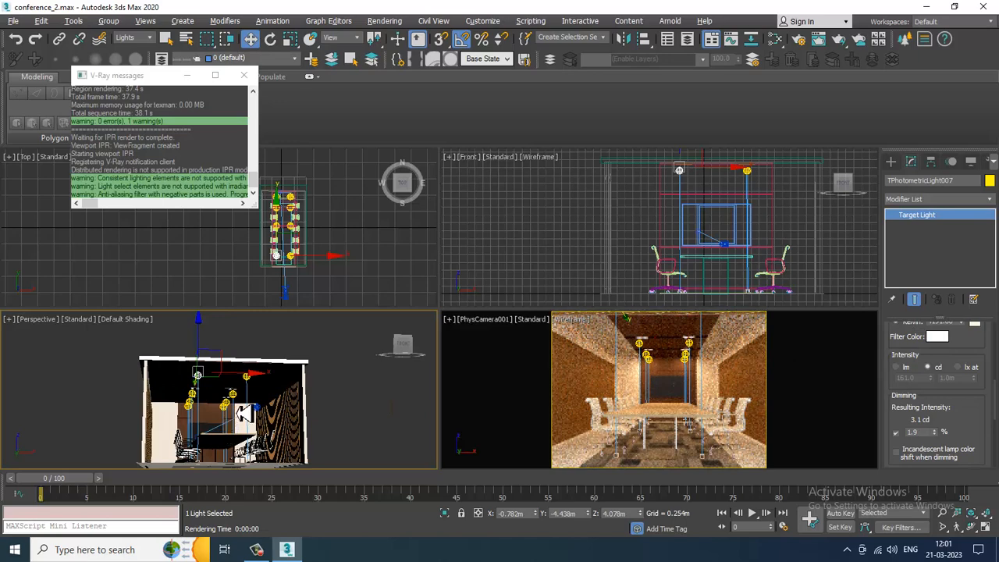
{"action": "middle_click_drag", "start_coordinate": [229, 422], "coordinate": [264, 388], "text": "alt"}
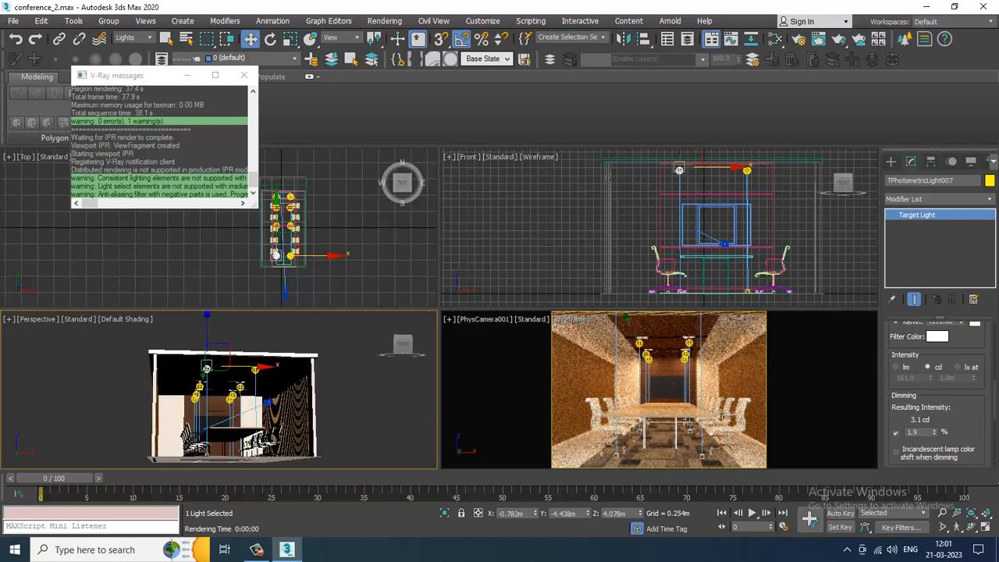
{"action": "left_click_drag", "start_coordinate": [940, 437], "coordinate": [946, 469]}
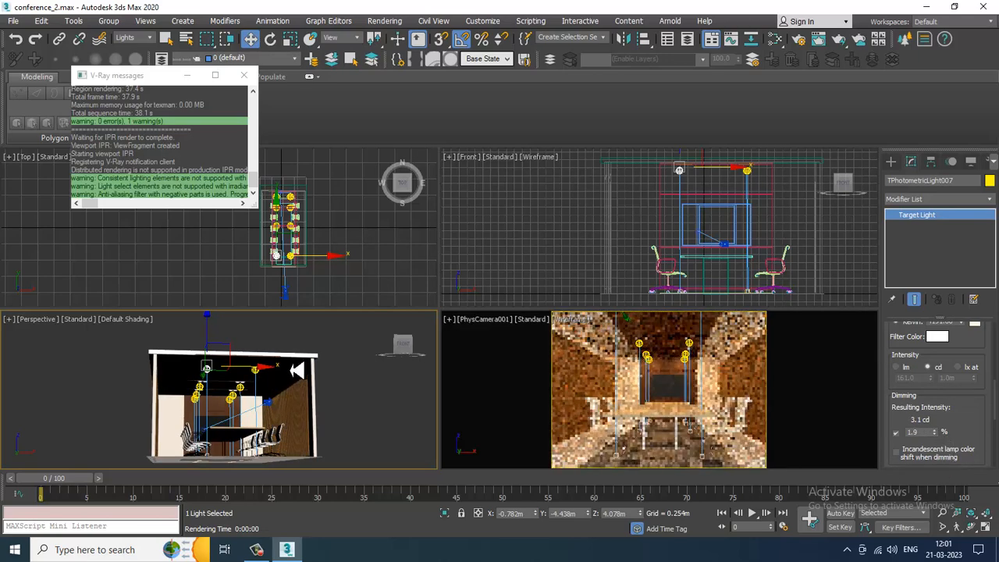
{"action": "left_click", "coordinate": [256, 371]}
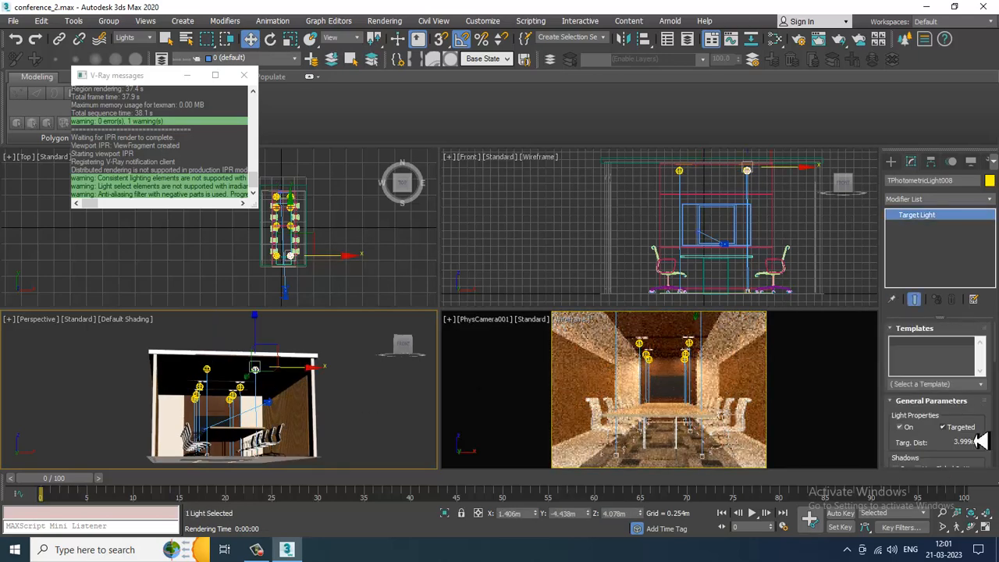
{"action": "scroll", "coordinate": [949, 406], "scroll_direction": "down", "scroll_amount": 5}
{"action": "left_click_drag", "start_coordinate": [962, 348], "coordinate": [954, 163]}
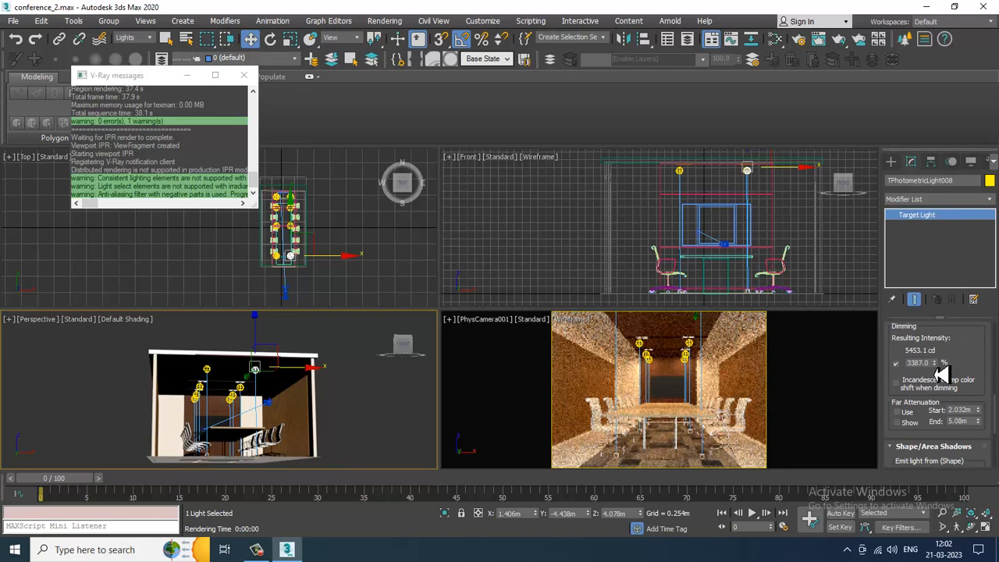
{"action": "left_click_drag", "start_coordinate": [940, 364], "coordinate": [961, 408]}
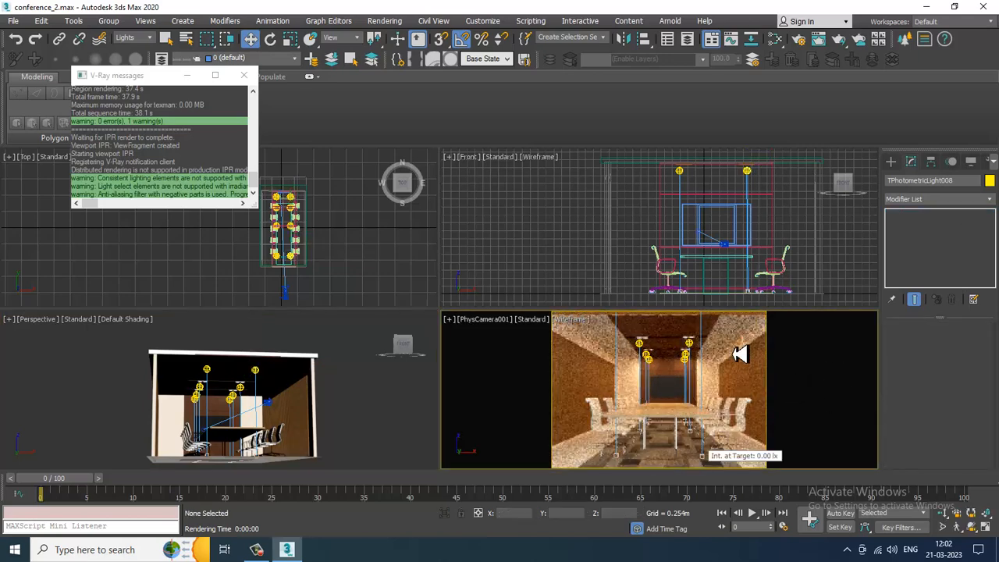
- Render the camera view with V-Ray and close the frame buffer
{"action": "key", "text": "shift+q"}
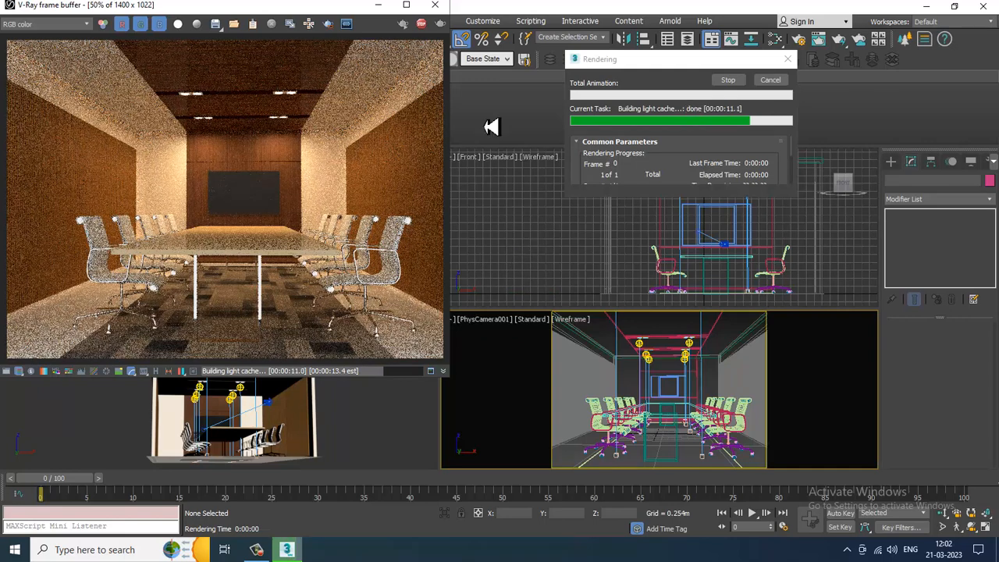
{"action": "left_click", "coordinate": [434, 4]}
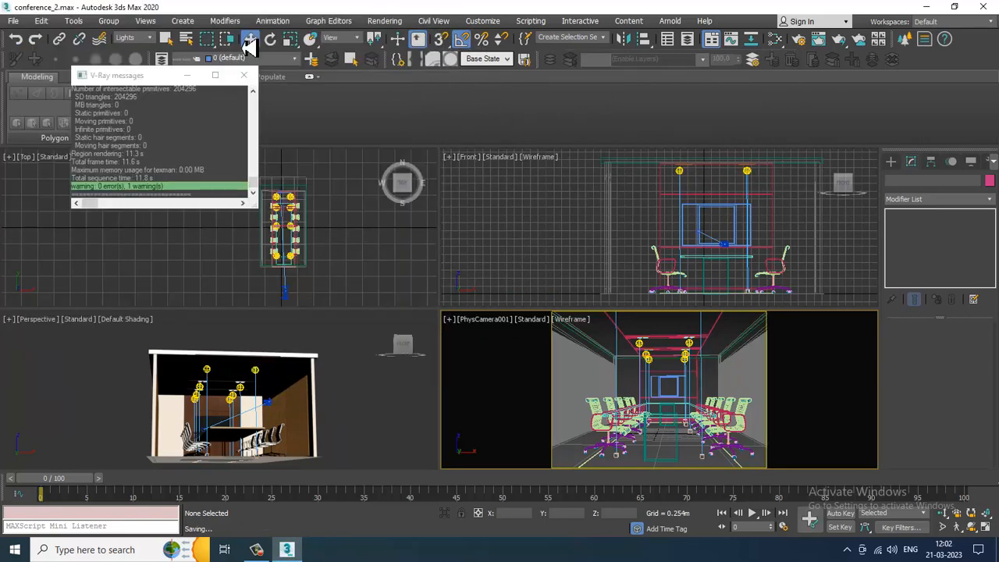
- Open the reference image conference.jpg in the image viewer
{"action": "left_click", "coordinate": [13, 21]}
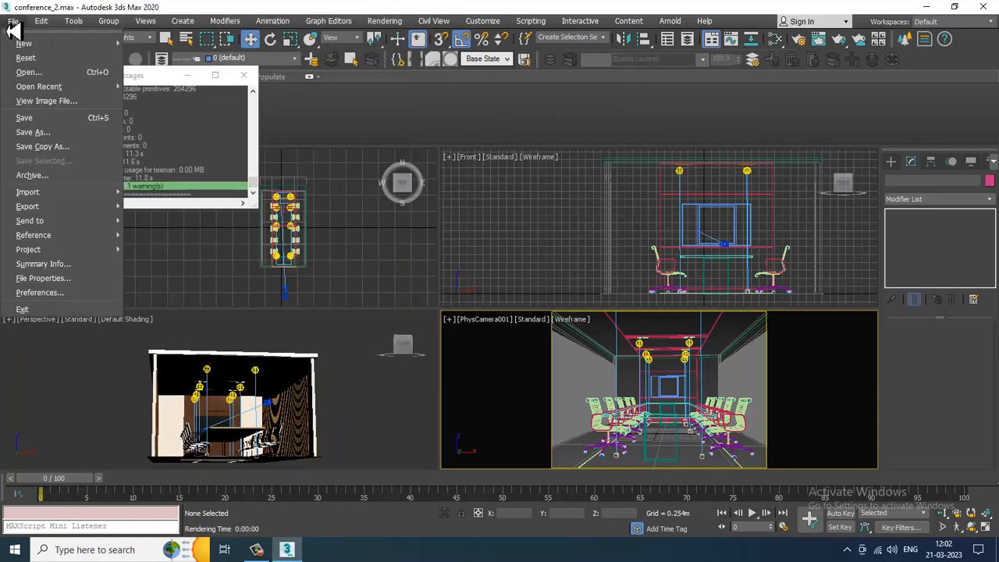
{"action": "left_click", "coordinate": [81, 102]}
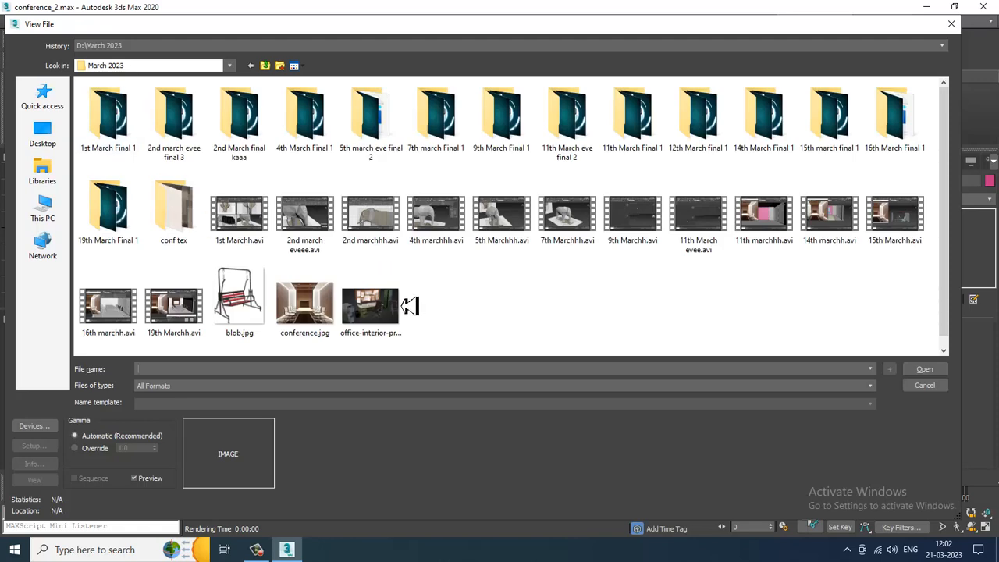
{"action": "double_click", "coordinate": [311, 303]}
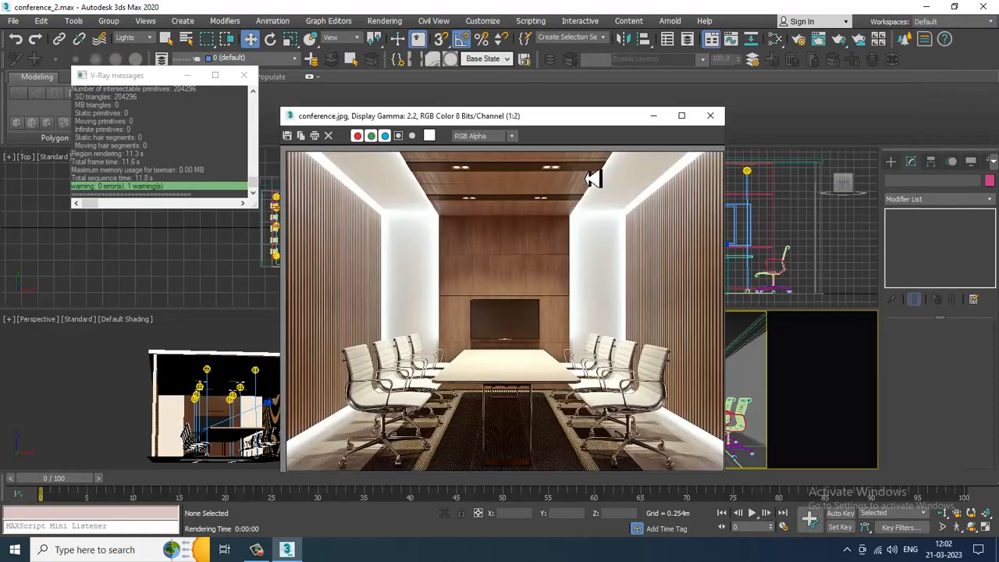
- Move and resize the reference image window beside the viewports
{"action": "left_click_drag", "start_coordinate": [619, 127], "coordinate": [220, 87]}
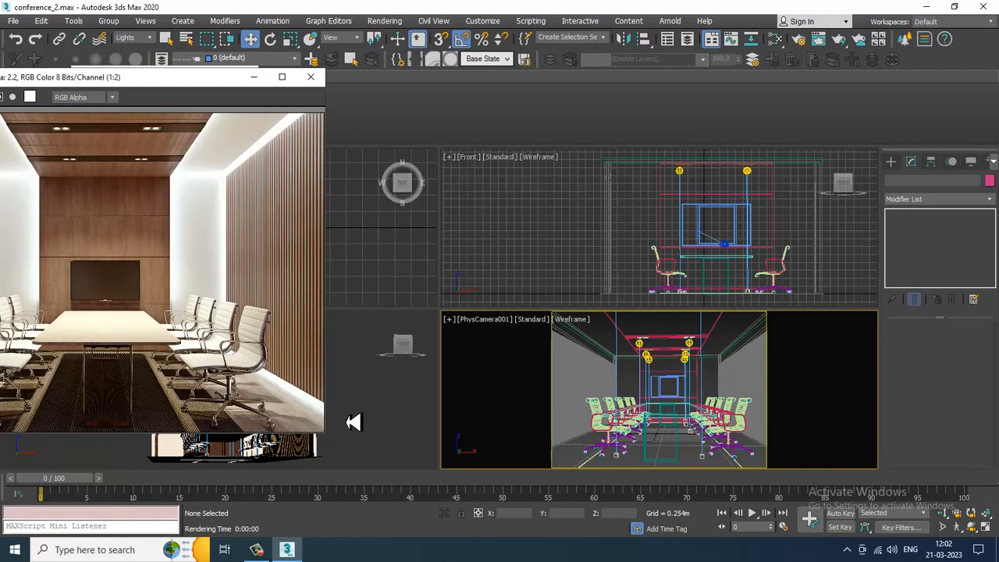
{"action": "left_click_drag", "start_coordinate": [324, 433], "coordinate": [232, 419]}
{"action": "left_click_drag", "start_coordinate": [92, 78], "coordinate": [158, 84]}
- Try to place a free photometric light near the side wall in the maximized perspective view
{"action": "left_click", "coordinate": [365, 381]}
{"action": "key", "text": "alt+w"}
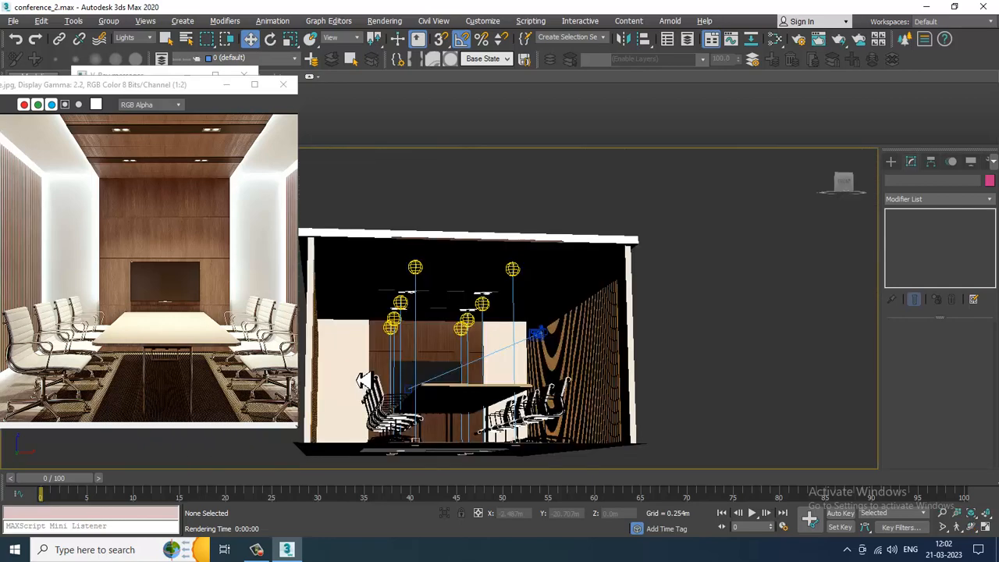
{"action": "middle_click_drag", "start_coordinate": [406, 352], "coordinate": [671, 310], "text": "alt"}
{"action": "scroll", "coordinate": [707, 322], "scroll_direction": "up", "scroll_amount": 5}
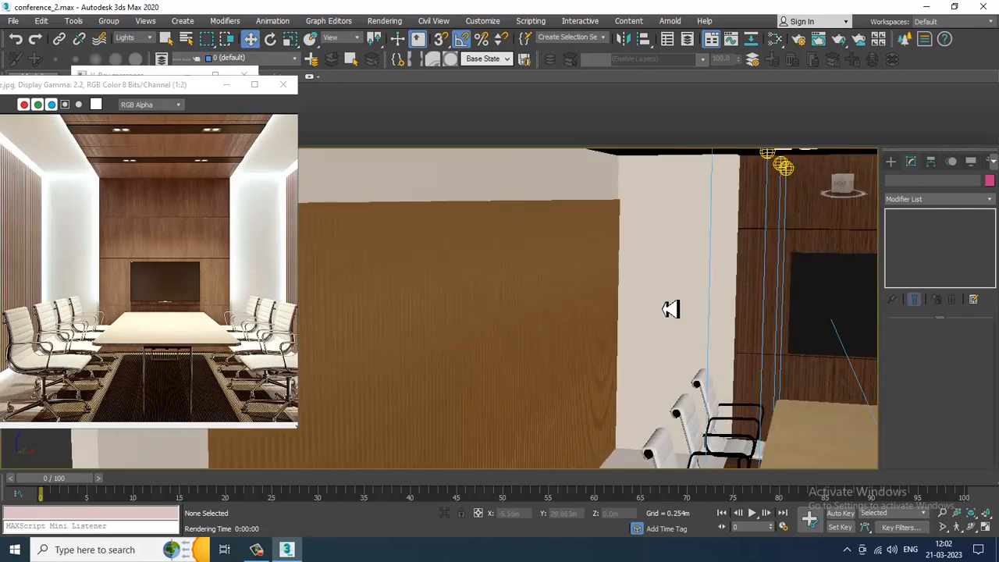
{"action": "scroll", "coordinate": [671, 309], "scroll_direction": "down", "scroll_amount": 4}
{"action": "scroll", "coordinate": [644, 310], "scroll_direction": "up", "scroll_amount": 4}
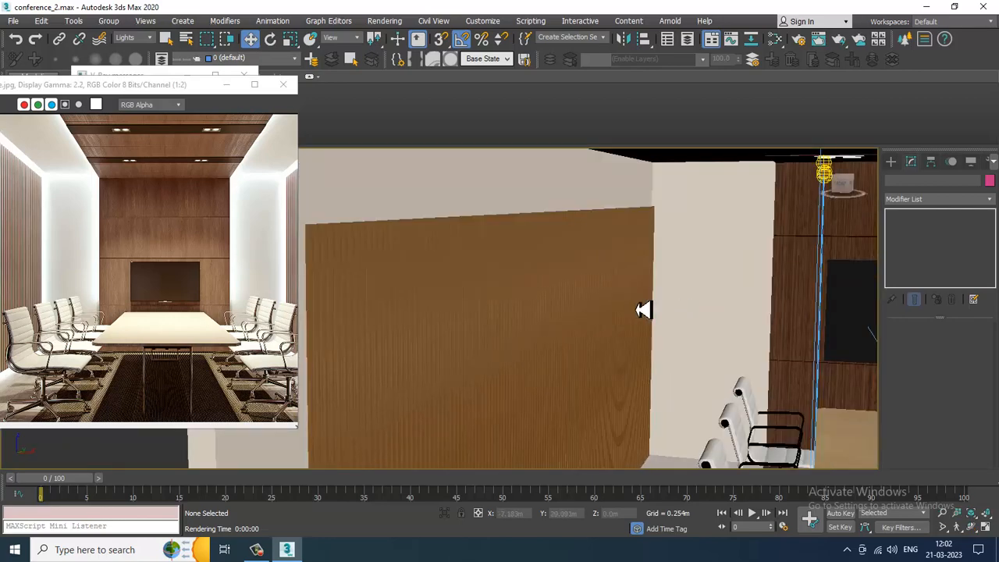
{"action": "scroll", "coordinate": [644, 310], "scroll_direction": "down", "scroll_amount": 6}
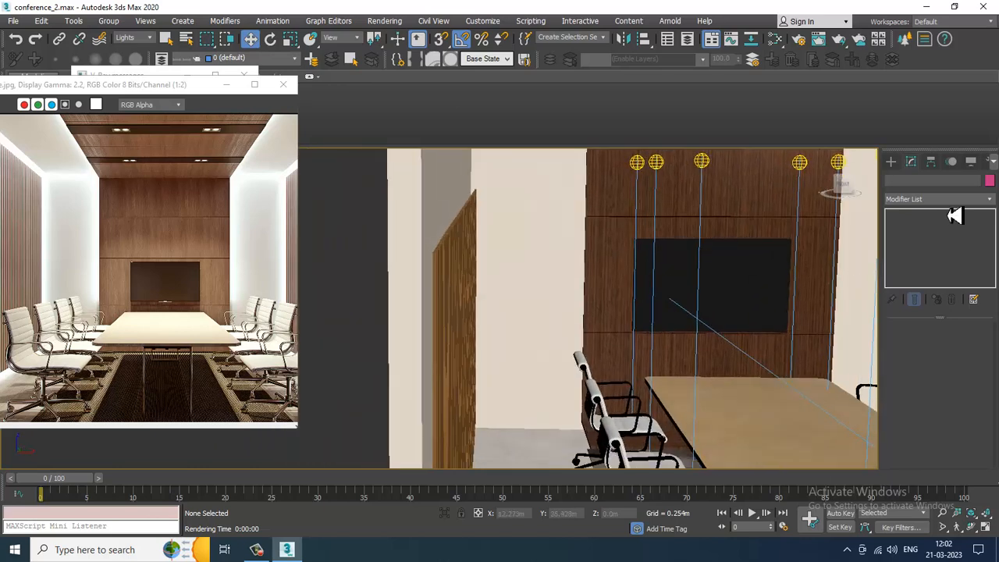
{"action": "left_click", "coordinate": [891, 161]}
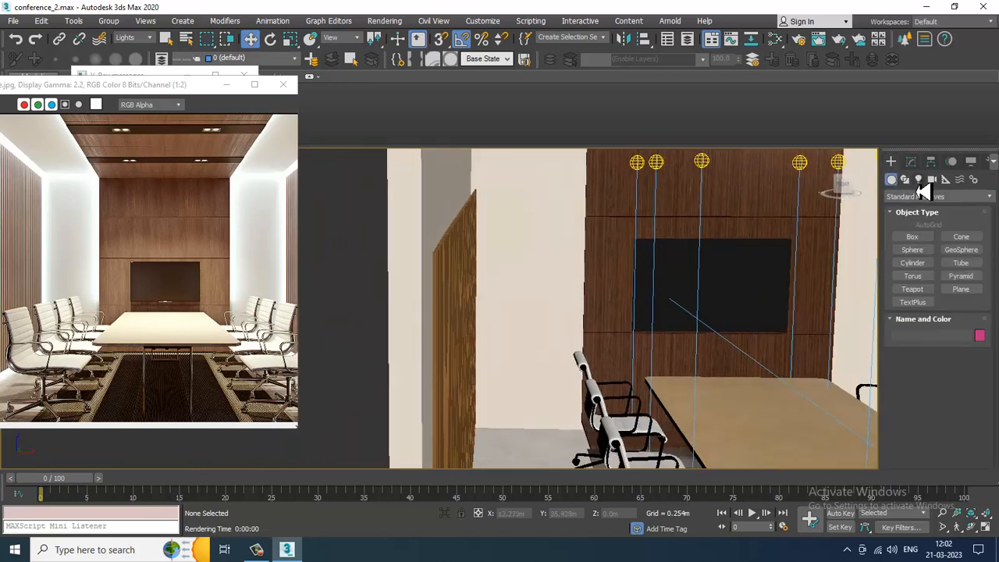
{"action": "left_click", "coordinate": [919, 179]}
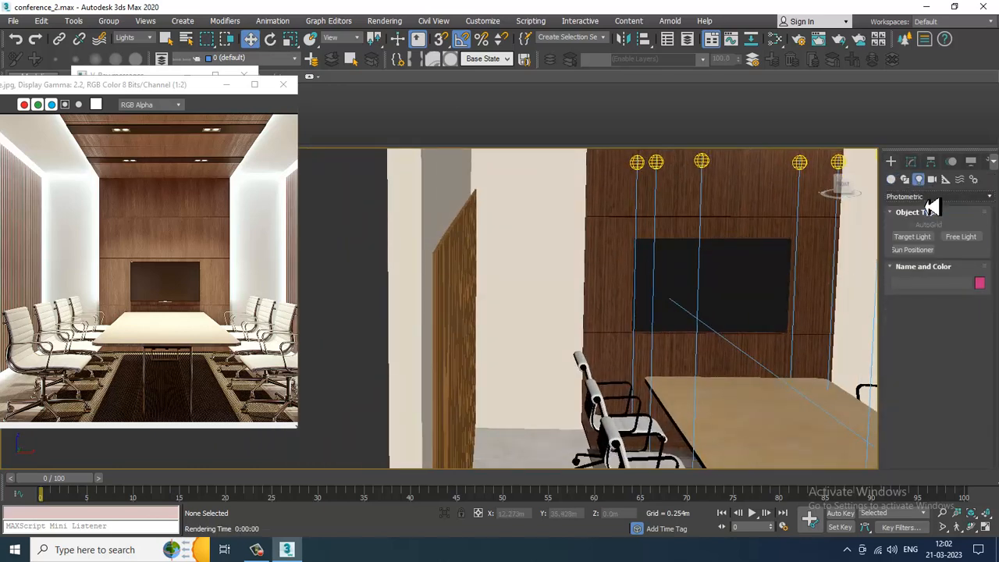
{"action": "left_click", "coordinate": [961, 237]}
{"action": "scroll", "coordinate": [478, 251], "scroll_direction": "up", "scroll_amount": 3}
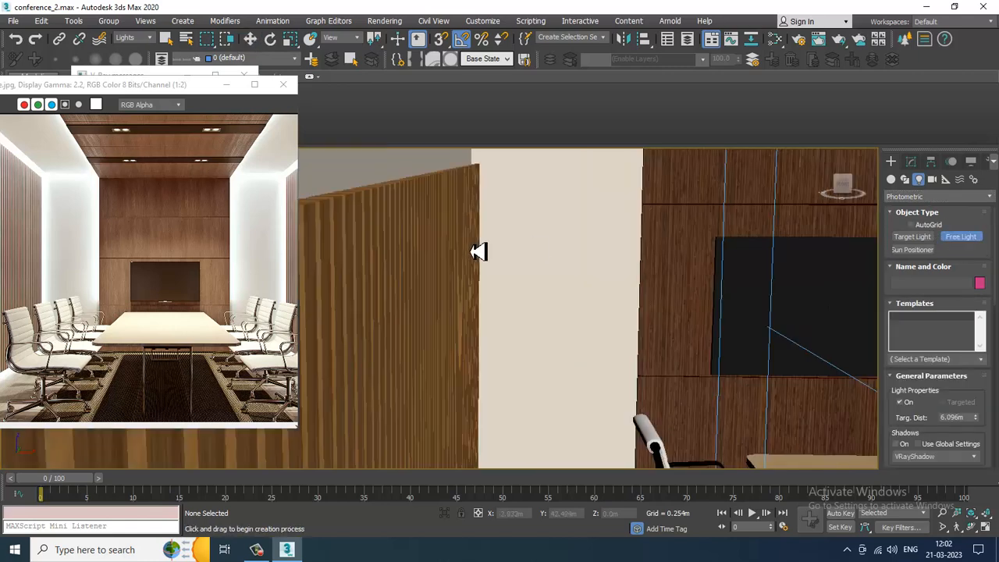
{"action": "left_click", "coordinate": [359, 185]}
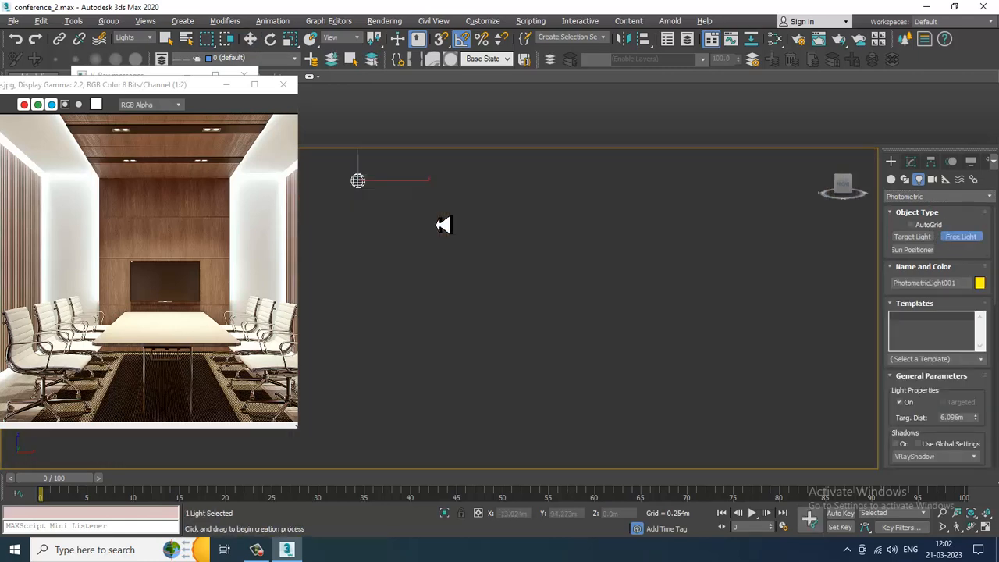
{"action": "scroll", "coordinate": [453, 228], "scroll_direction": "down", "scroll_amount": 3}
{"action": "key", "text": "w"}
{"action": "middle_click_drag", "start_coordinate": [495, 248], "coordinate": [499, 254], "text": "alt"}
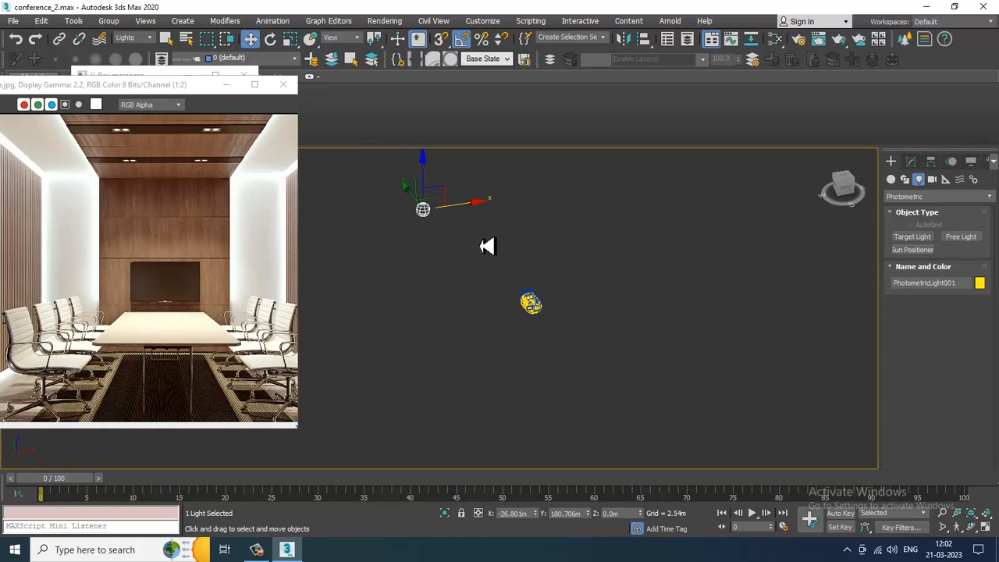
{"action": "left_click", "coordinate": [487, 247]}
{"action": "left_click", "coordinate": [965, 239]}
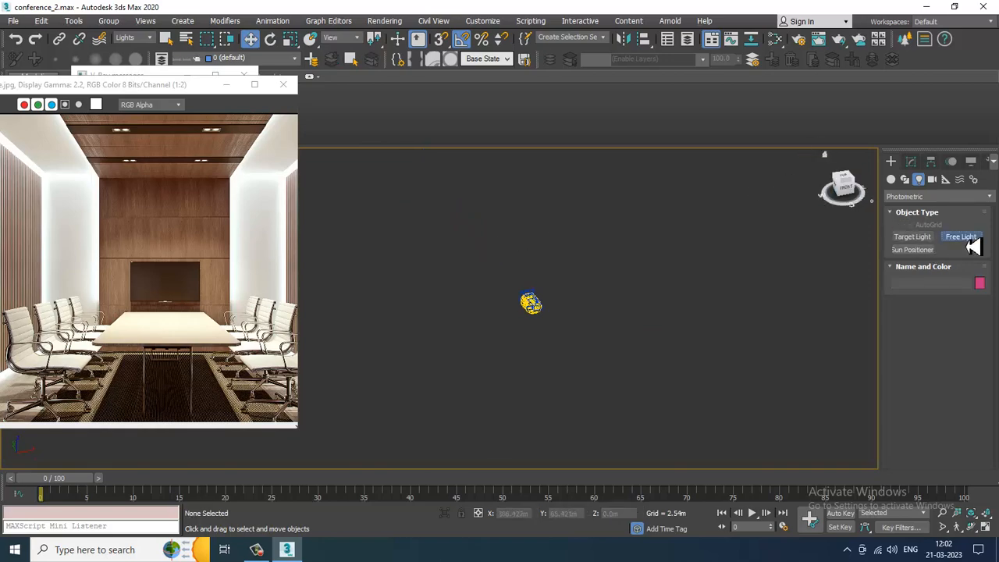
- Place a free photometric light at the side wall's edge in the top view
{"action": "key", "text": "alt+w"}
{"action": "middle_click", "coordinate": [401, 250]}
{"action": "key", "text": "alt+w"}
{"action": "middle_click_drag", "start_coordinate": [462, 251], "coordinate": [558, 270]}
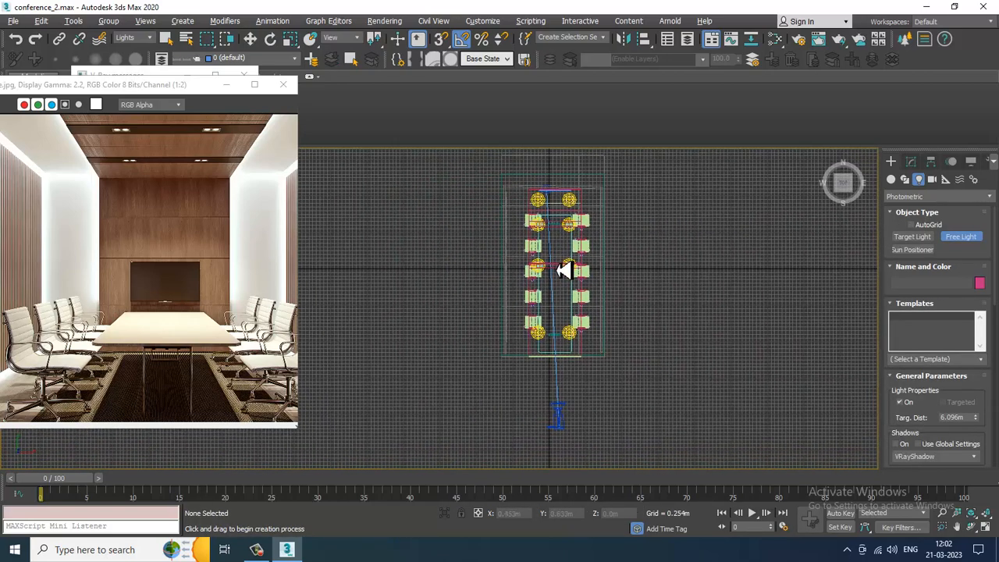
{"action": "scroll", "coordinate": [563, 270], "scroll_direction": "up", "scroll_amount": 5}
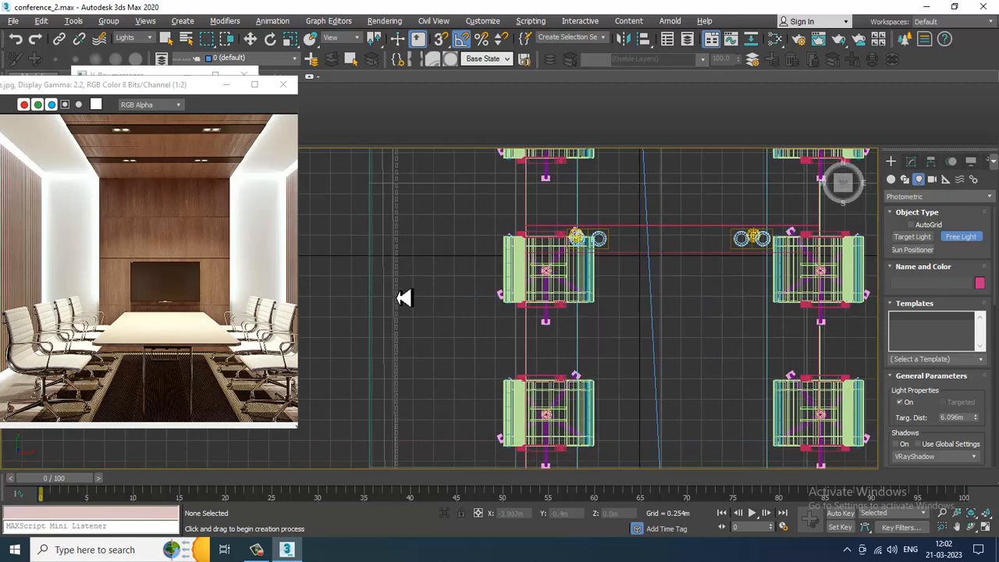
{"action": "left_click", "coordinate": [404, 297]}
{"action": "right_click", "coordinate": [453, 338]}
- Apply the 80W Halogen Bulb template to the new free light
{"action": "key", "text": "alt+w"}
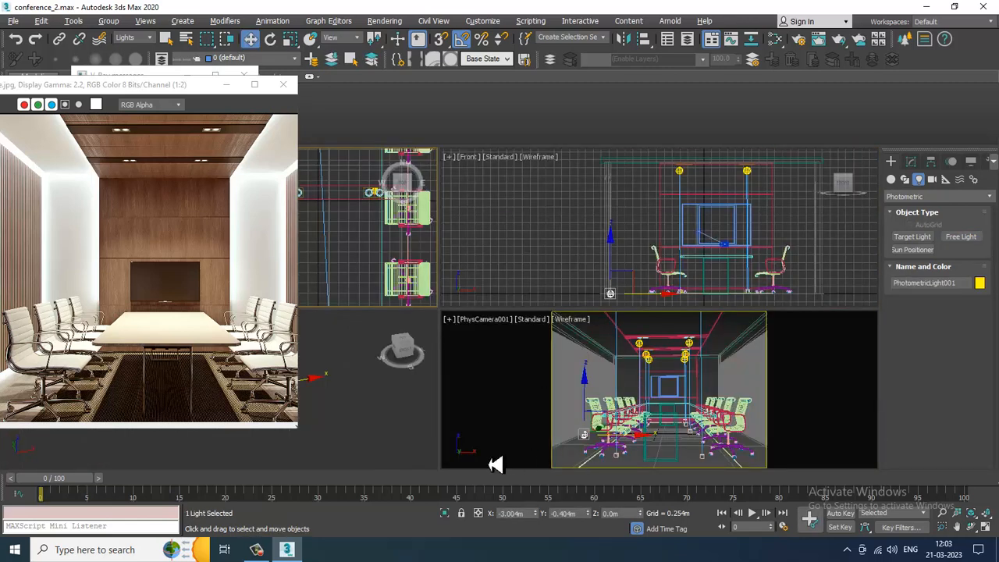
{"action": "middle_click", "coordinate": [365, 426]}
{"action": "key", "text": "alt+w"}
{"action": "middle_click_drag", "start_coordinate": [392, 392], "coordinate": [518, 314], "text": "alt"}
{"action": "scroll", "coordinate": [489, 310], "scroll_direction": "up", "scroll_amount": 3}
{"action": "left_click", "coordinate": [912, 163]}
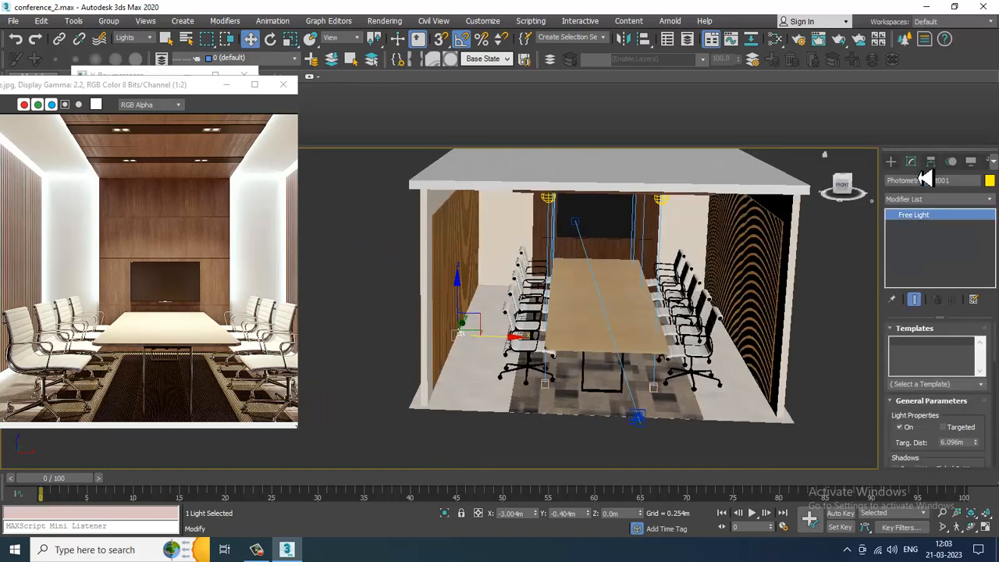
{"action": "left_click", "coordinate": [983, 384]}
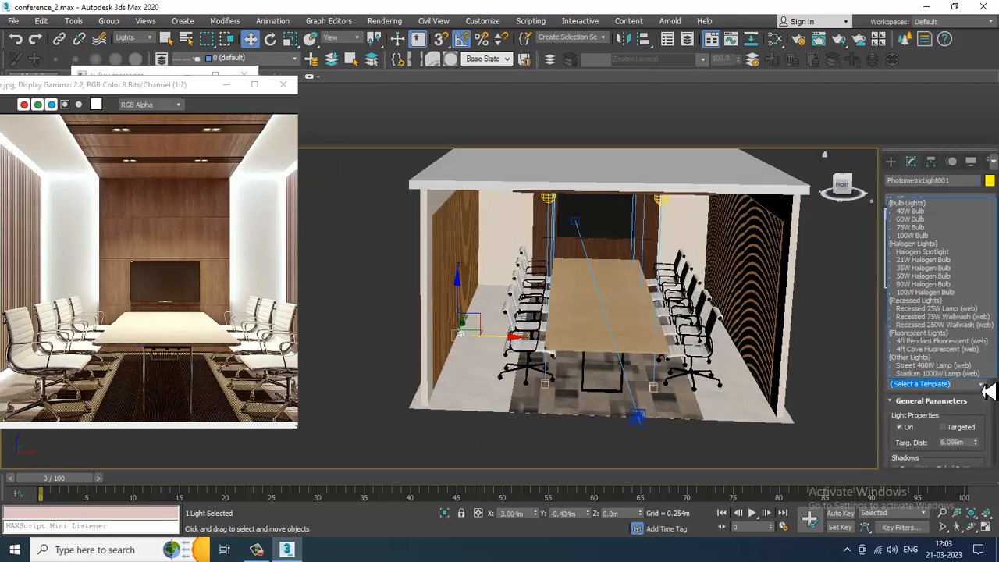
{"action": "left_click", "coordinate": [949, 284]}
- Set the light's distribution to Uniform Spherical and its emitting shape to Rectangle
{"action": "left_click_drag", "start_coordinate": [942, 453], "coordinate": [934, 330]}
{"action": "left_click", "coordinate": [932, 407]}
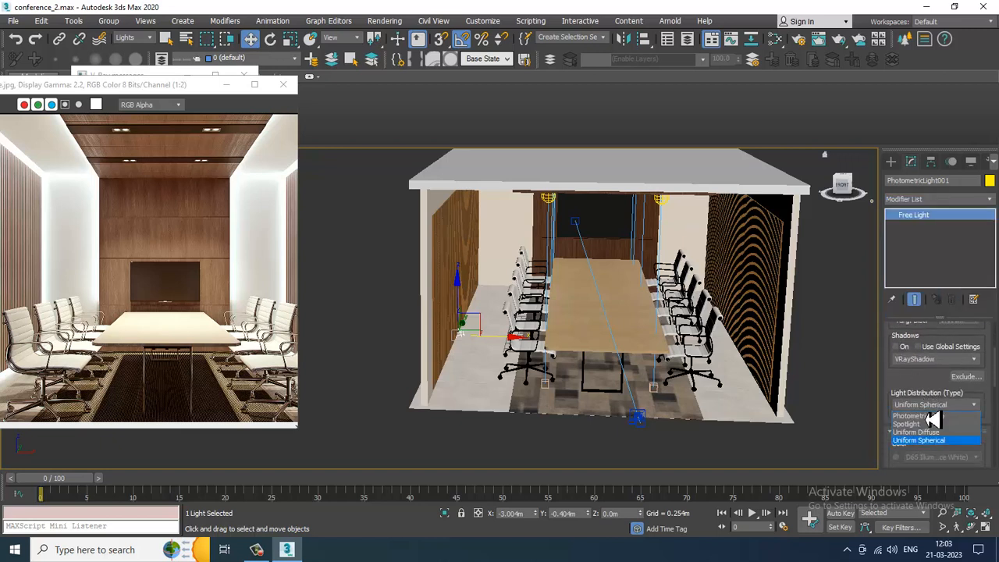
{"action": "left_click", "coordinate": [939, 442]}
{"action": "left_click_drag", "start_coordinate": [903, 430], "coordinate": [947, 268]}
{"action": "left_click", "coordinate": [945, 399]}
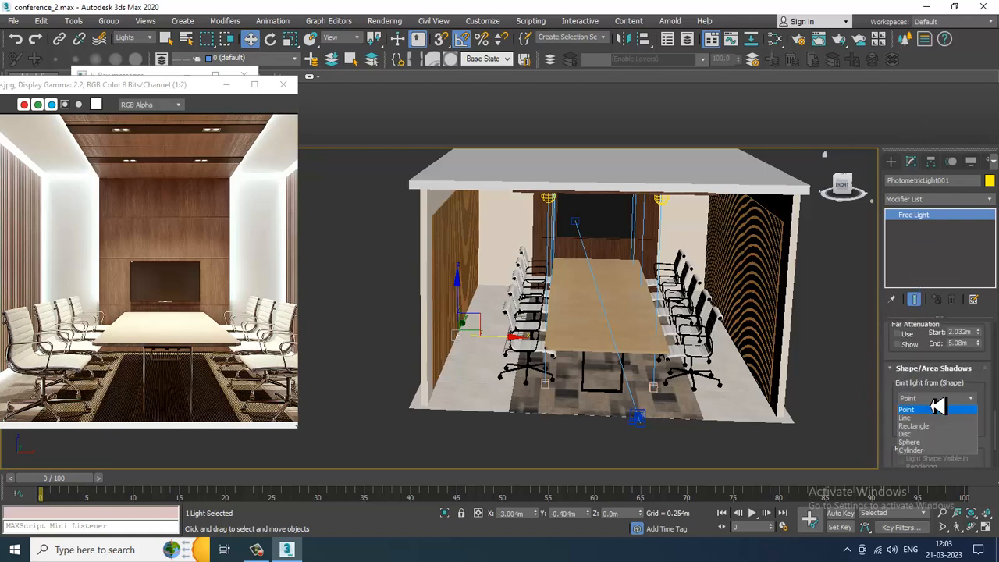
{"action": "left_click", "coordinate": [936, 427]}
- Stretch the rectangular light along the wall to about 12.314 m long and 0.085 m wide
{"action": "middle_click_drag", "start_coordinate": [536, 318], "coordinate": [513, 341], "text": "alt"}
{"action": "scroll", "coordinate": [513, 341], "scroll_direction": "up", "scroll_amount": 5}
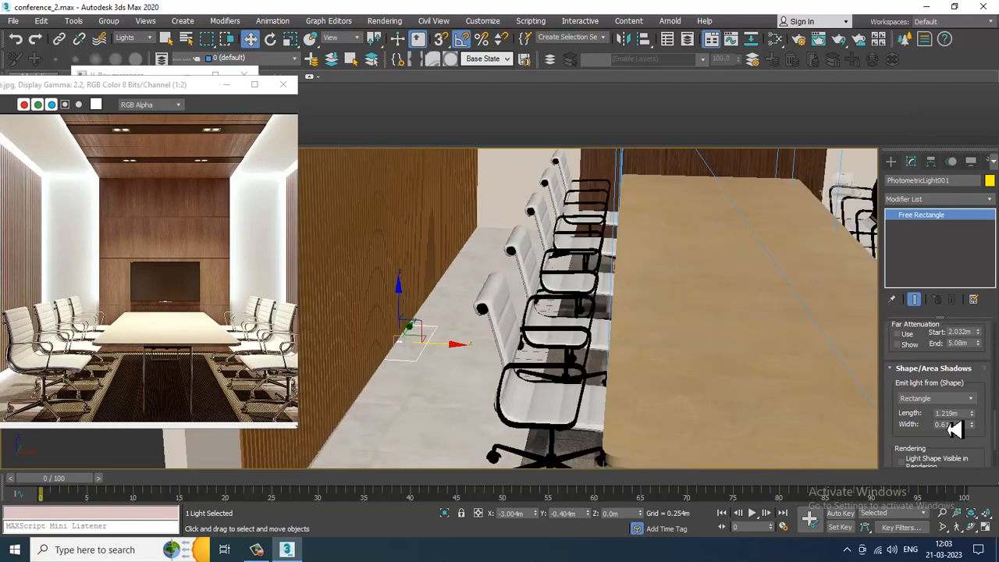
{"action": "left_click_drag", "start_coordinate": [972, 413], "coordinate": [519, 393]}
{"action": "middle_click_drag", "start_coordinate": [519, 393], "coordinate": [462, 390], "text": "alt"}
{"action": "scroll", "coordinate": [463, 387], "scroll_direction": "down", "scroll_amount": 5}
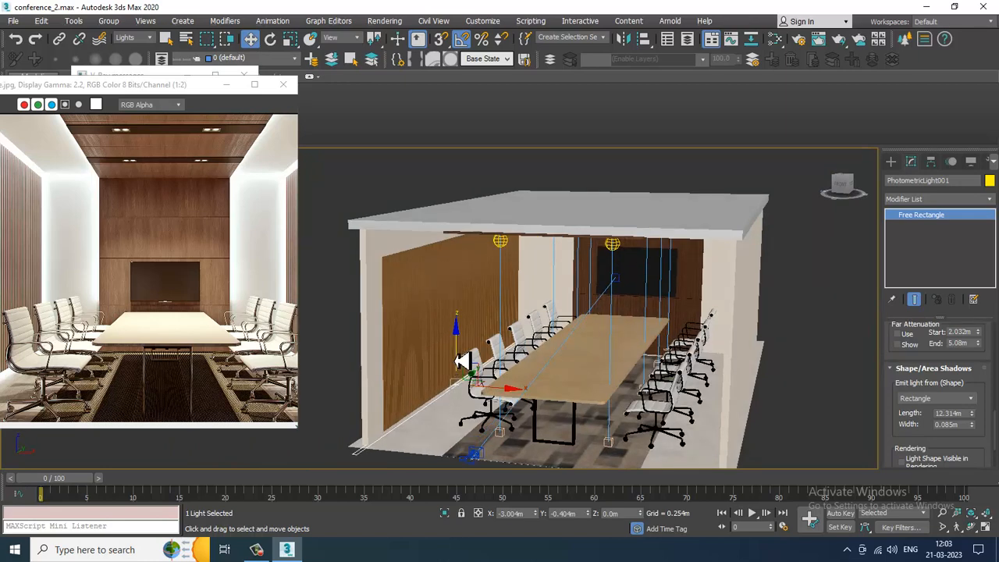
- Raise the light to the ceiling at about 3.5 m height
{"action": "left_click_drag", "start_coordinate": [463, 360], "coordinate": [464, 234]}
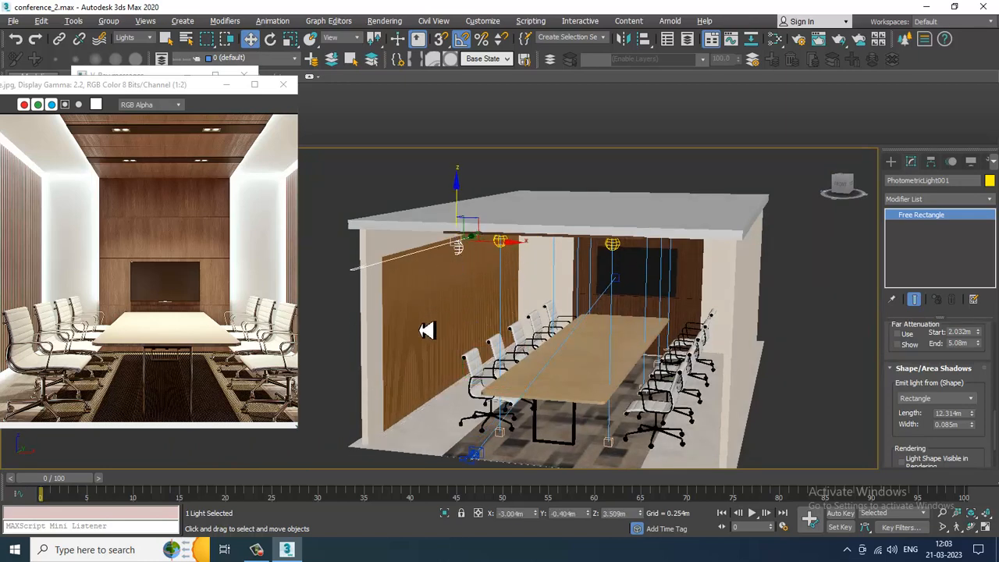
{"action": "scroll", "coordinate": [444, 261], "scroll_direction": "up", "scroll_amount": 4}
{"action": "middle_click_drag", "start_coordinate": [427, 330], "coordinate": [494, 312], "text": "alt"}
{"action": "scroll", "coordinate": [500, 295], "scroll_direction": "up", "scroll_amount": 3}
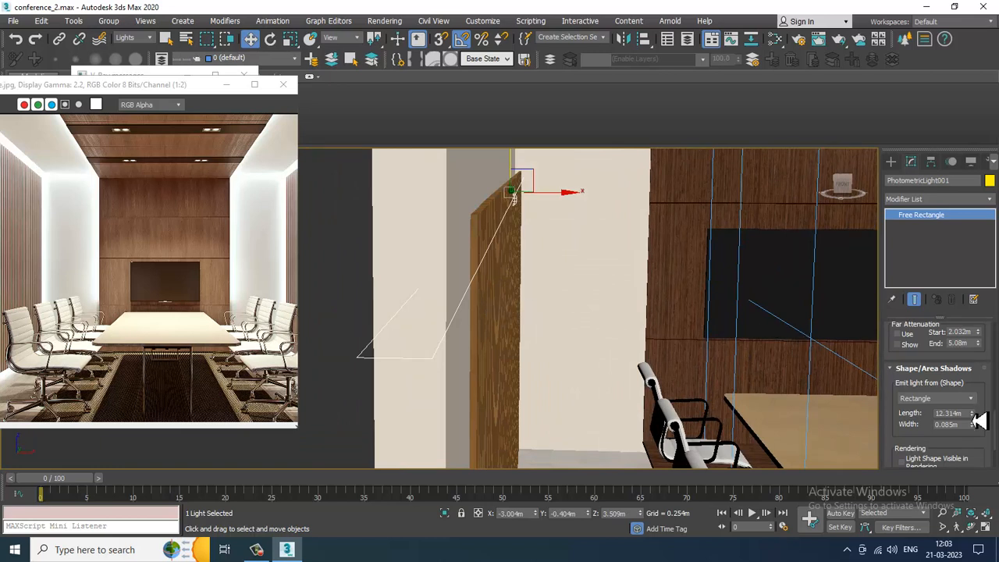
- Narrow the light's width to about 0.025 m and nudge it up to about 3.55 m
{"action": "left_click_drag", "start_coordinate": [980, 422], "coordinate": [993, 479]}
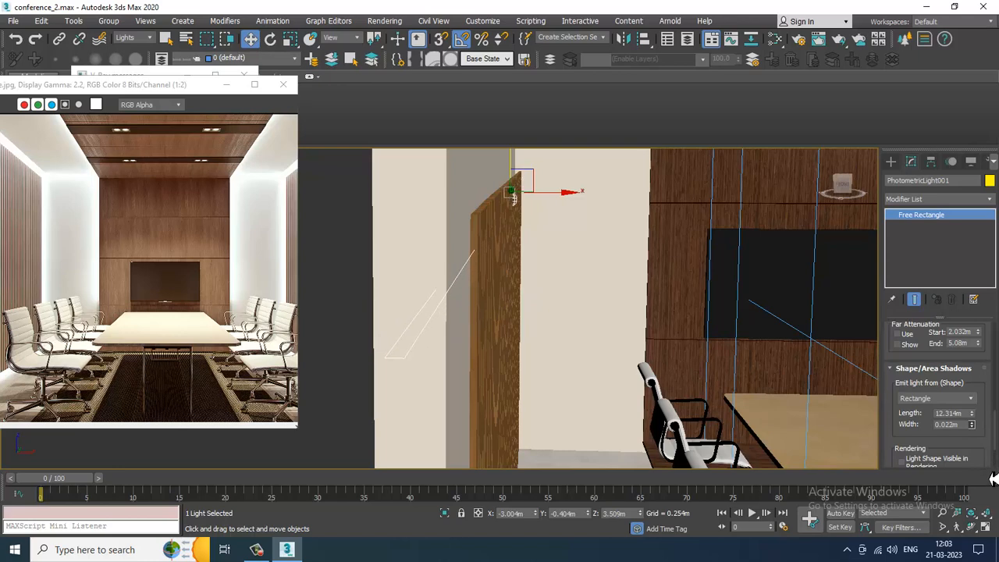
{"action": "mouse_move", "coordinate": [519, 171]}
{"action": "left_mouse_down"}
{"action": "mouse_move", "coordinate": [517, 130]}
{"action": "mouse_move", "coordinate": [536, 165]}
{"action": "left_mouse_up"}
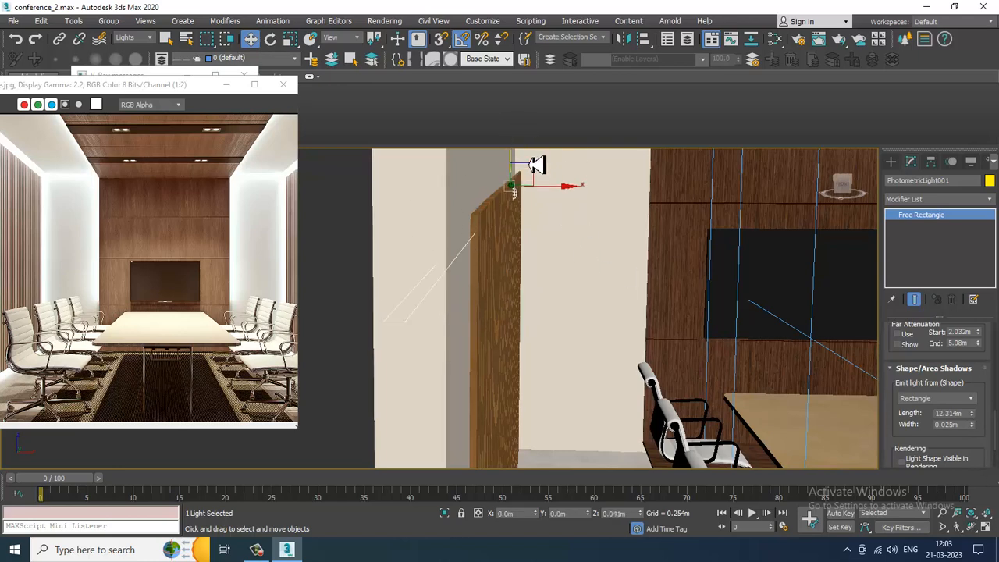
{"action": "middle_click_drag", "start_coordinate": [602, 250], "coordinate": [552, 232], "text": "alt"}
- Move the reference image aside and start a V-Ray IPR preview in the perspective viewport
{"action": "left_click_drag", "start_coordinate": [137, 92], "coordinate": [273, 301]}
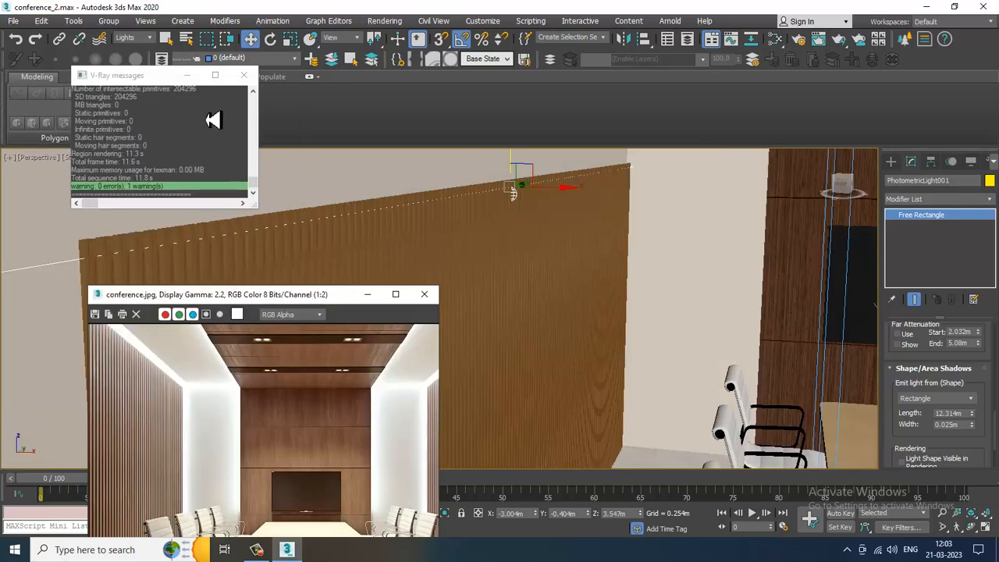
{"action": "left_click", "coordinate": [242, 76]}
{"action": "left_click", "coordinate": [86, 158]}
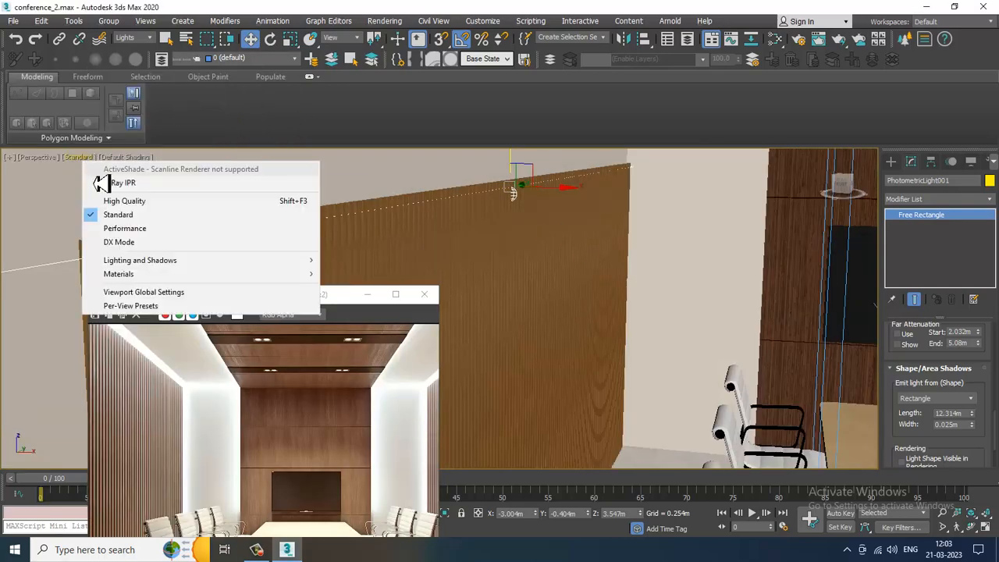
{"action": "left_click", "coordinate": [99, 185]}
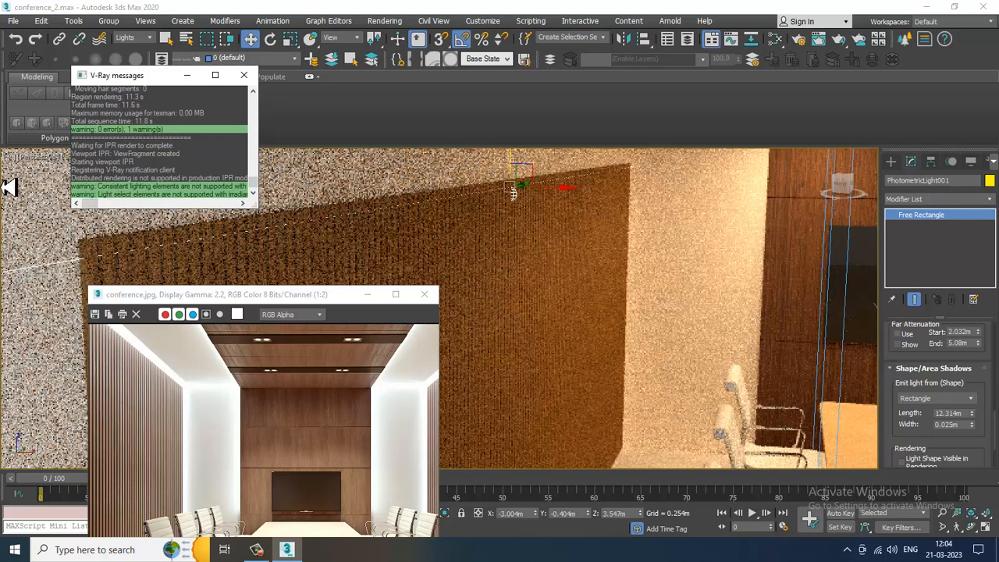
- Review the light's intensity and dimming settings, then return the viewport to Standard shading
{"action": "scroll", "coordinate": [917, 459], "scroll_direction": "down", "scroll_amount": 3}
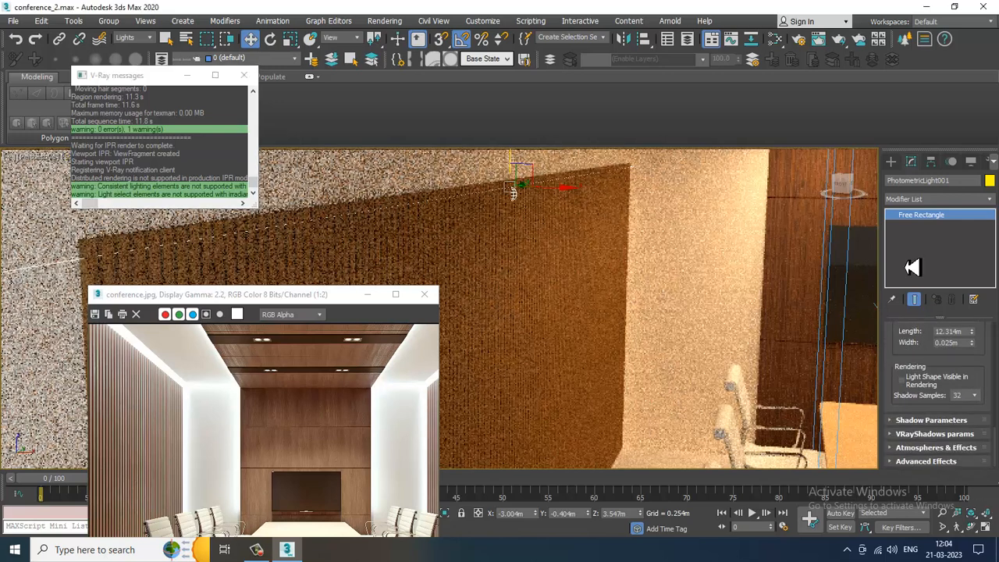
{"action": "scroll", "coordinate": [921, 459], "scroll_direction": "up", "scroll_amount": 5}
{"action": "scroll", "coordinate": [918, 458], "scroll_direction": "up", "scroll_amount": 2}
{"action": "left_click_drag", "start_coordinate": [934, 428], "coordinate": [862, 552]}
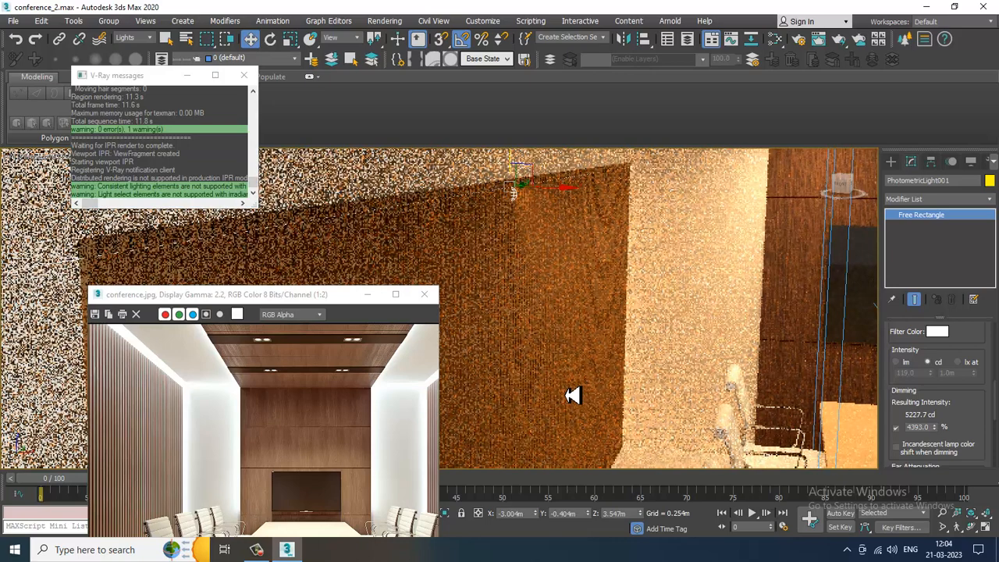
{"action": "left_click", "coordinate": [243, 75]}
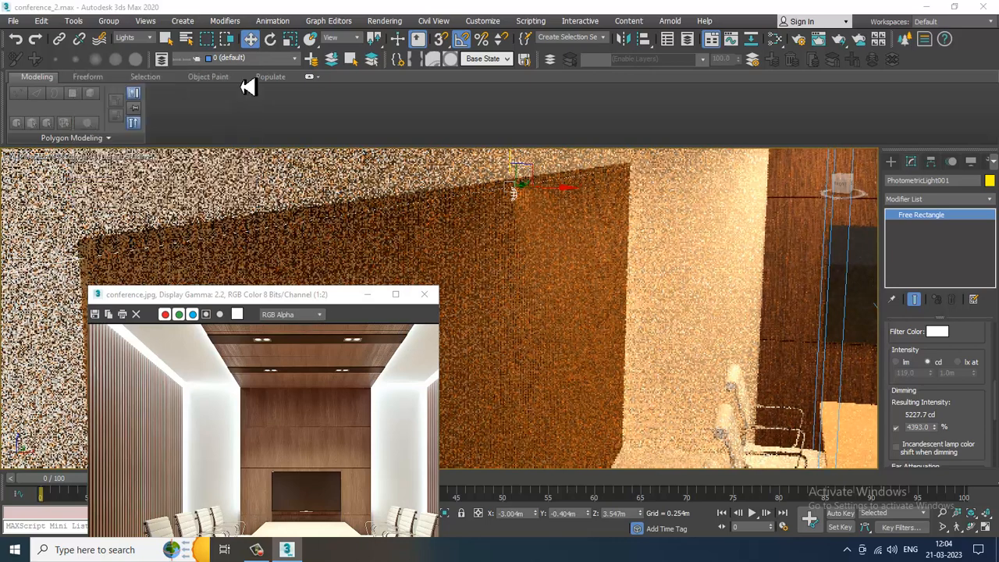
{"action": "left_click", "coordinate": [77, 156]}
{"action": "left_click", "coordinate": [92, 182]}
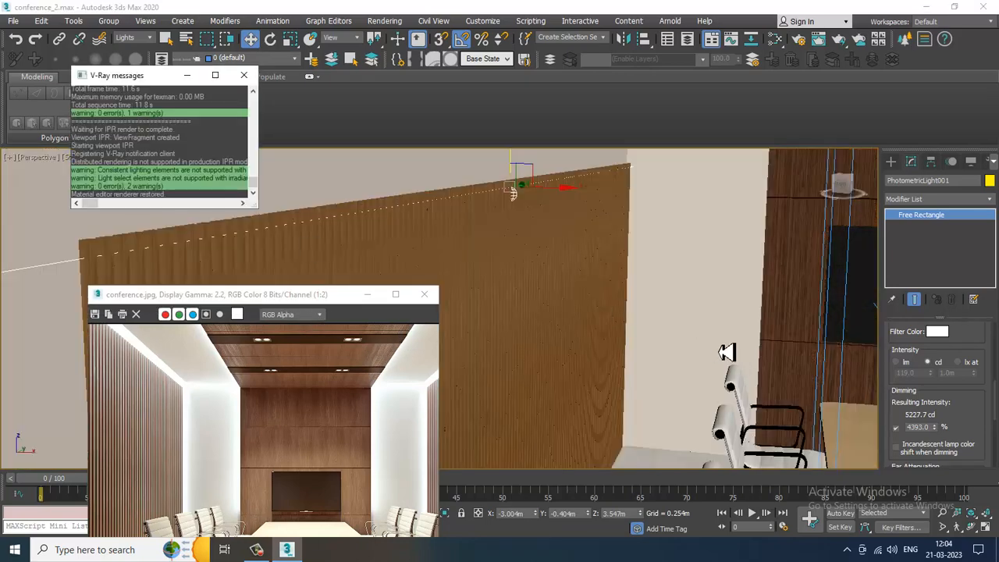
- Preview the camera view with V-Ray IPR and select the new wall light
{"action": "key", "text": "alt+w"}
{"action": "left_click", "coordinate": [601, 363]}
{"action": "key", "text": "alt+w"}
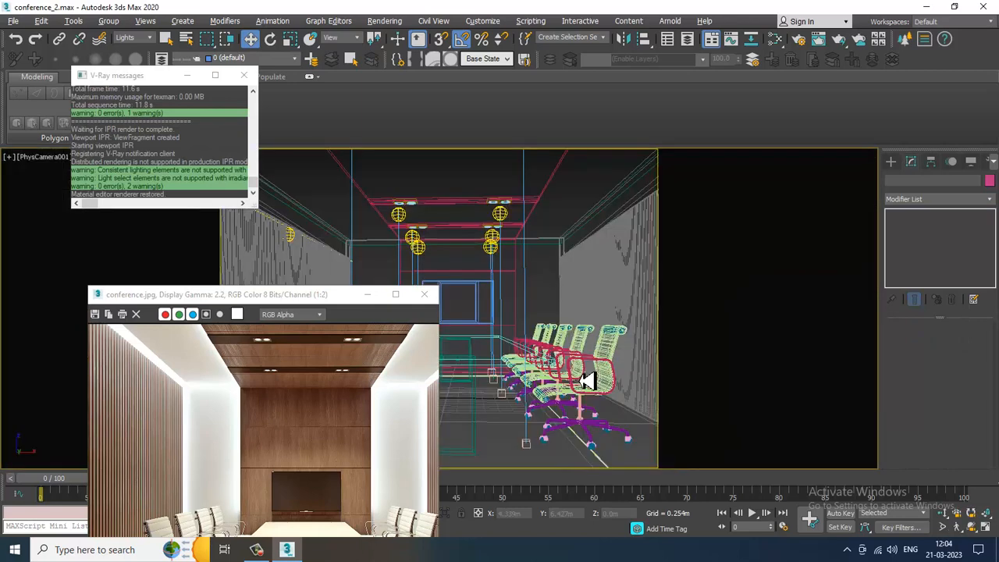
{"action": "left_click", "coordinate": [367, 295]}
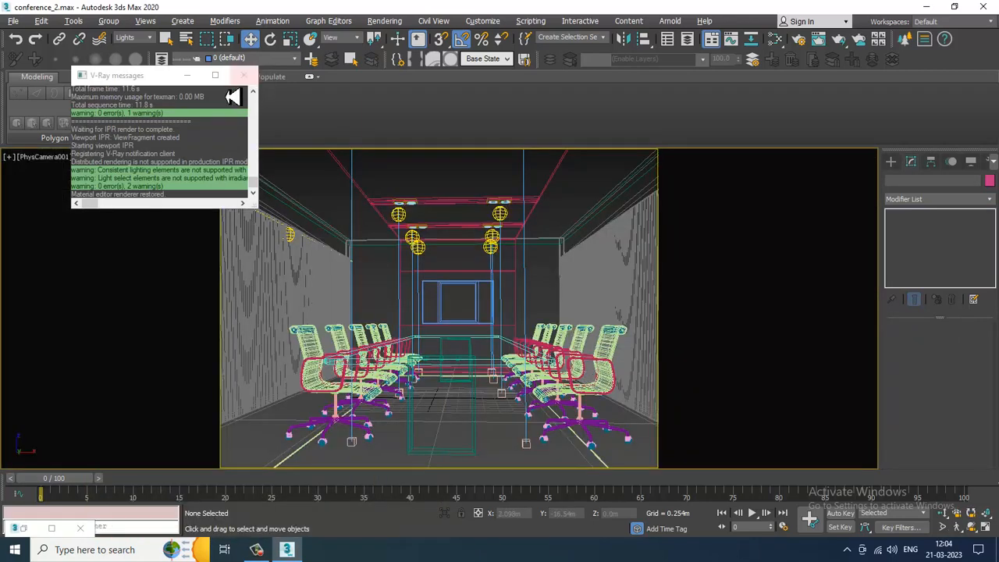
{"action": "left_click", "coordinate": [187, 74]}
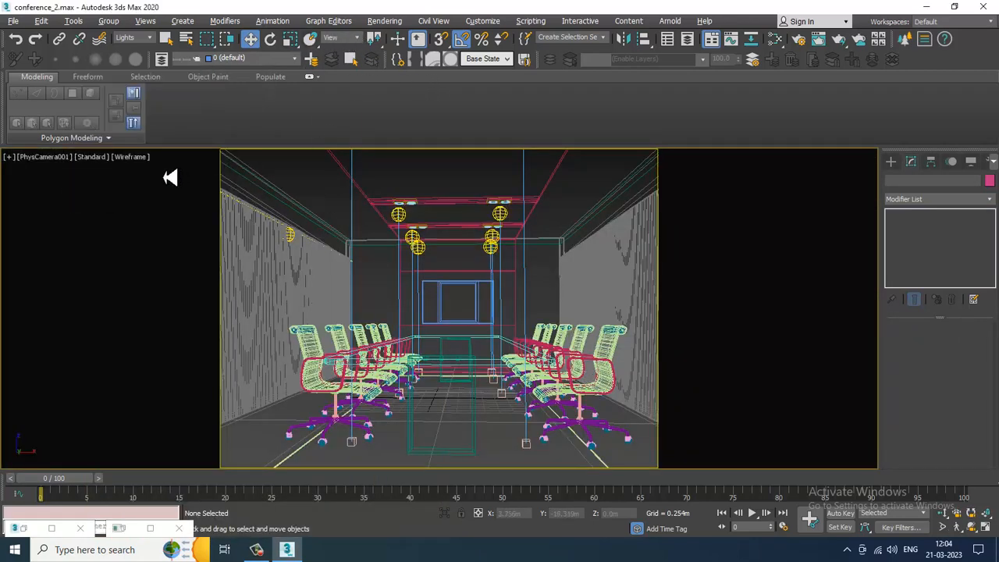
{"action": "left_click", "coordinate": [109, 164]}
{"action": "left_click", "coordinate": [150, 192]}
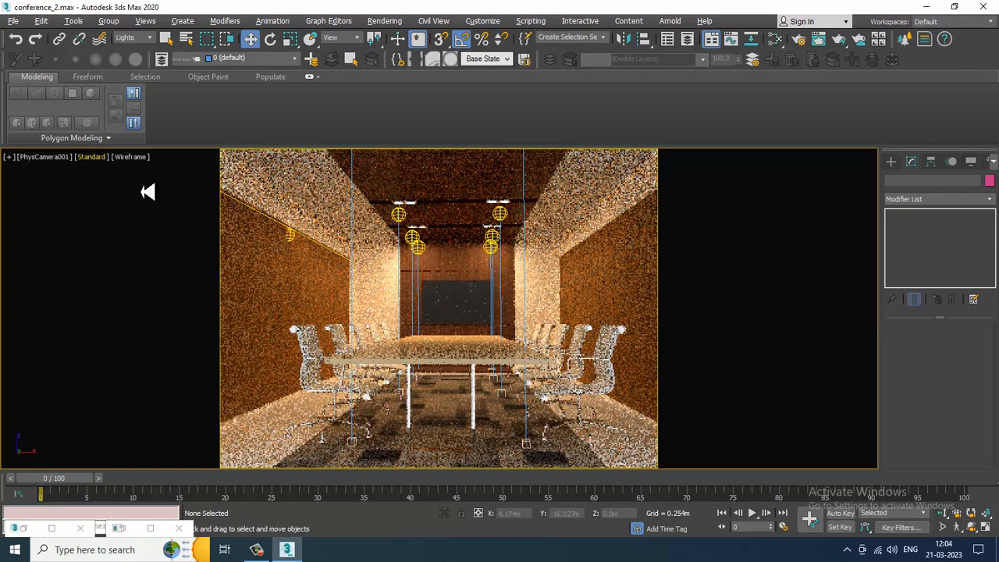
{"action": "left_click", "coordinate": [291, 240]}
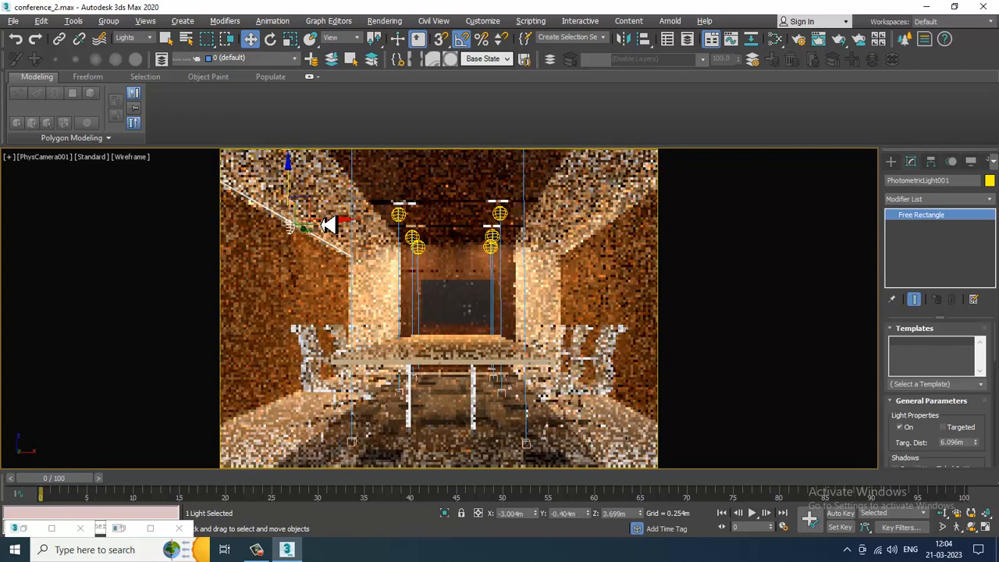
- Change the selected wall light's emission shape to Cylinder
{"action": "left_click", "coordinate": [303, 238]}
{"action": "left_click", "coordinate": [290, 230]}
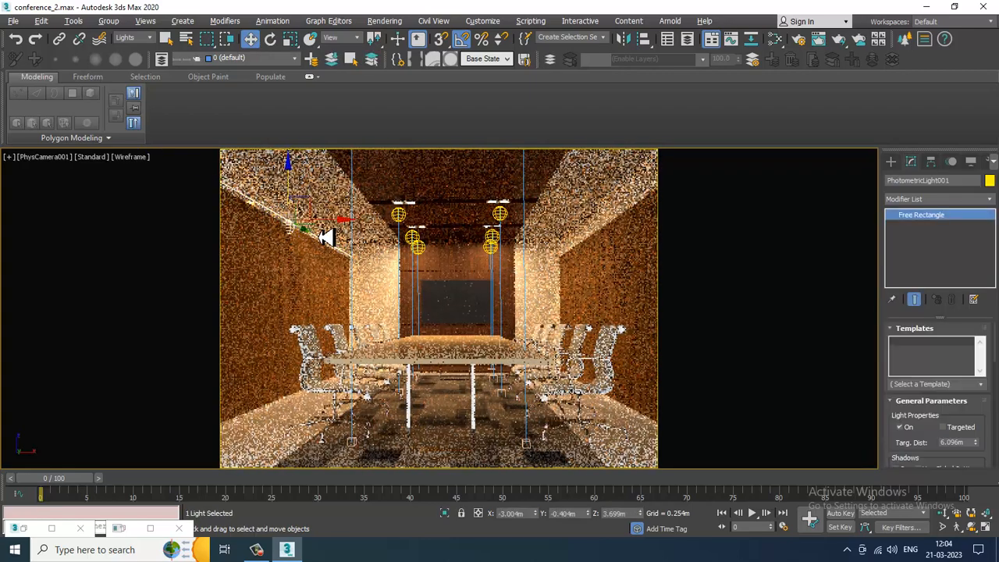
{"action": "left_click_drag", "start_coordinate": [339, 231], "coordinate": [339, 231]}
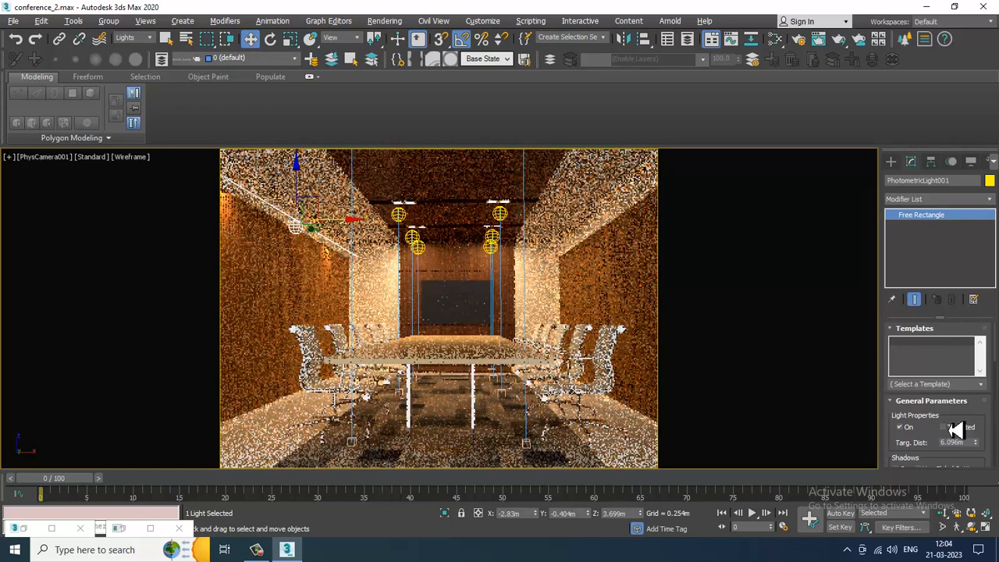
{"action": "left_click_drag", "start_coordinate": [937, 446], "coordinate": [937, 82]}
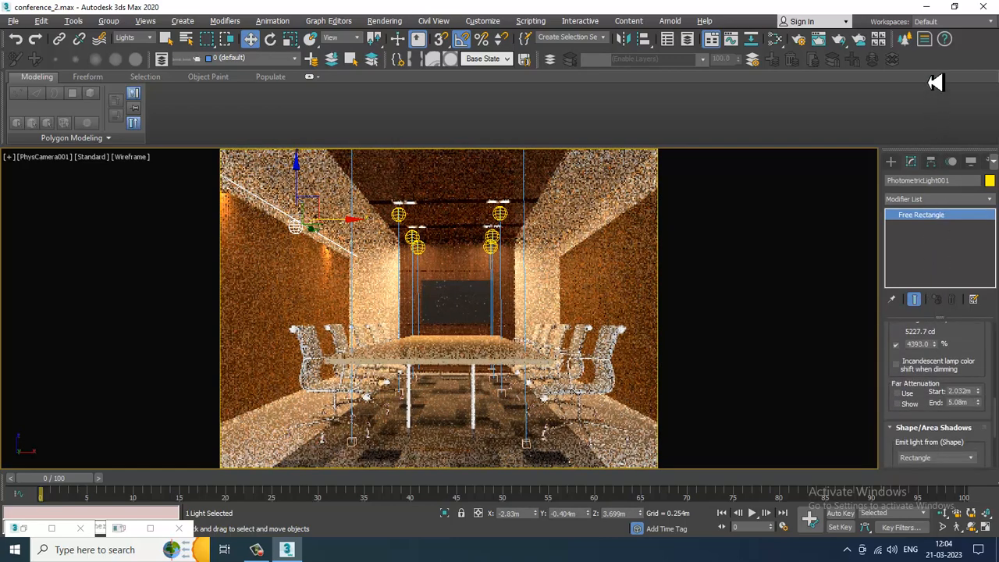
{"action": "left_click", "coordinate": [945, 459]}
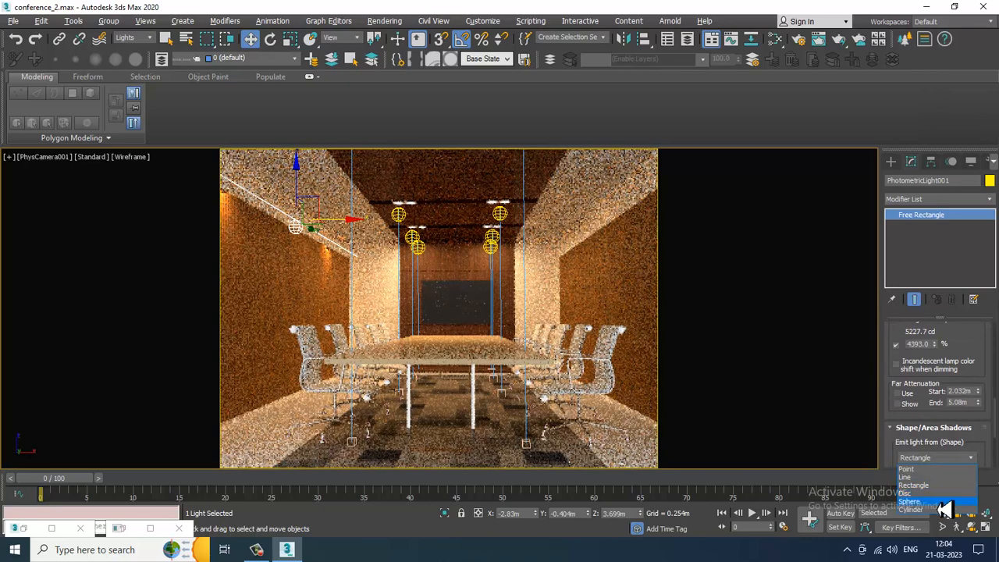
{"action": "left_click", "coordinate": [943, 509]}
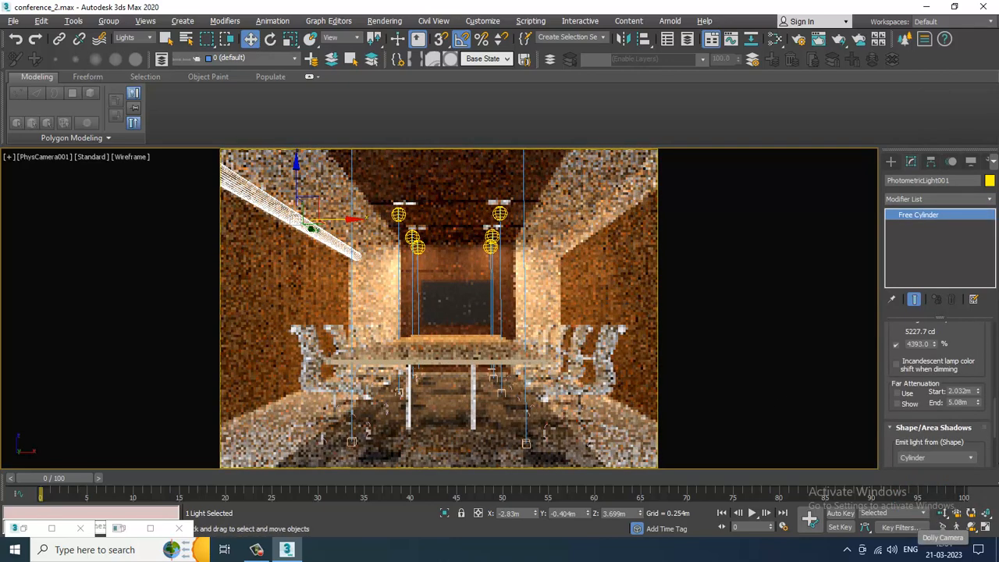
- Set the cylinder radius to about 0.053 m and shift the light slightly along X to about -3.01 m
{"action": "left_click_drag", "start_coordinate": [892, 427], "coordinate": [903, 297]}
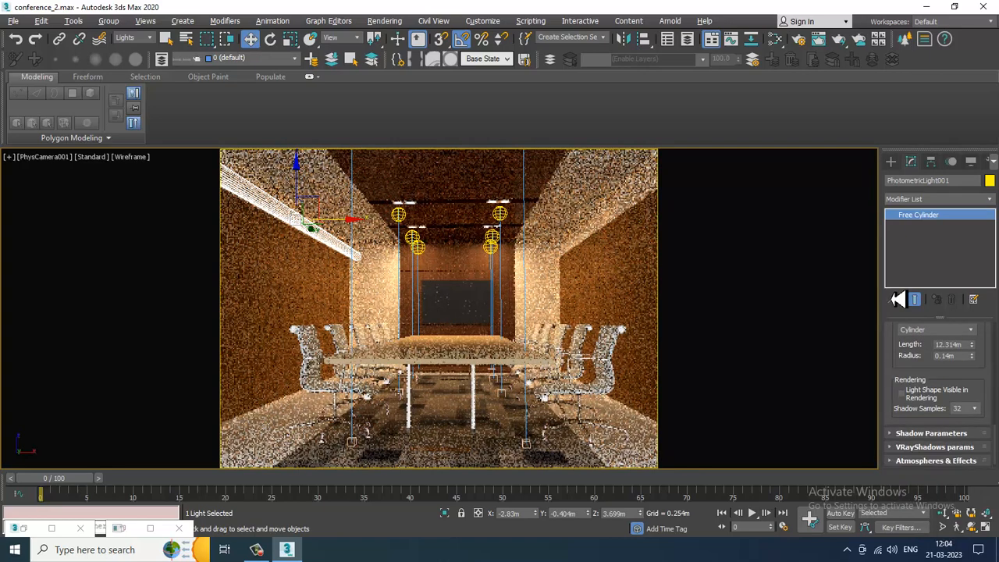
{"action": "left_click_drag", "start_coordinate": [989, 359], "coordinate": [993, 403]}
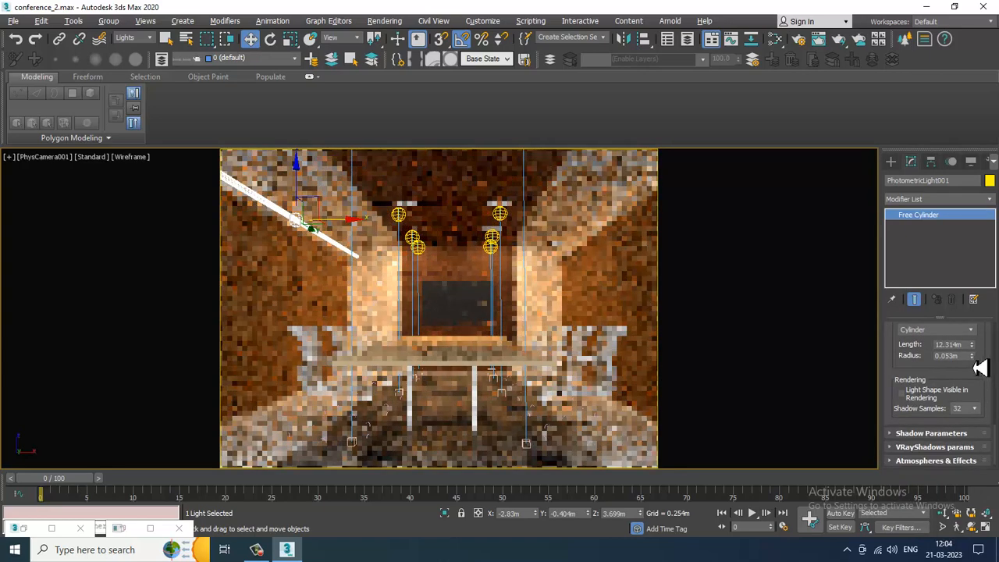
{"action": "left_click_drag", "start_coordinate": [344, 227], "coordinate": [336, 228]}
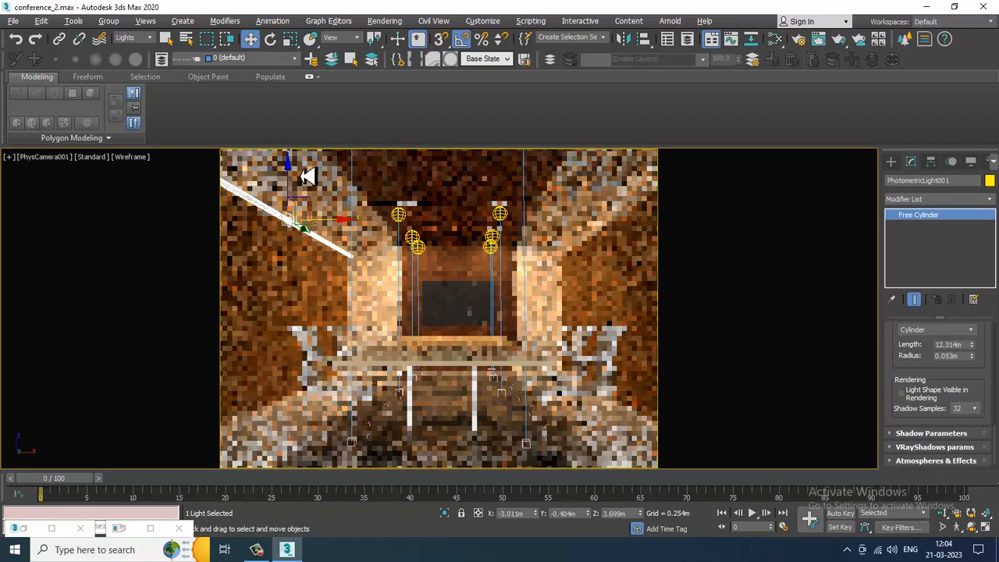
- Stop the V-Ray IPR preview in the camera viewport and save the scene
{"action": "left_click", "coordinate": [91, 157]}
{"action": "left_click", "coordinate": [125, 184]}
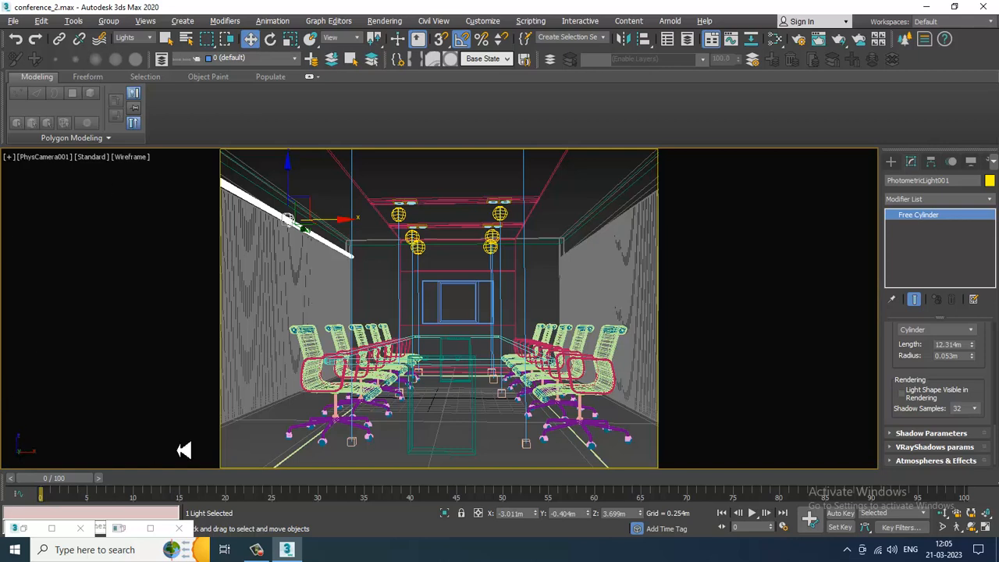
{"action": "key", "text": "ctrl+s"}
- Apply the 35W Halogen Bulb template to the wall strip light in the perspective viewport
{"action": "key", "text": "alt+w"}
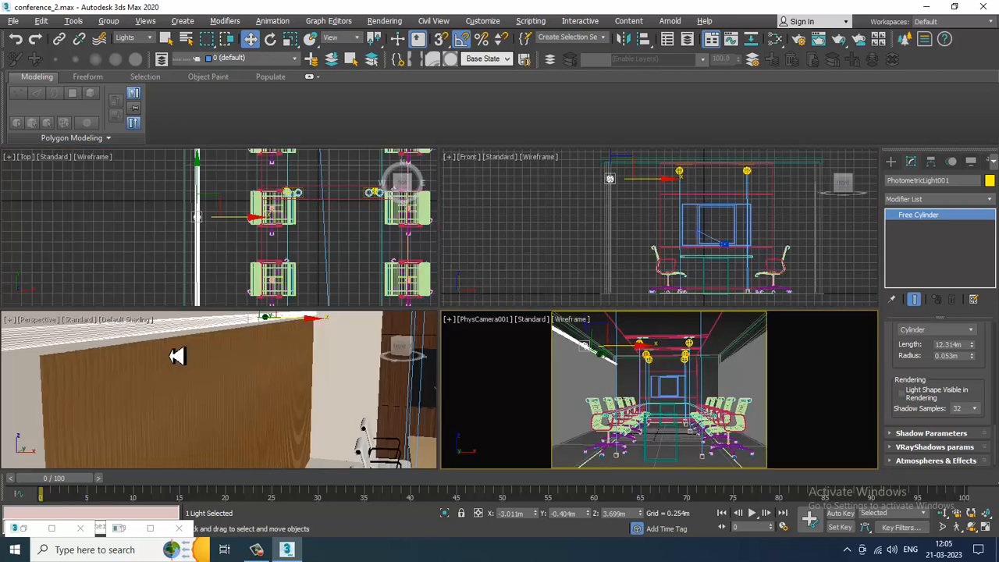
{"action": "left_click", "coordinate": [284, 401]}
{"action": "key", "text": "alt+w"}
{"action": "scroll", "coordinate": [519, 350], "scroll_direction": "down", "scroll_amount": 10}
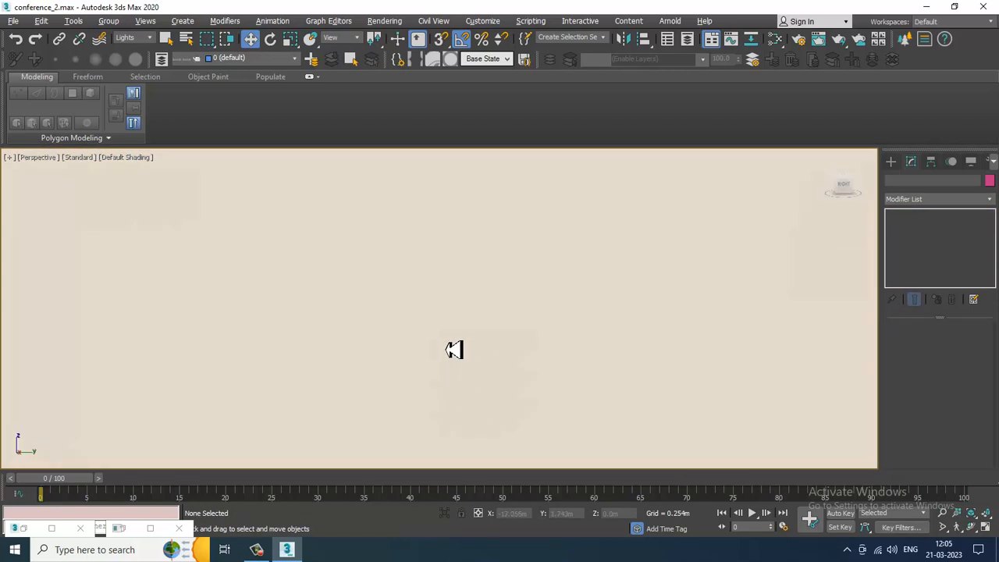
{"action": "scroll", "coordinate": [479, 327], "scroll_direction": "up", "scroll_amount": 10}
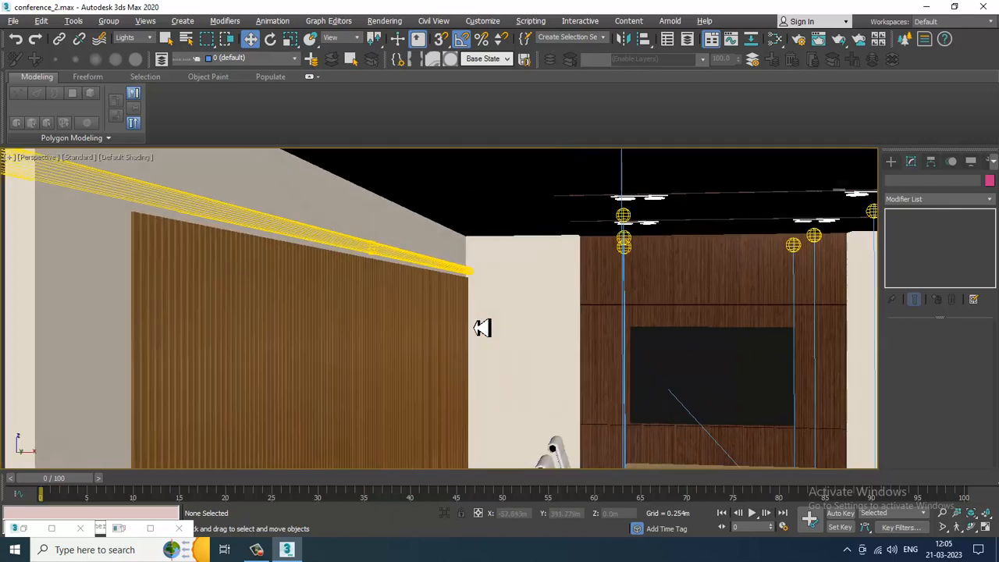
{"action": "left_click", "coordinate": [390, 283]}
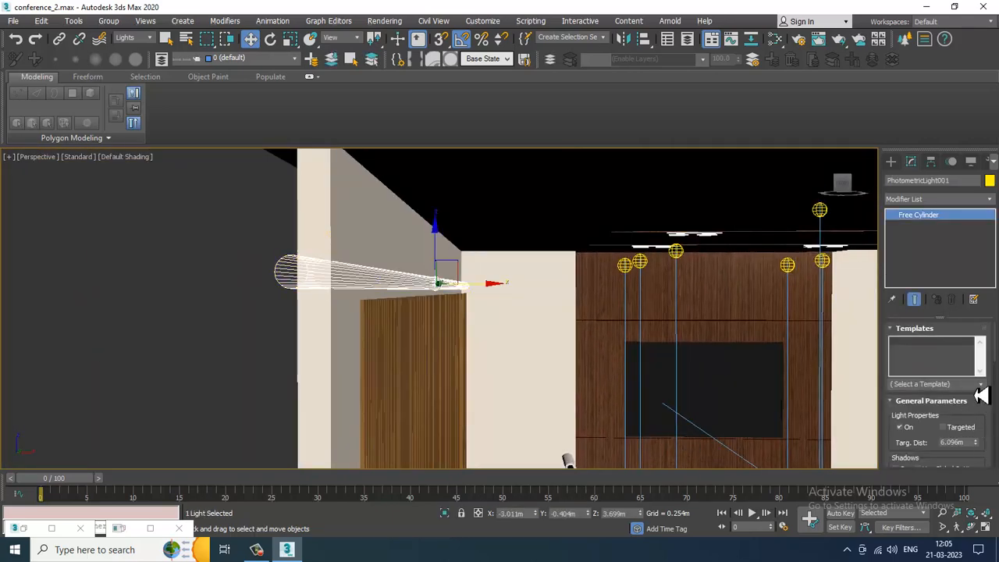
{"action": "left_click", "coordinate": [985, 386]}
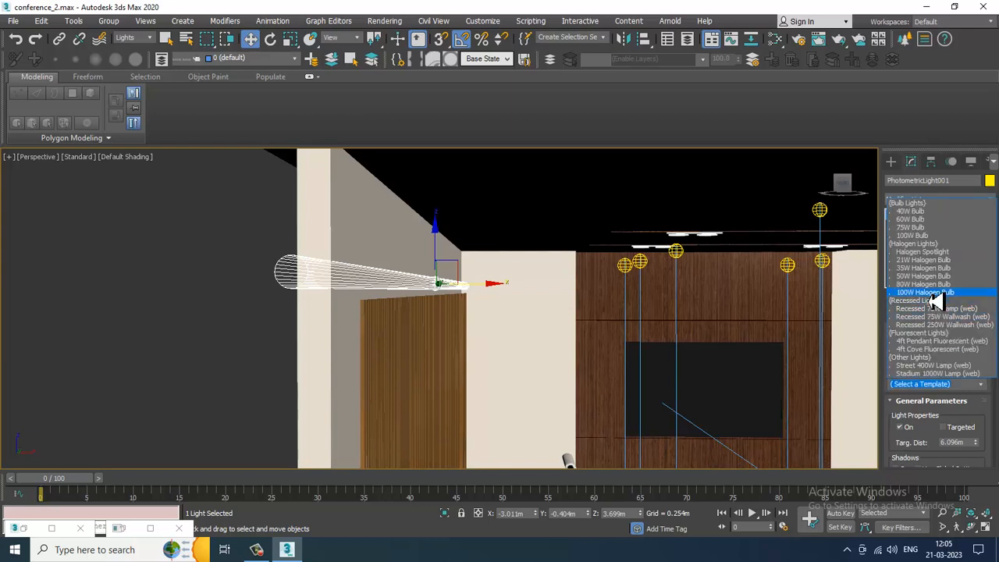
{"action": "left_click", "coordinate": [924, 268]}
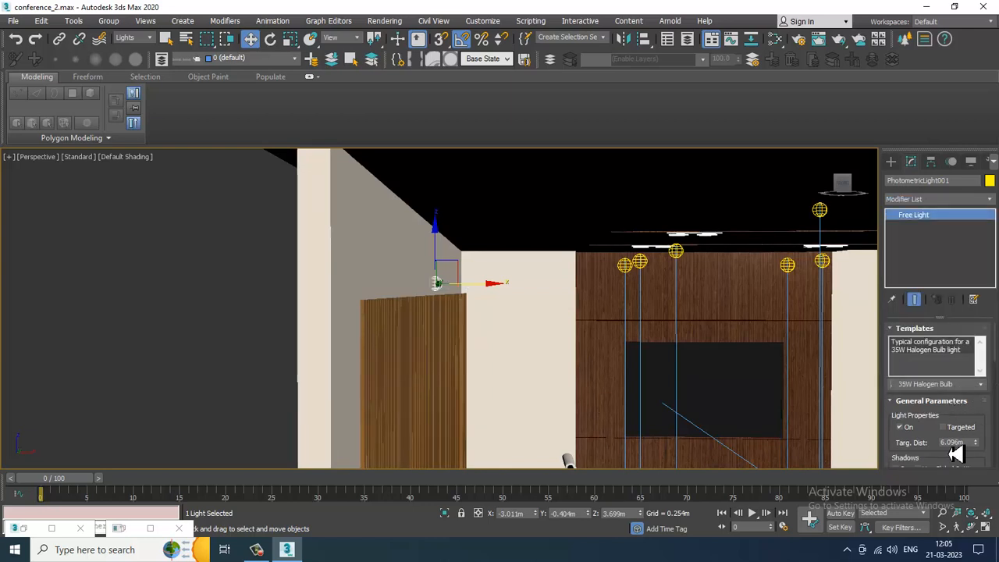
- Set the light's emission shape back to Cylinder
{"action": "left_click_drag", "start_coordinate": [939, 450], "coordinate": [942, 274]}
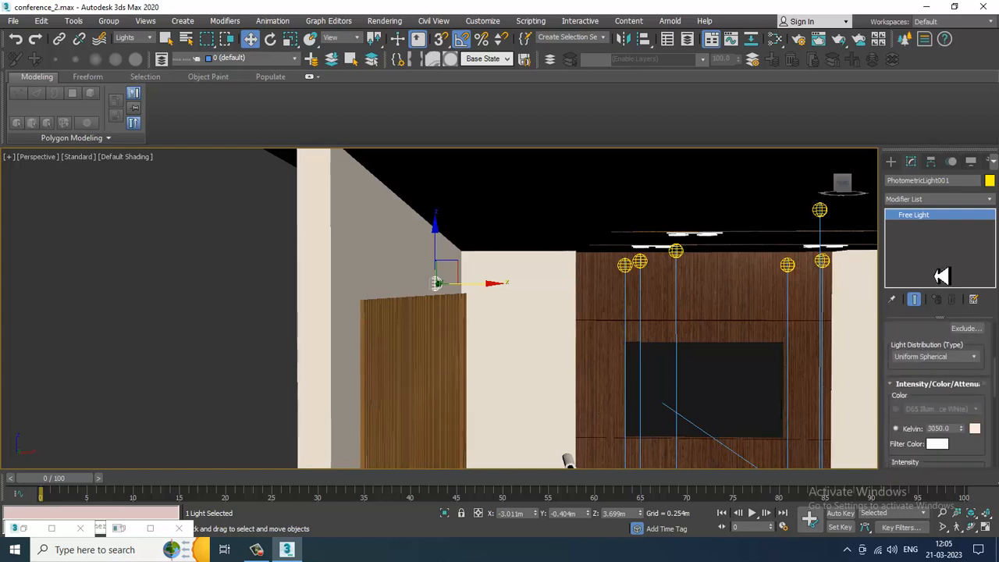
{"action": "left_click", "coordinate": [978, 360]}
{"action": "left_click", "coordinate": [945, 386]}
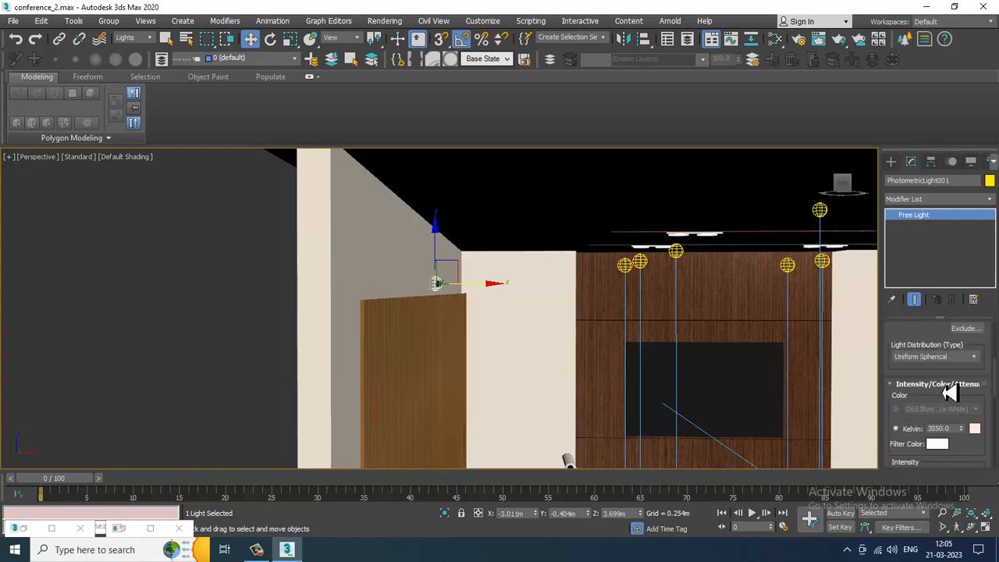
{"action": "left_click_drag", "start_coordinate": [907, 429], "coordinate": [912, 201]}
{"action": "left_click", "coordinate": [937, 364]}
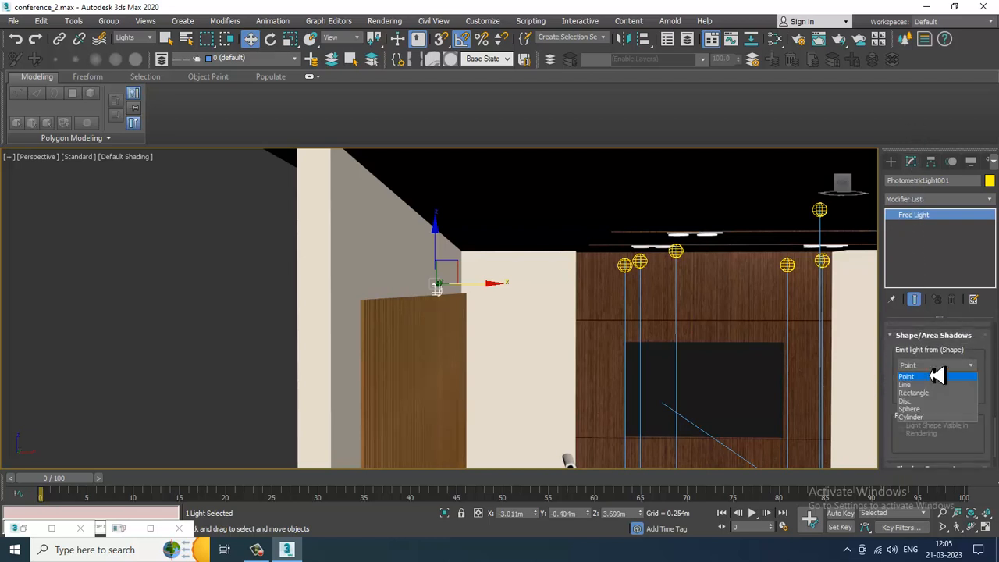
{"action": "left_click", "coordinate": [930, 419]}
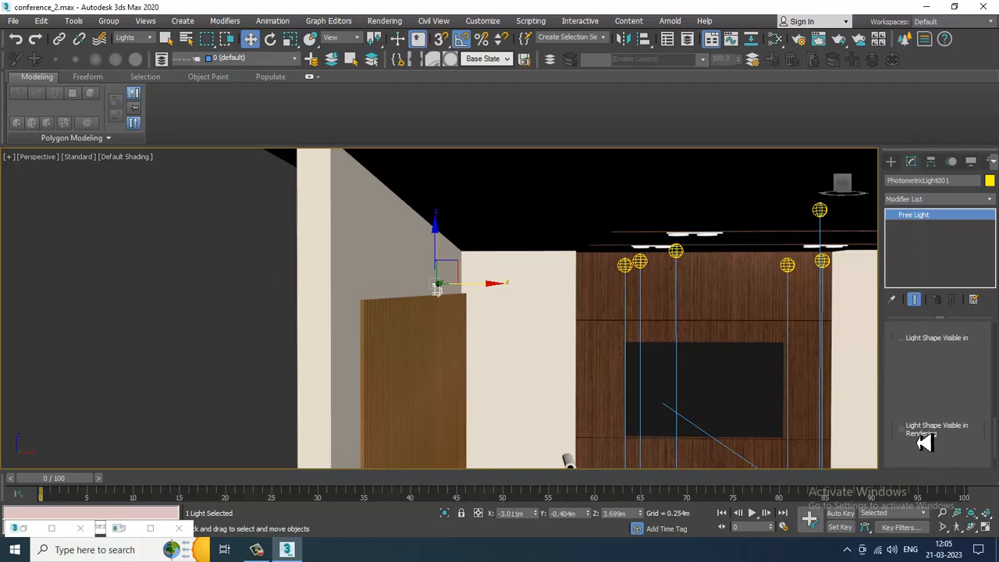
- Set the cylinder light's radius to about 0.024 m
{"action": "scroll", "coordinate": [987, 445], "scroll_direction": "up", "scroll_amount": 1}
{"action": "scroll", "coordinate": [985, 422], "scroll_direction": "up", "scroll_amount": 2}
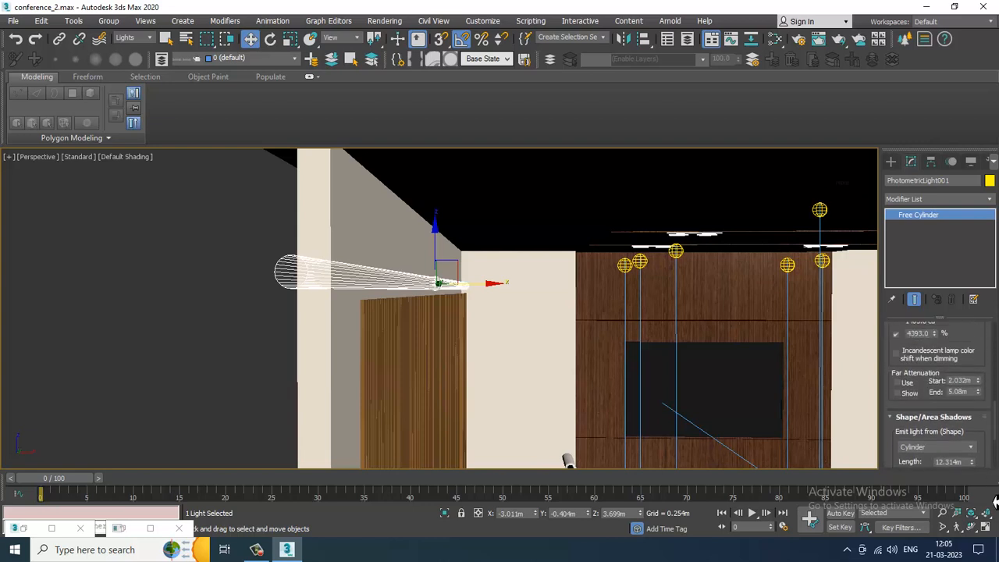
{"action": "scroll", "coordinate": [973, 373], "scroll_direction": "up", "scroll_amount": 2}
{"action": "scroll", "coordinate": [973, 374], "scroll_direction": "up", "scroll_amount": 2}
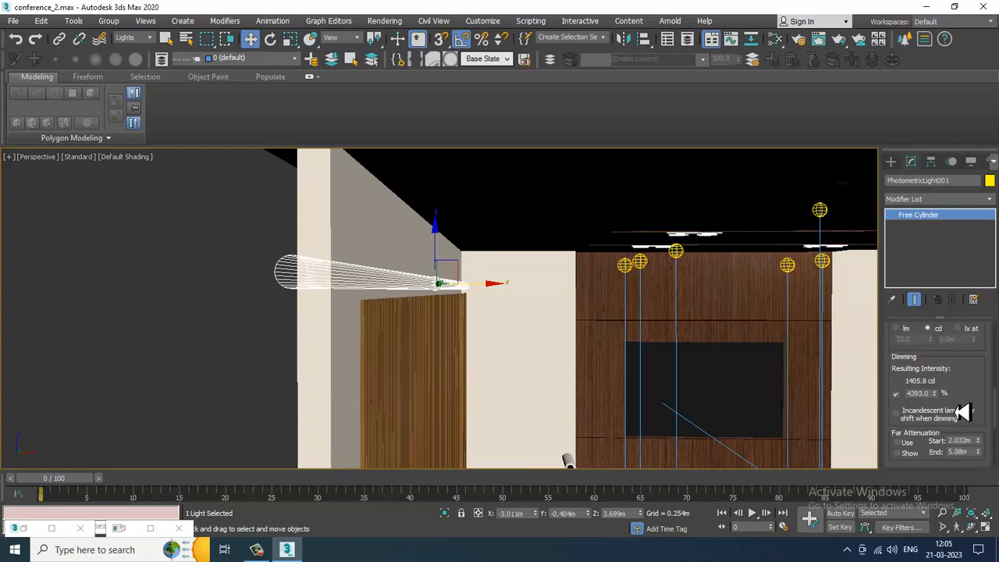
{"action": "scroll", "coordinate": [976, 402], "scroll_direction": "up", "scroll_amount": 2}
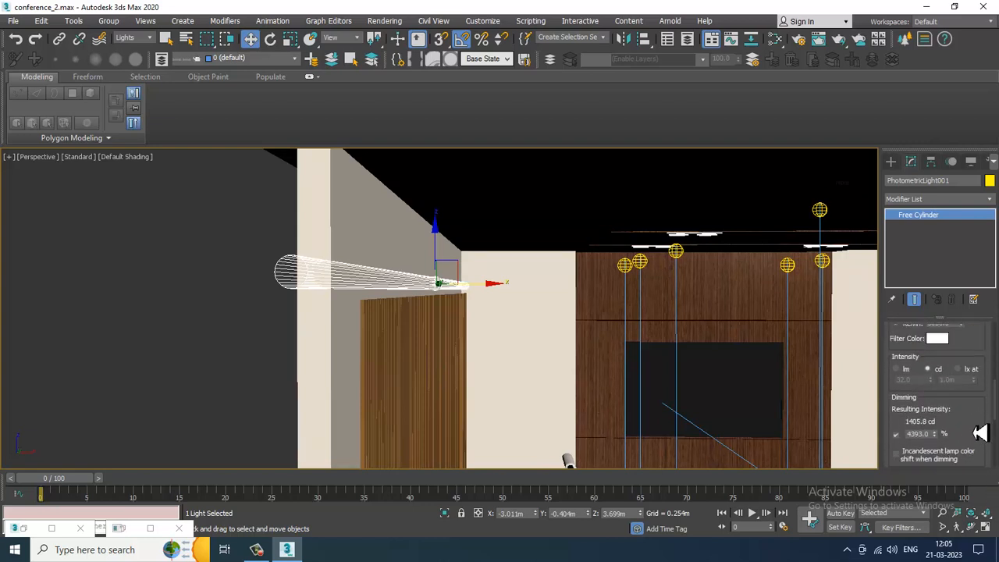
{"action": "scroll", "coordinate": [985, 406], "scroll_direction": "down", "scroll_amount": 8}
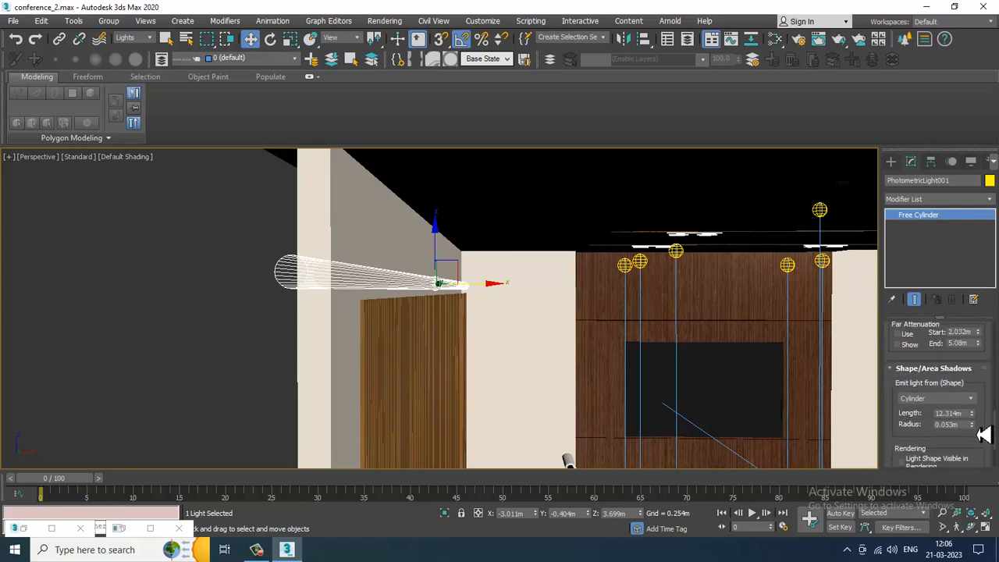
{"action": "left_click_drag", "start_coordinate": [980, 435], "coordinate": [995, 469]}
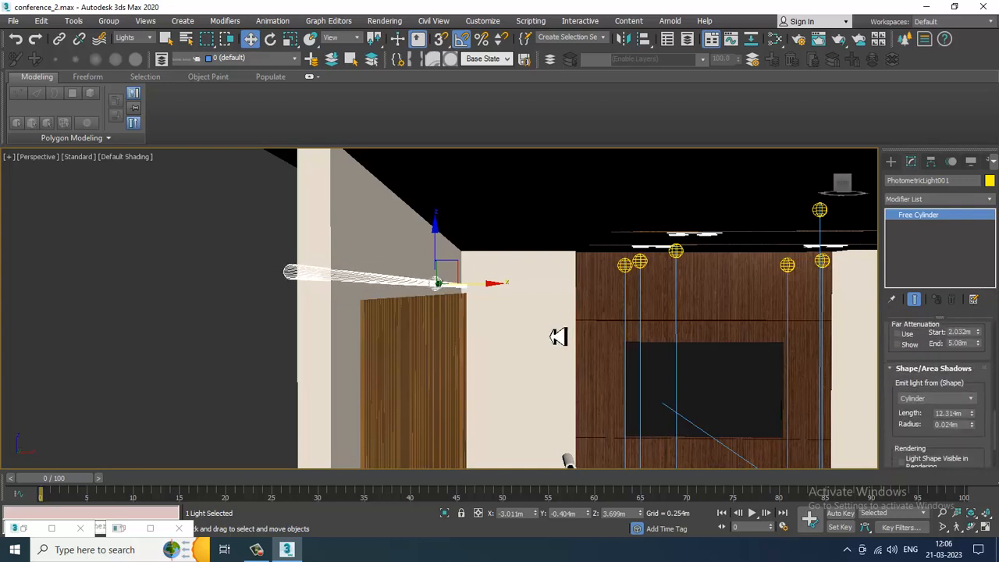
- Reposition the wall strip light to about 3.69 m height, just above the wood wall panel
{"action": "left_click_drag", "start_coordinate": [435, 250], "coordinate": [435, 260]}
{"action": "scroll", "coordinate": [446, 269], "scroll_direction": "up", "scroll_amount": 4}
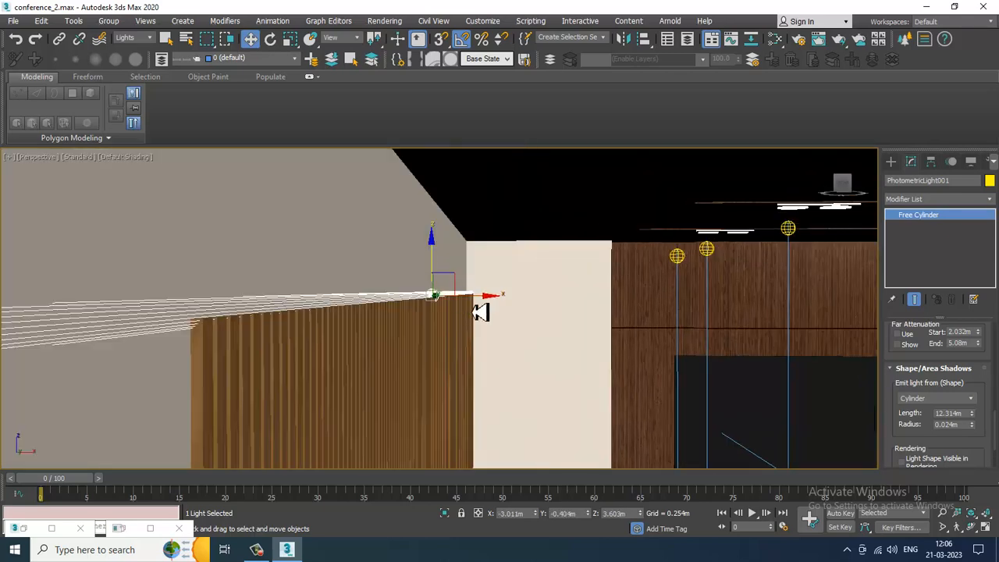
{"action": "scroll", "coordinate": [532, 312], "scroll_direction": "down", "scroll_amount": 4}
{"action": "middle_click_drag", "start_coordinate": [532, 312], "coordinate": [463, 297], "text": "alt"}
{"action": "middle_click_drag", "start_coordinate": [463, 297], "coordinate": [667, 239]}
{"action": "scroll", "coordinate": [669, 241], "scroll_direction": "up", "scroll_amount": 2}
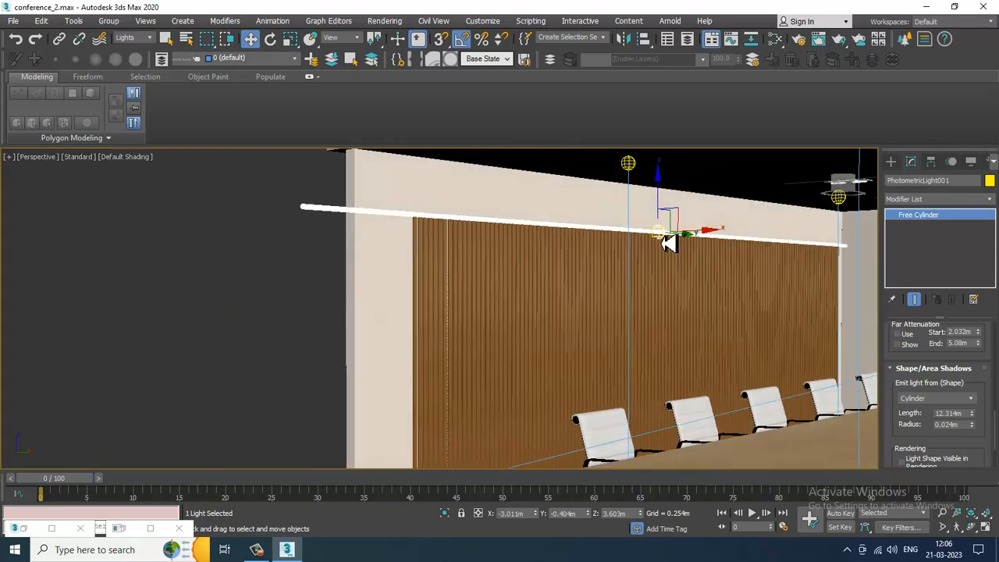
{"action": "scroll", "coordinate": [669, 241], "scroll_direction": "down", "scroll_amount": 1}
{"action": "left_click_drag", "start_coordinate": [662, 211], "coordinate": [662, 208]}
{"action": "middle_click_drag", "start_coordinate": [662, 208], "coordinate": [676, 230], "text": "alt"}
{"action": "scroll", "coordinate": [677, 236], "scroll_direction": "up", "scroll_amount": 3}
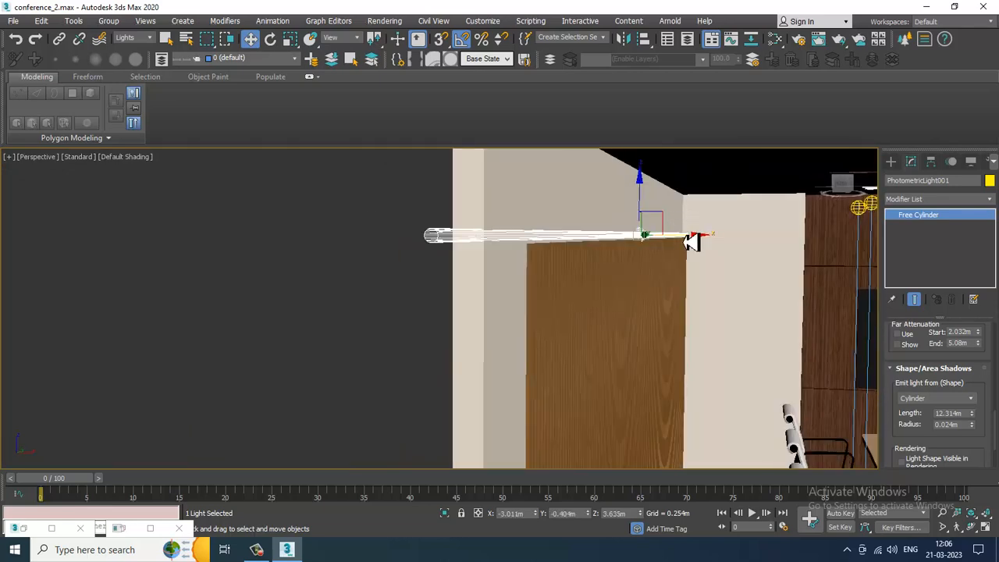
{"action": "left_click_drag", "start_coordinate": [692, 239], "coordinate": [659, 211]}
{"action": "middle_click_drag", "start_coordinate": [660, 211], "coordinate": [627, 239], "text": "alt"}
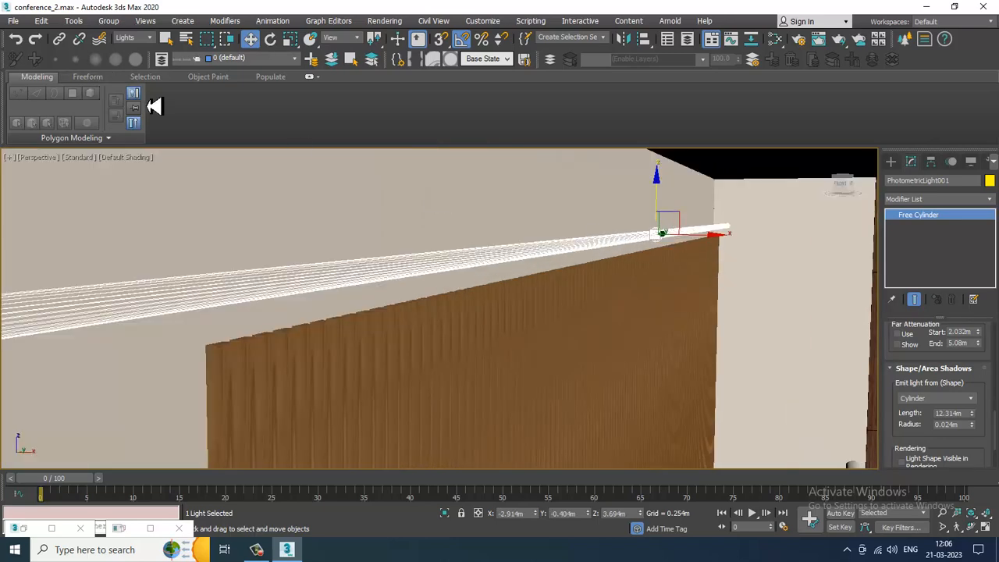
- Start a V-Ray IPR preview in the perspective viewport
{"action": "left_click", "coordinate": [79, 157]}
{"action": "left_click", "coordinate": [107, 187]}
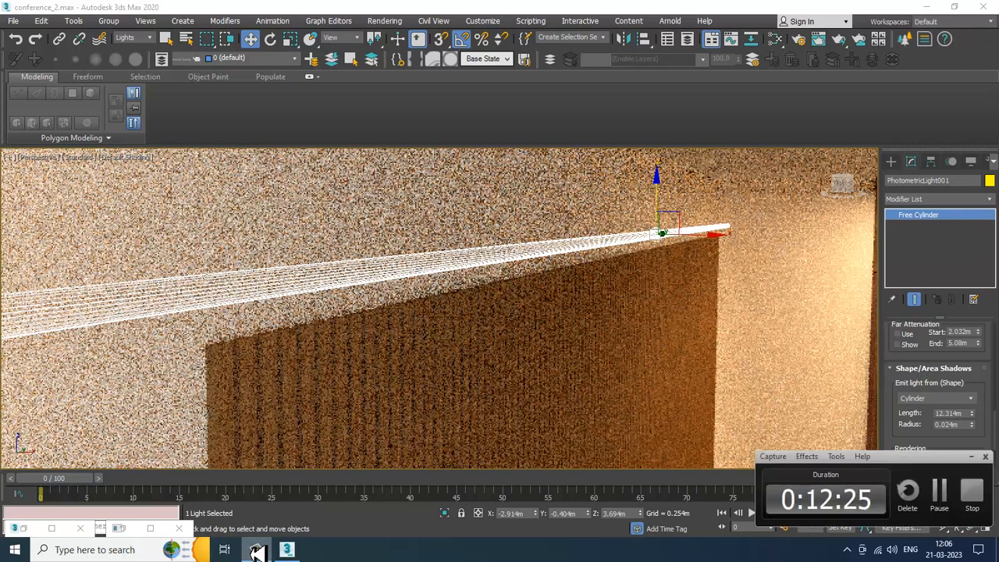
{"action": "mouse_move", "coordinate": [282, 552]}
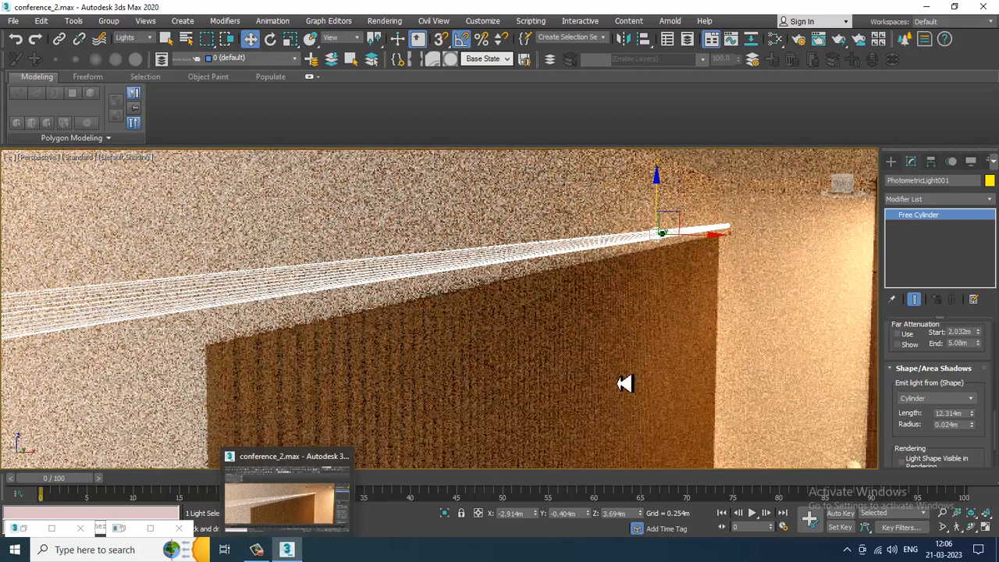
- Switch to the camera viewport and start the V-Ray IPR preview there
{"action": "left_click", "coordinate": [625, 384]}
{"action": "key", "text": "alt+w"}
{"action": "left_click", "coordinate": [624, 384]}
{"action": "key", "text": "alt+w"}
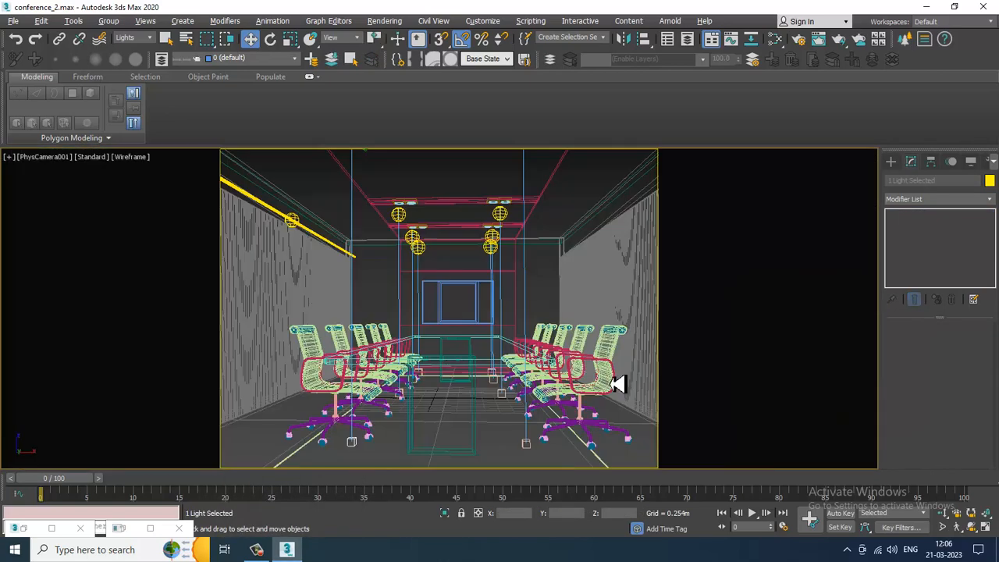
{"action": "left_click", "coordinate": [91, 158]}
{"action": "left_click", "coordinate": [122, 188]}
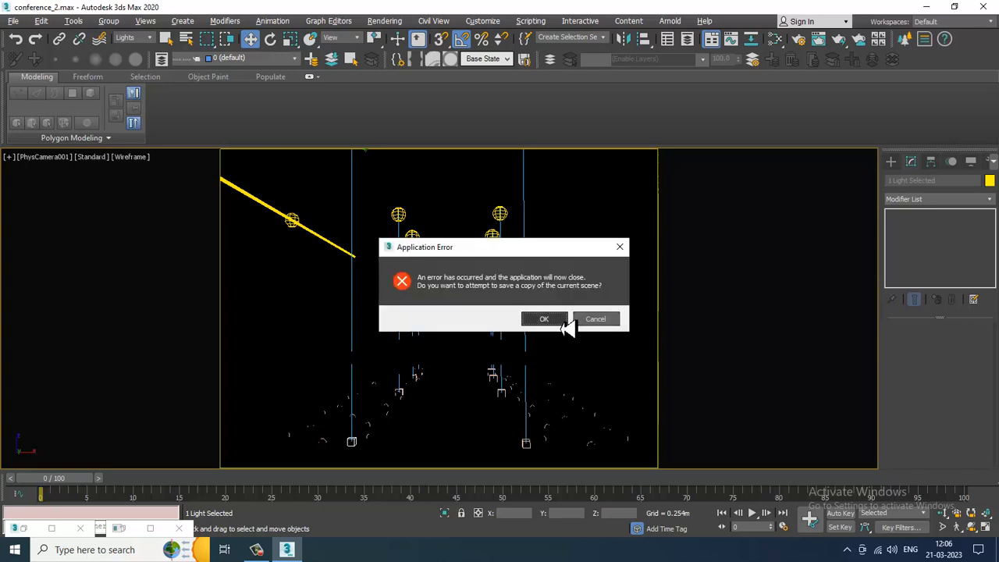
- Accept saving a recovery copy of the scene on the application error, then move the V-Ray messages window aside
{"action": "left_click", "coordinate": [561, 325]}
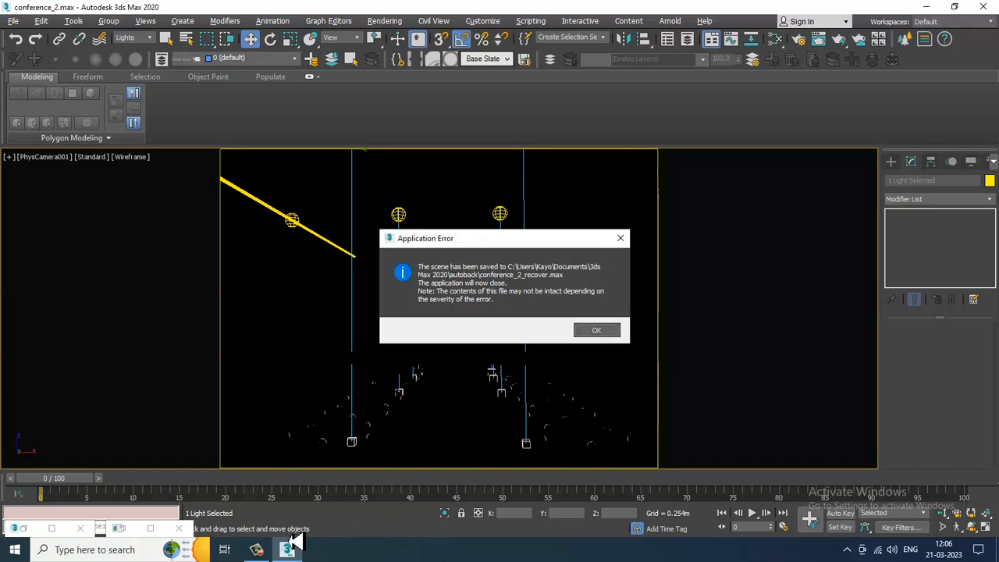
{"action": "left_click", "coordinate": [257, 547]}
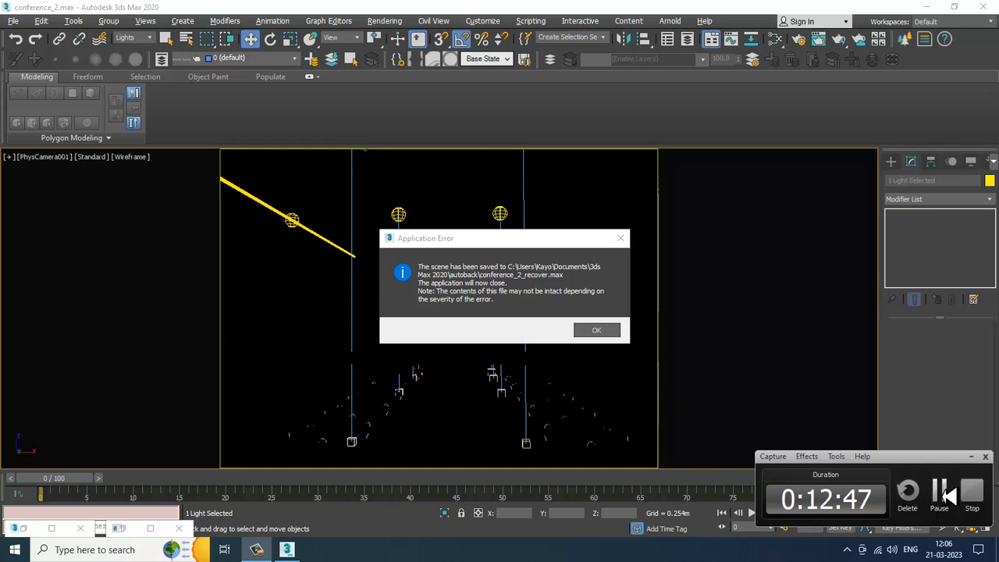
{"action": "left_click", "coordinate": [942, 492]}
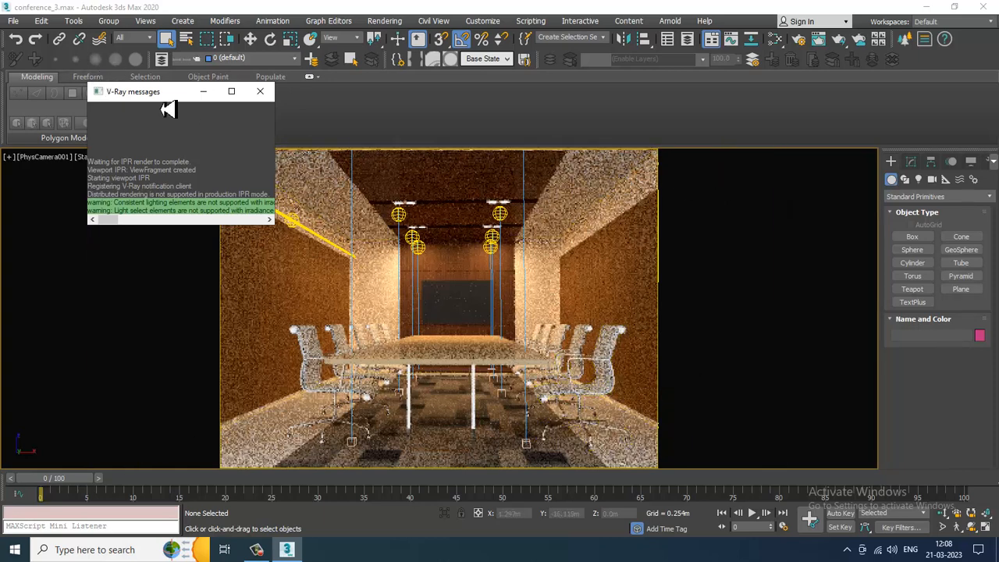
{"action": "left_click_drag", "start_coordinate": [172, 97], "coordinate": [117, 80]}
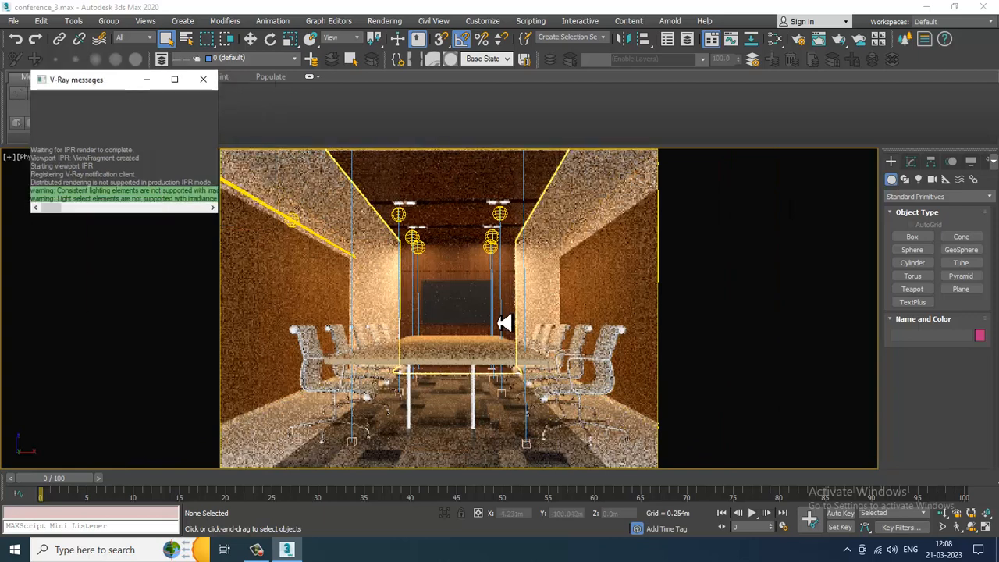